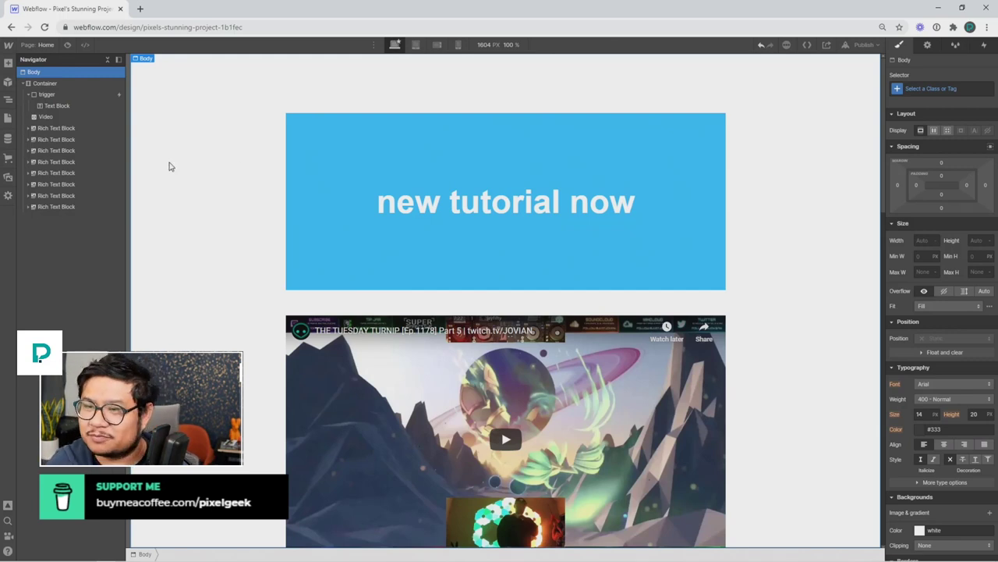
# Create a new static page in the project, keeping the default name Untitled.
pyautogui.click(67, 46)
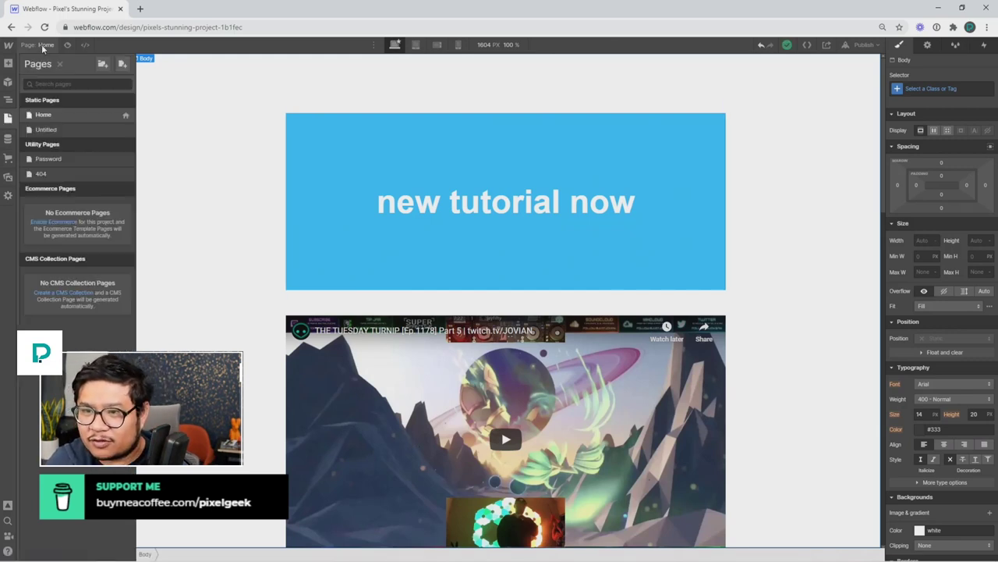
pyautogui.click(121, 65)
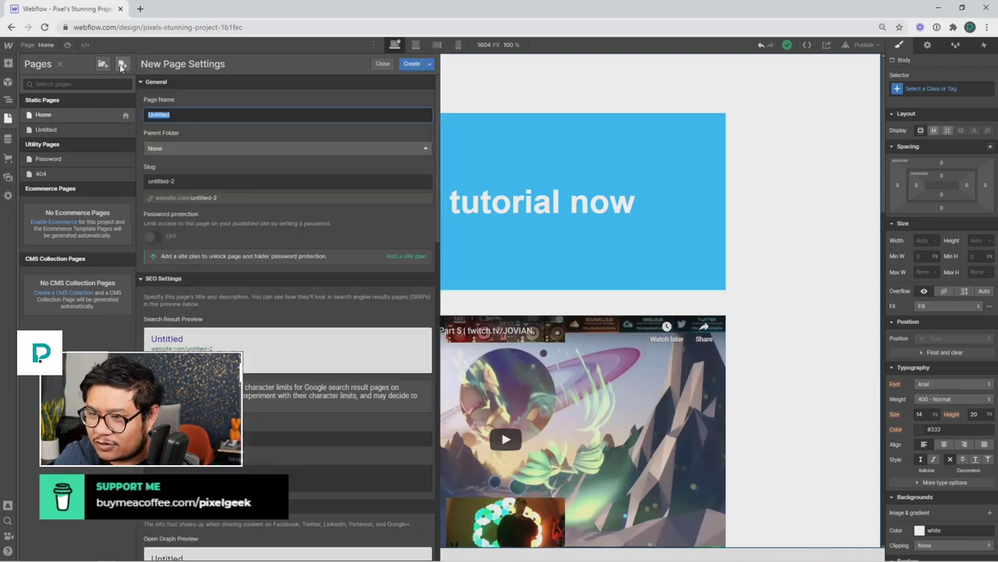
pyautogui.press('Return')
pyautogui.click(247, 171)
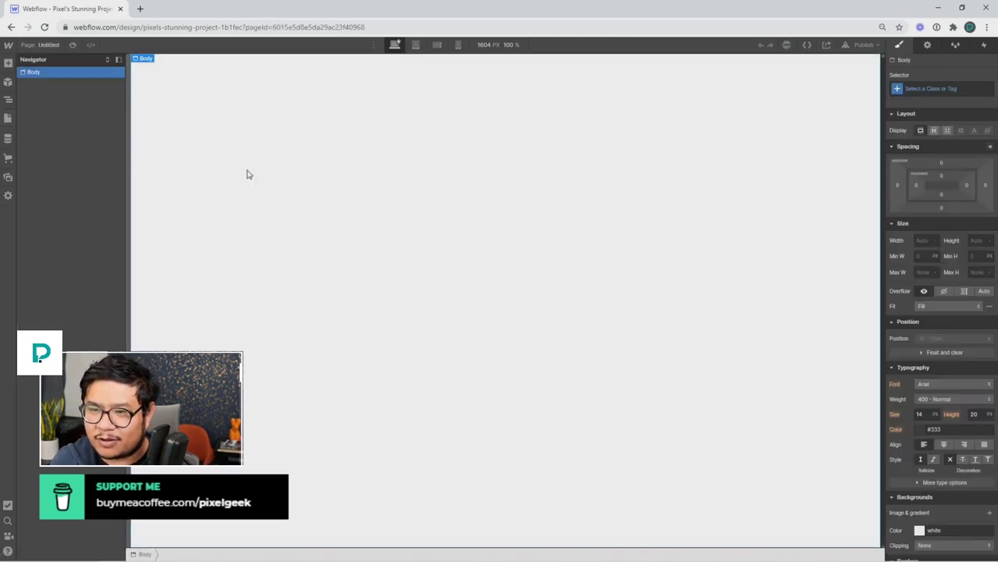
# Add a Container to the empty page body and give it a top margin of about 67 px.
pyautogui.press('a')
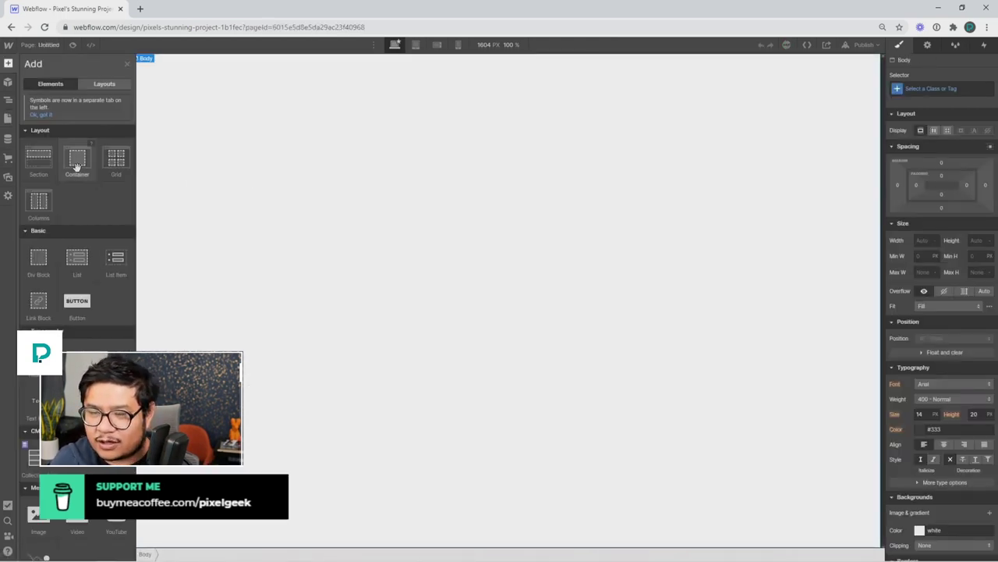
pyautogui.moveTo(77, 159); pyautogui.dragTo(343, 180)
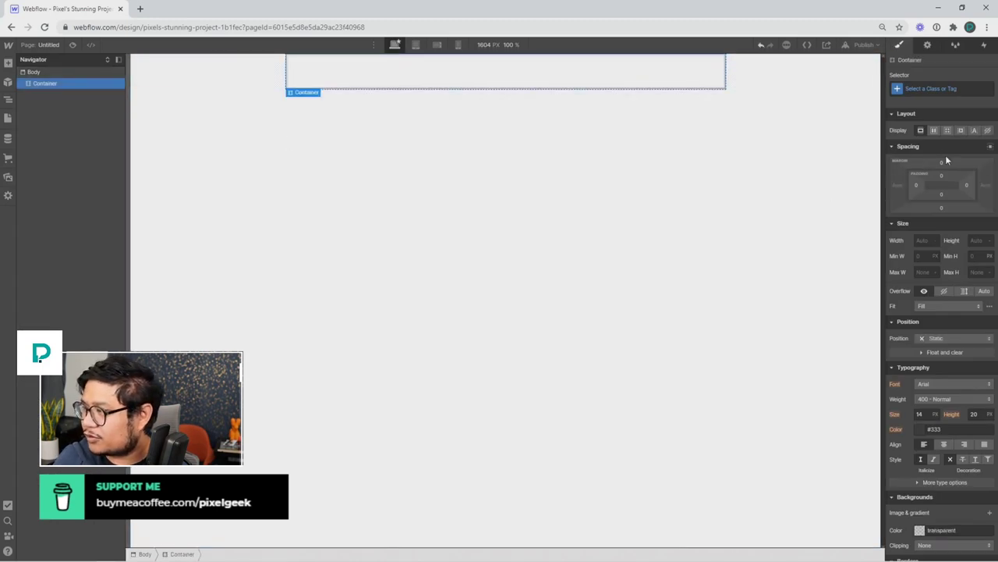
pyautogui.moveTo(944, 146); pyautogui.dragTo(944, 117)
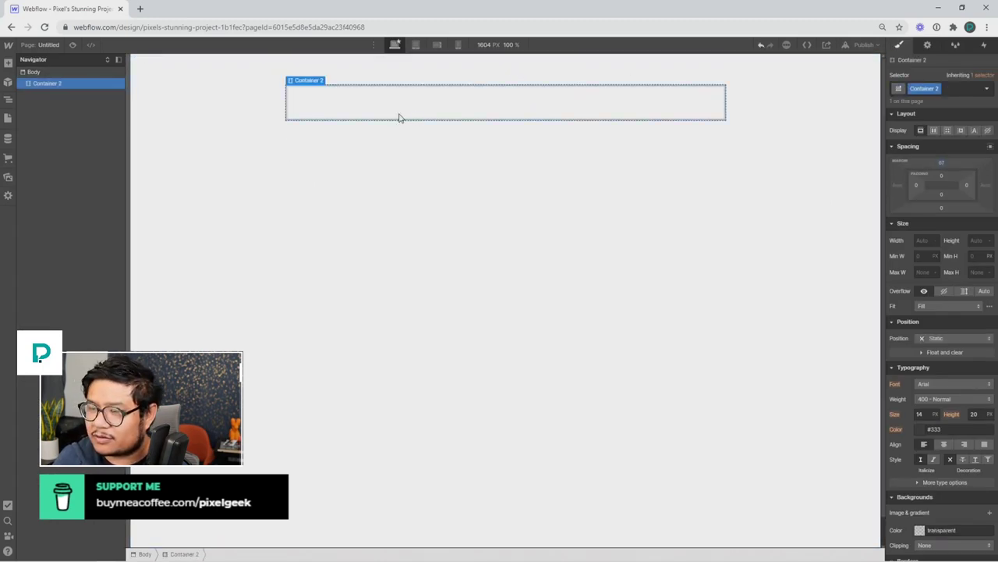
# Place a Div Block inside the container and assign it a new class named "the trigger".
pyautogui.press('a')
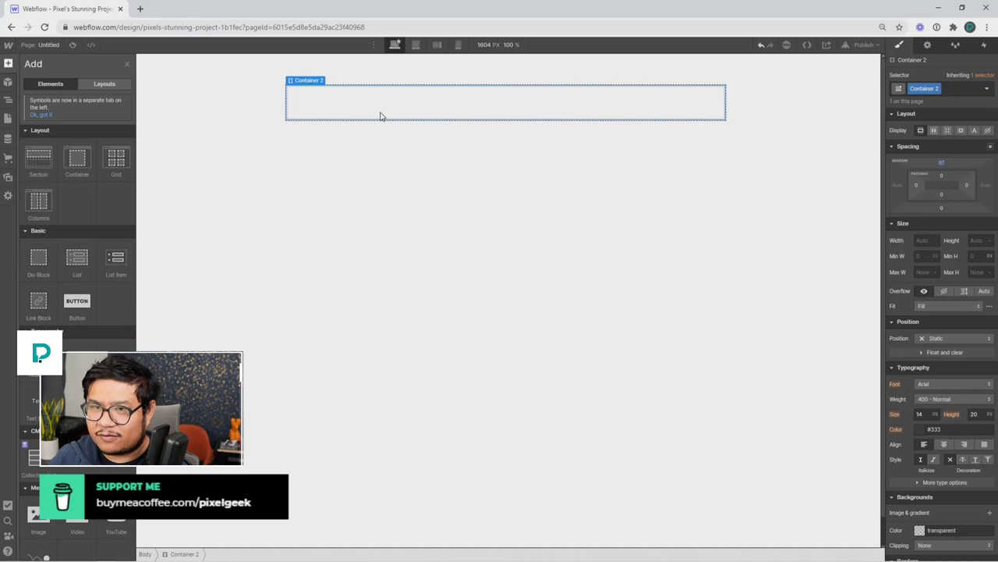
pyautogui.press('z')
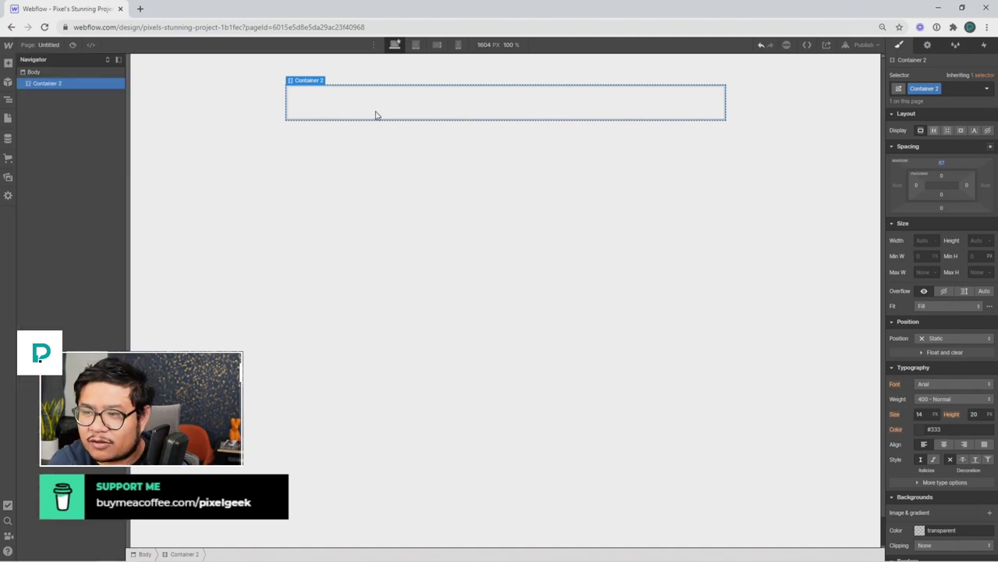
pyautogui.press('a')
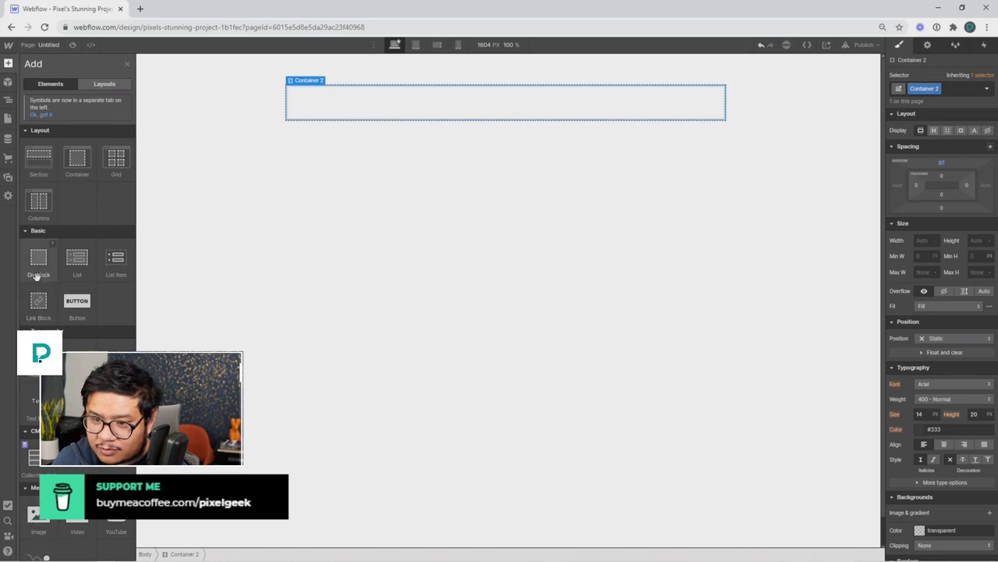
pyautogui.moveTo(38, 261); pyautogui.dragTo(358, 108)
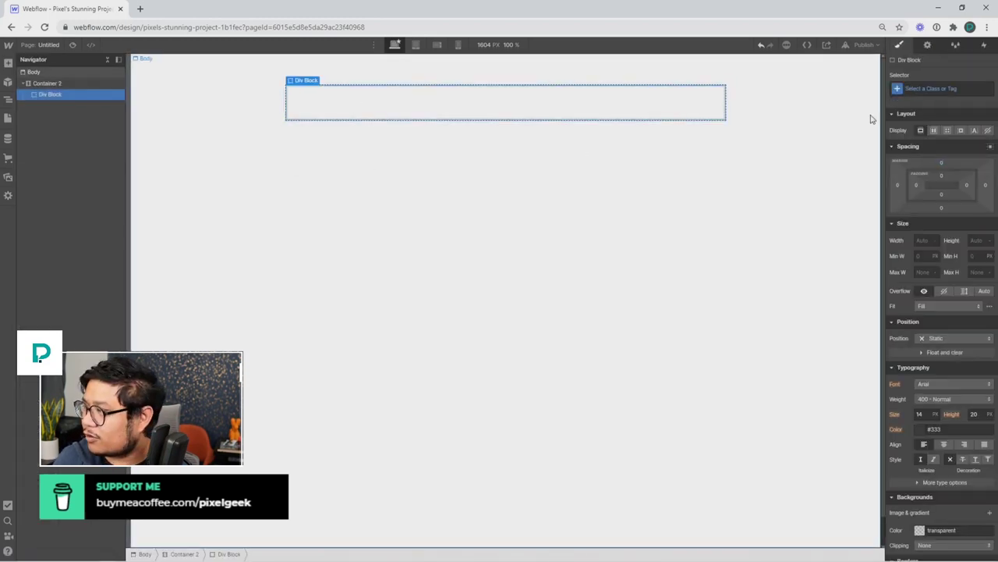
pyautogui.click(939, 89)
pyautogui.write('the trigger')
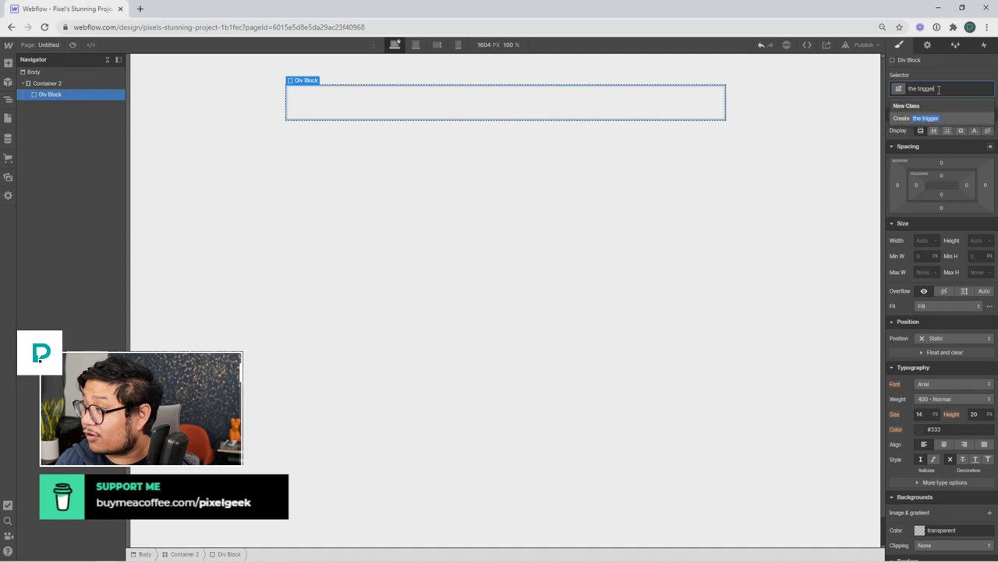
pyautogui.press('Return')
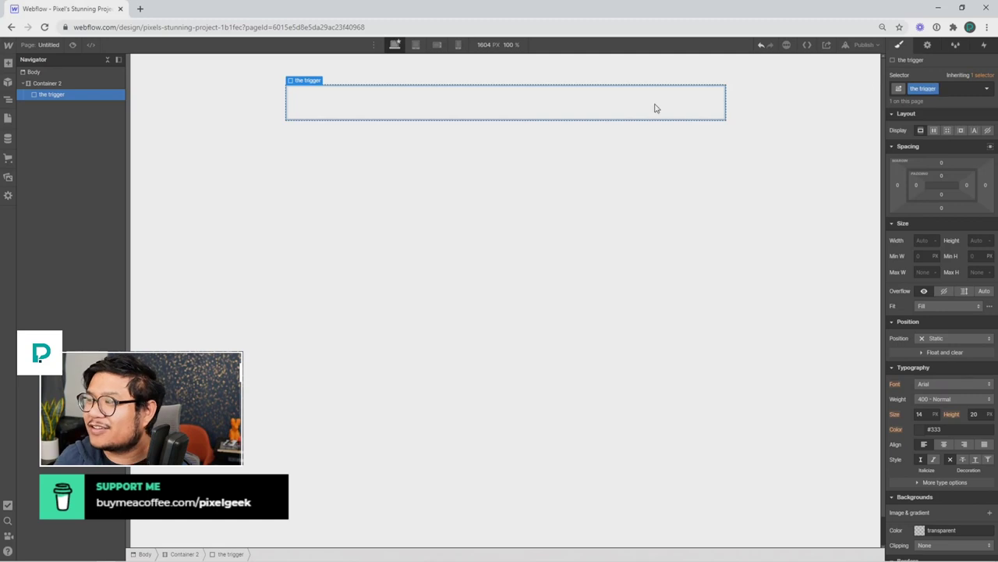
# Make the trigger block a horizontal flex layout with its children centred in both alignment and justification.
pyautogui.click(934, 130)
pyautogui.click(937, 164)
pyautogui.click(939, 179)
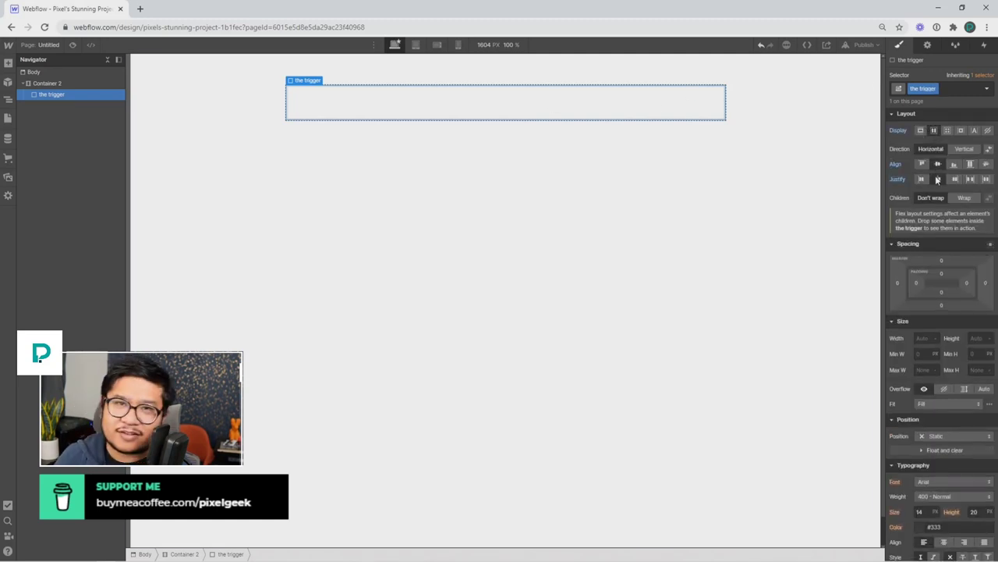
# Set the trigger block's background colour to light blue #71c1ff.
pyautogui.scroll(-3, 944, 327)
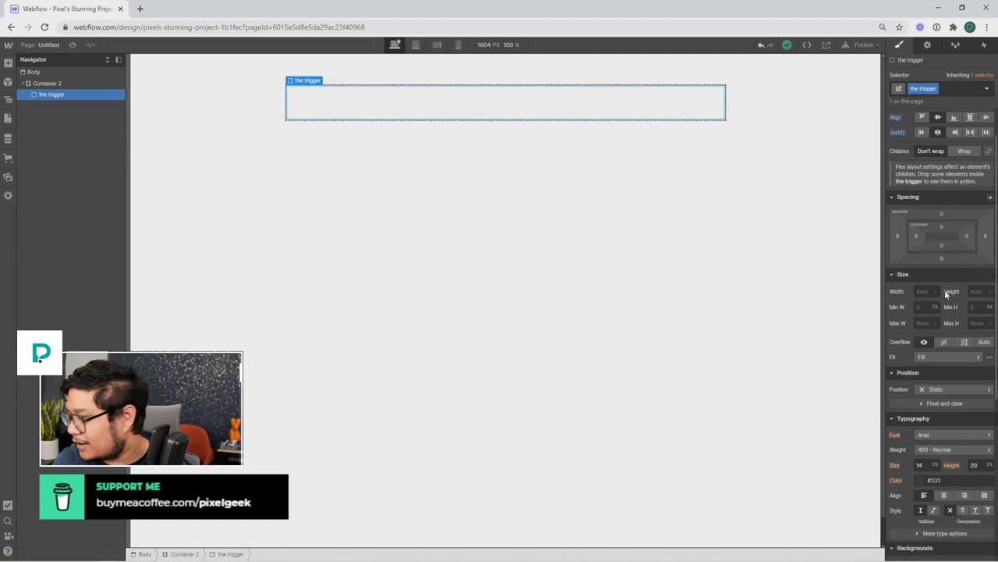
pyautogui.click(919, 394)
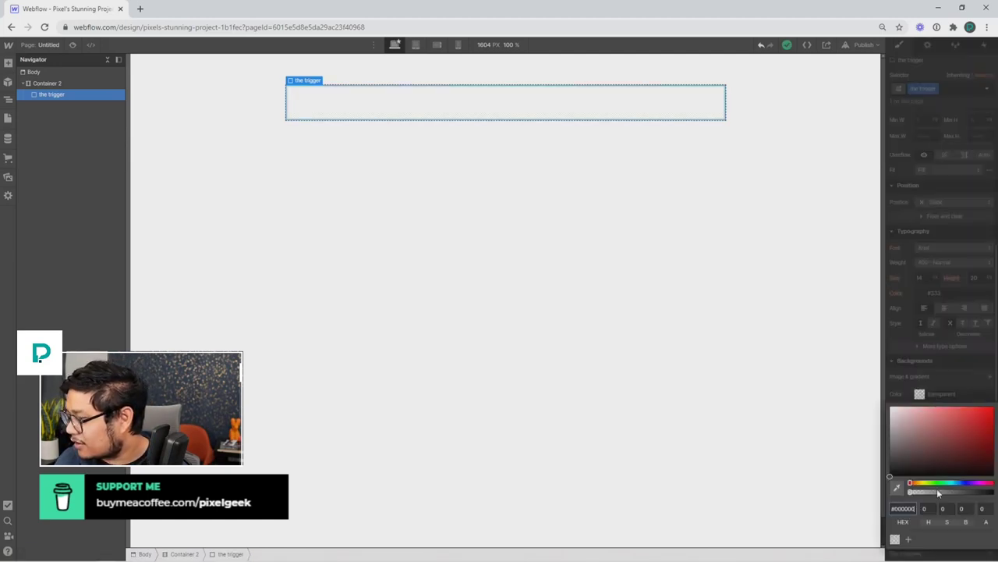
pyautogui.click(956, 483)
pyautogui.moveTo(947, 468); pyautogui.dragTo(947, 394)
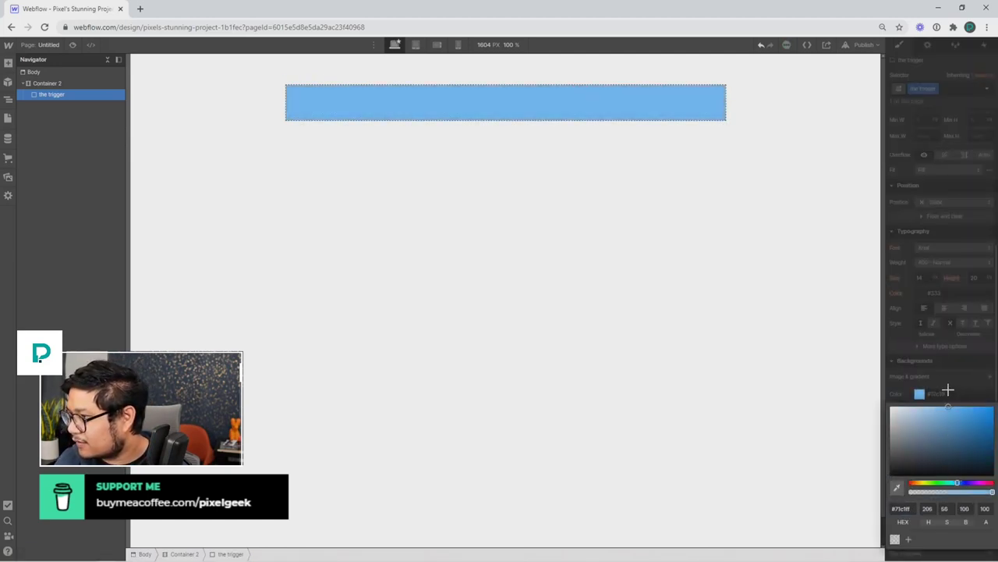
pyautogui.click(947, 394)
# Set the trigger block's text colour to white and its top and bottom padding to about 183 px.
pyautogui.click(938, 293)
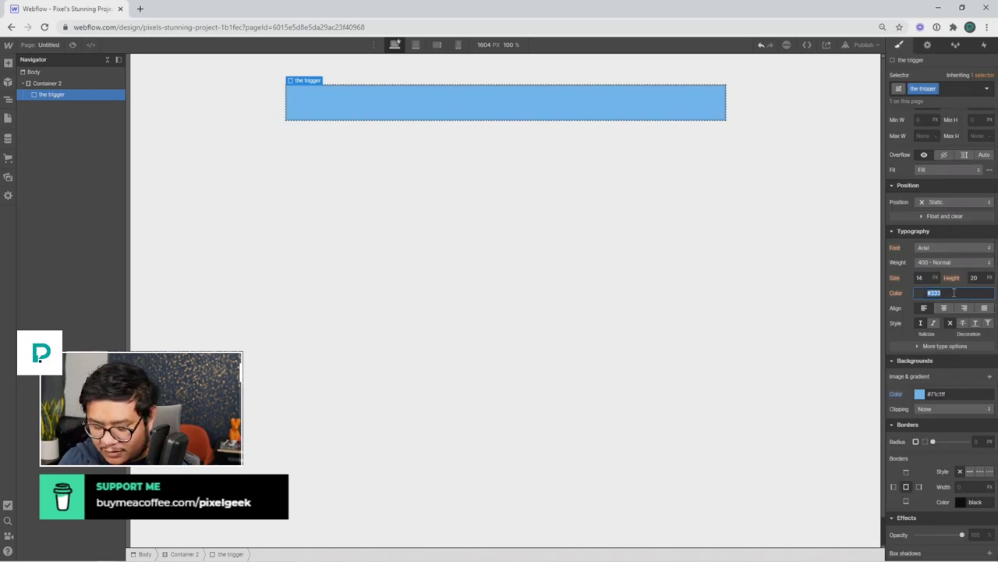
pyautogui.write('white')
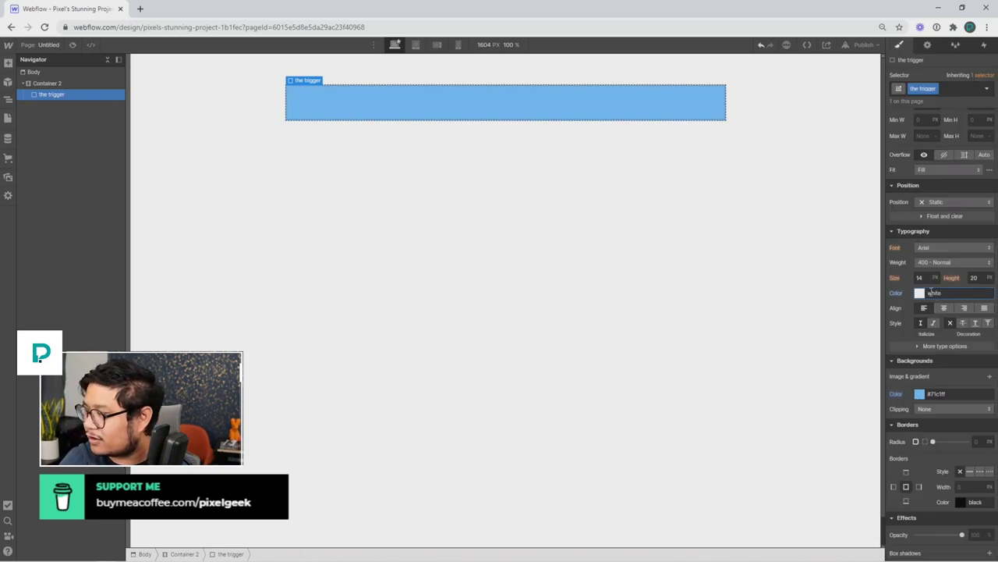
pyautogui.scroll(3, 936, 288)
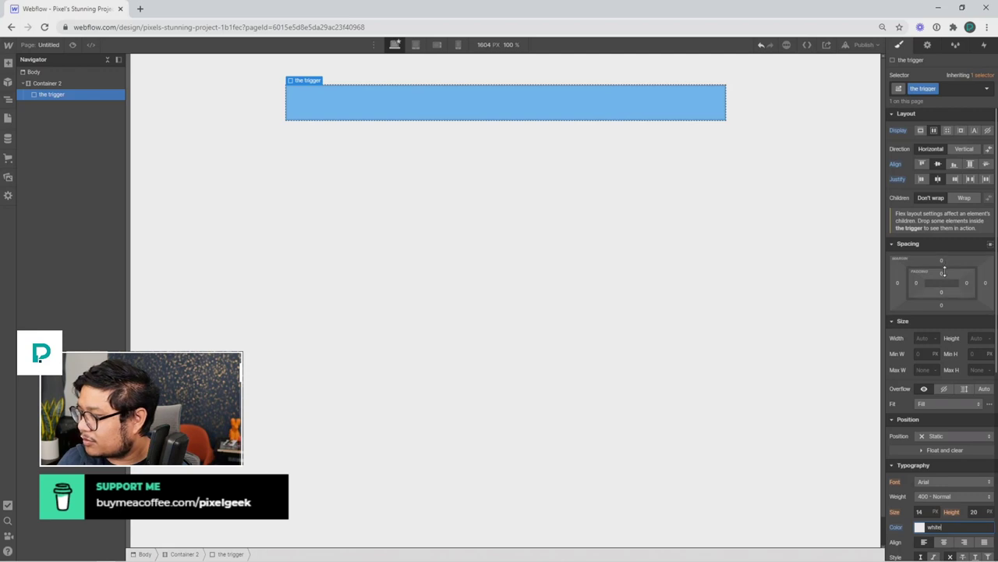
pyautogui.moveTo(937, 291); pyautogui.dragTo(947, 351)
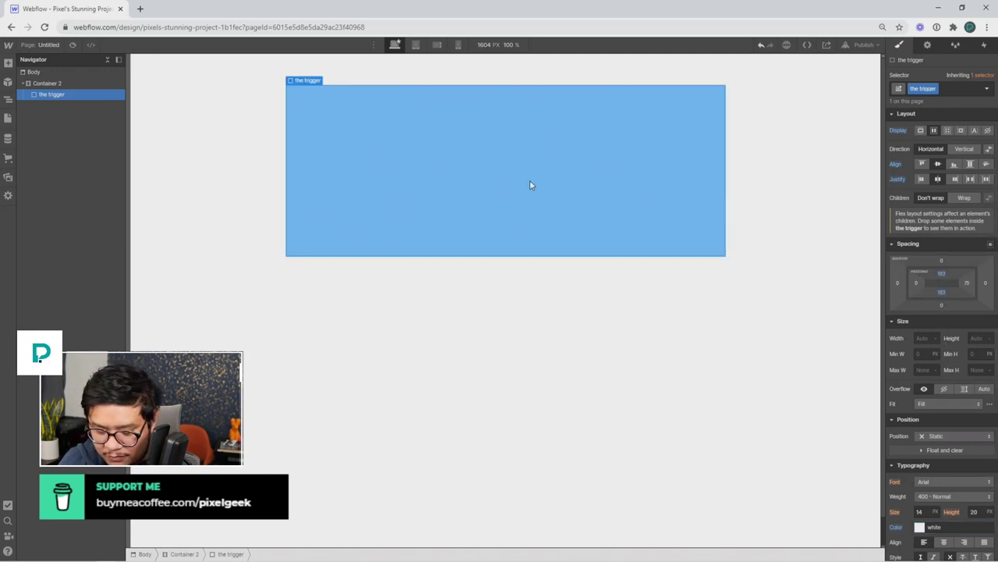
# Insert a Text Block inside the trigger block using the quick element search.
pyautogui.hotkey('ctrl', 'e')
pyautogui.write('text')
pyautogui.press('Down')
pyautogui.press('Return')
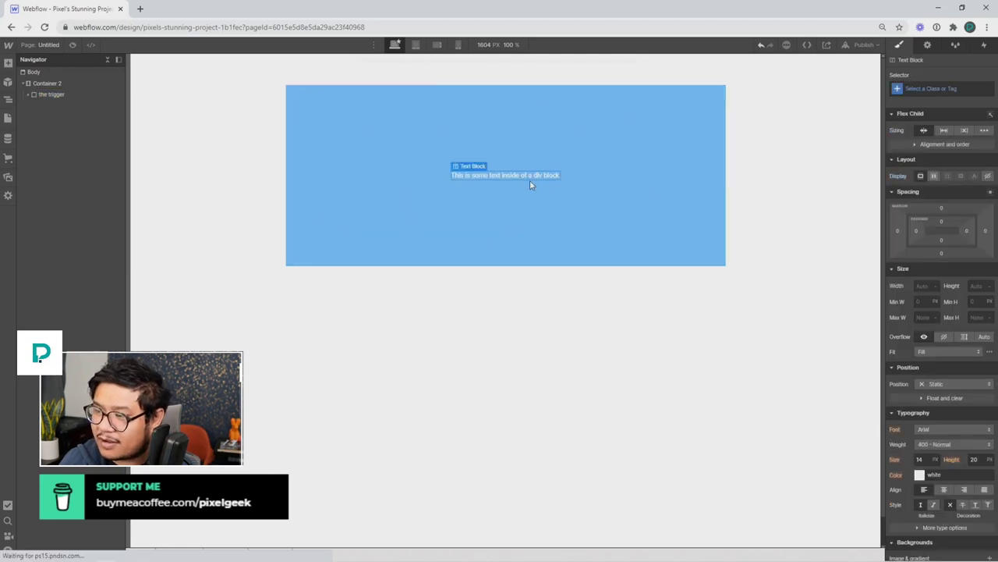
# Set the font size on the trigger block's class to 50 px.
pyautogui.click(632, 183)
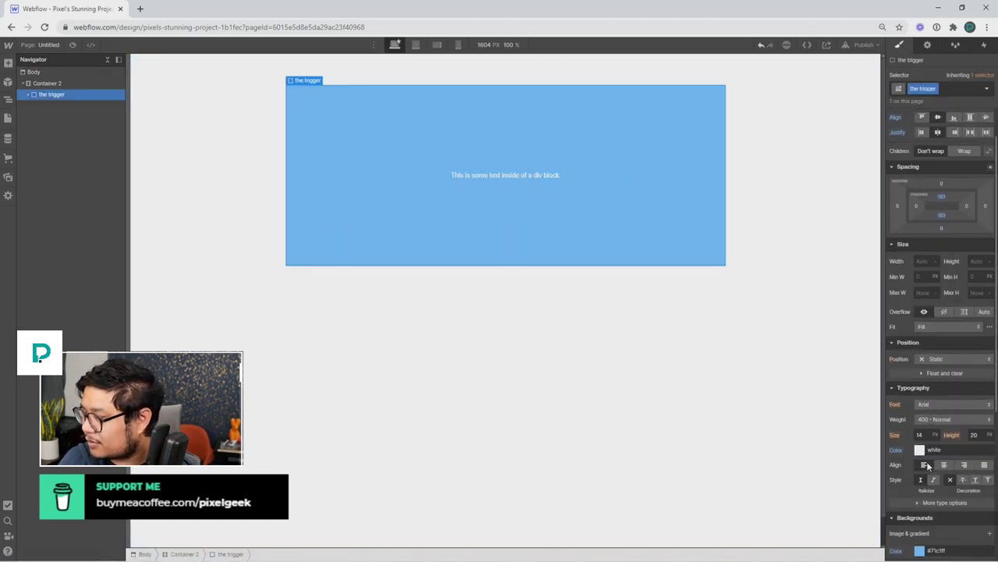
pyautogui.click(920, 435)
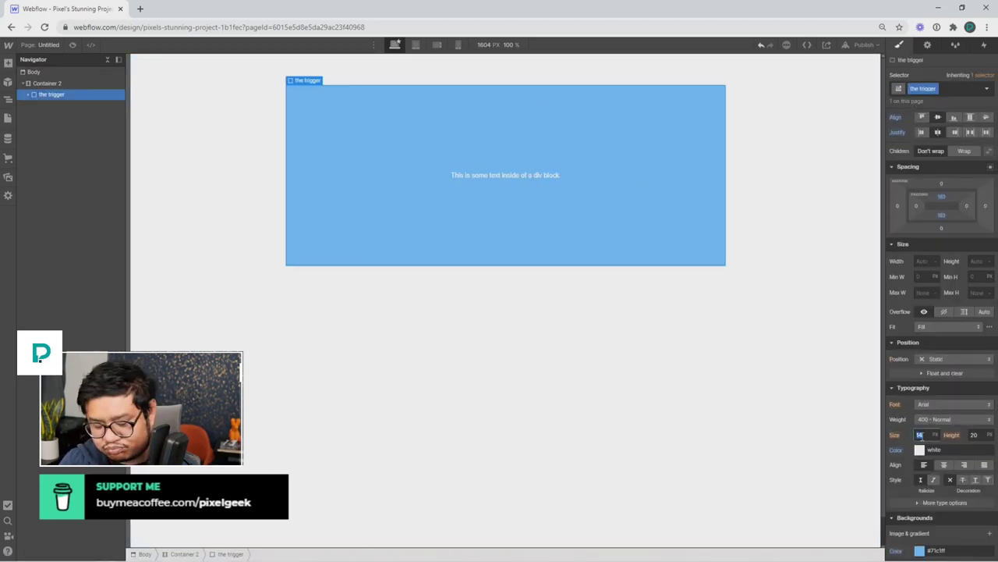
pyautogui.write('50')
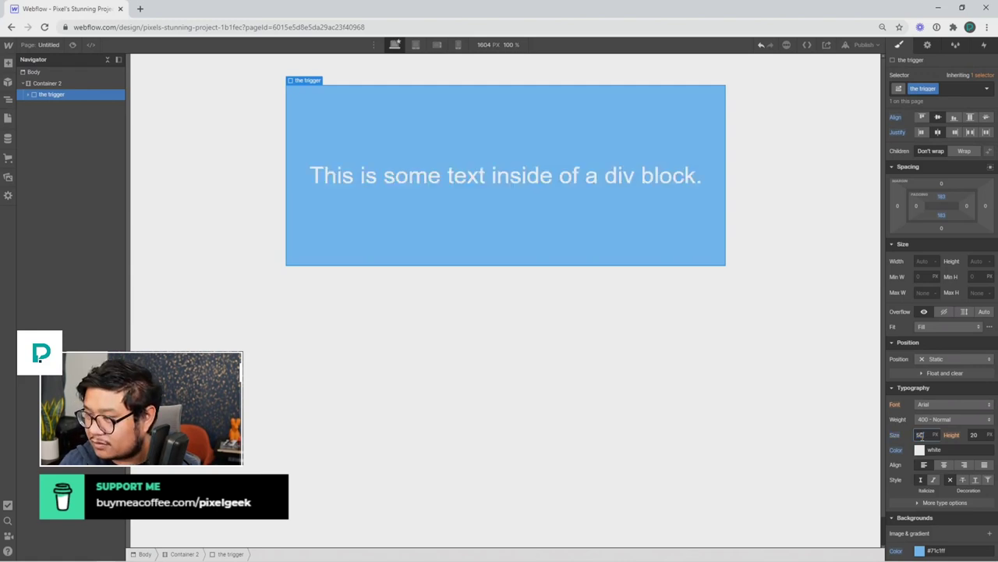
# Replace the placeholder text in the trigger block with "This is the trigger!".
pyautogui.doubleClick(482, 175)
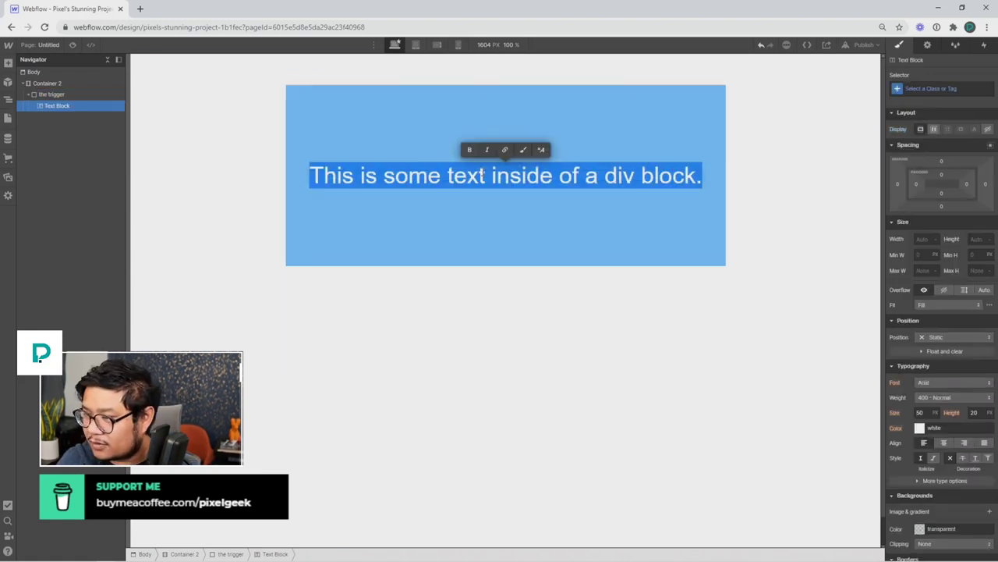
pyautogui.write('This is the tri')
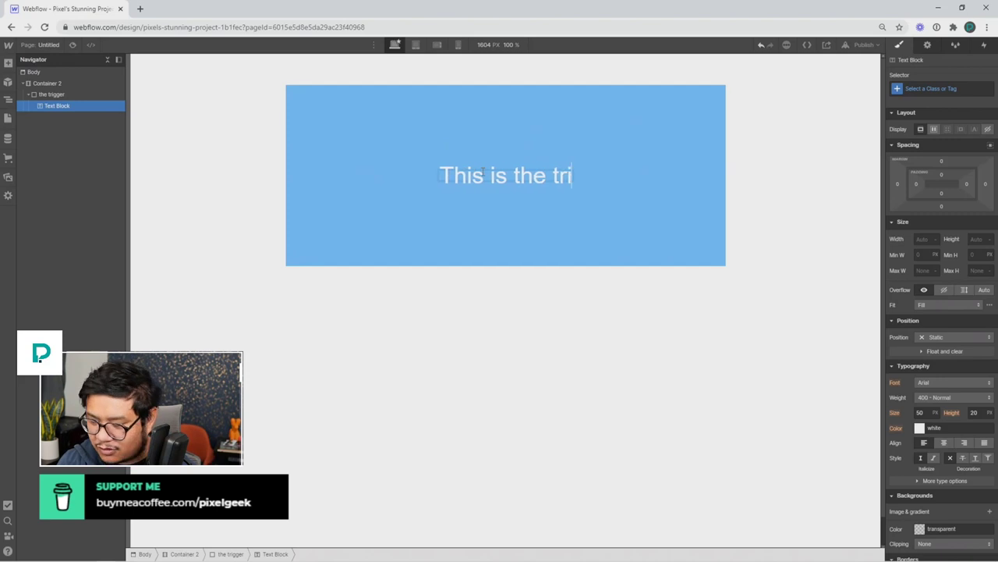
pyautogui.write('gger!')
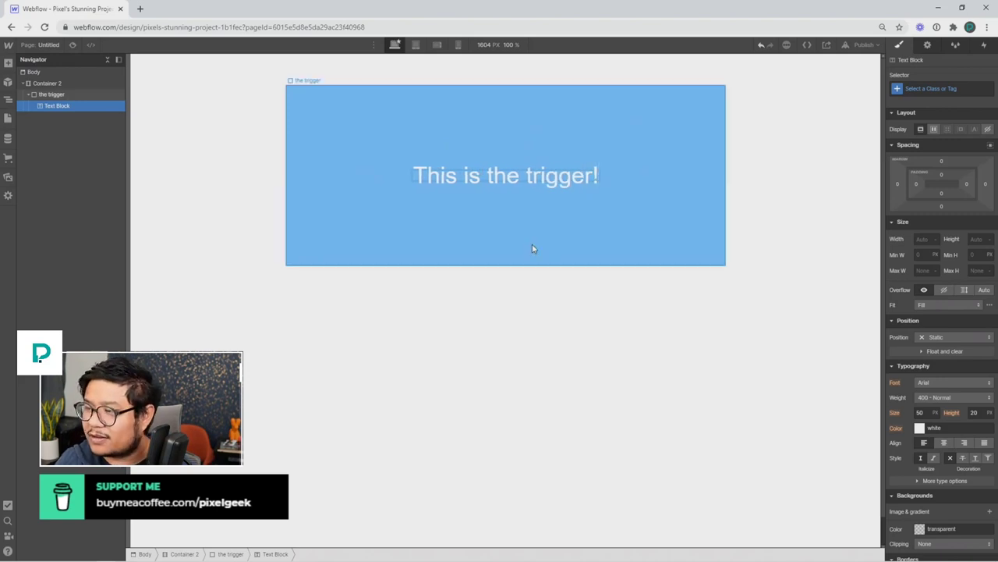
pyautogui.click(466, 229)
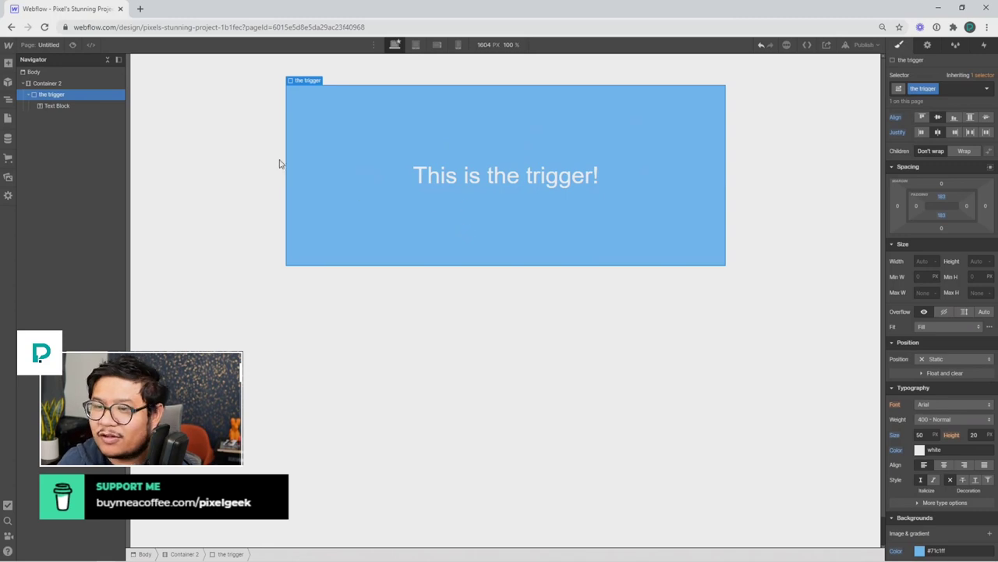
# Add a Video element to the container below the trigger block, leaving its URL empty.
pyautogui.click(69, 102)
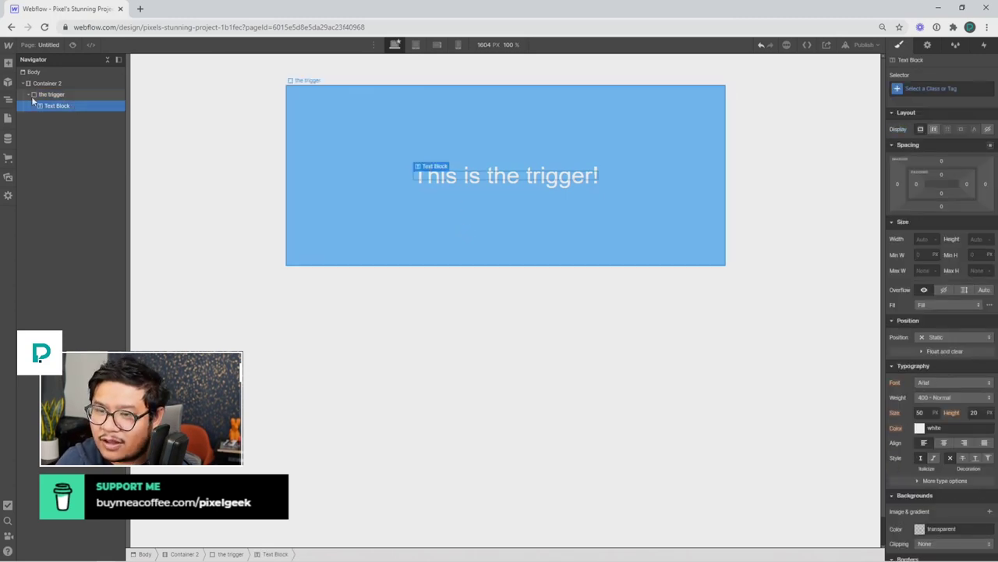
pyautogui.click(29, 95)
pyautogui.click(74, 82)
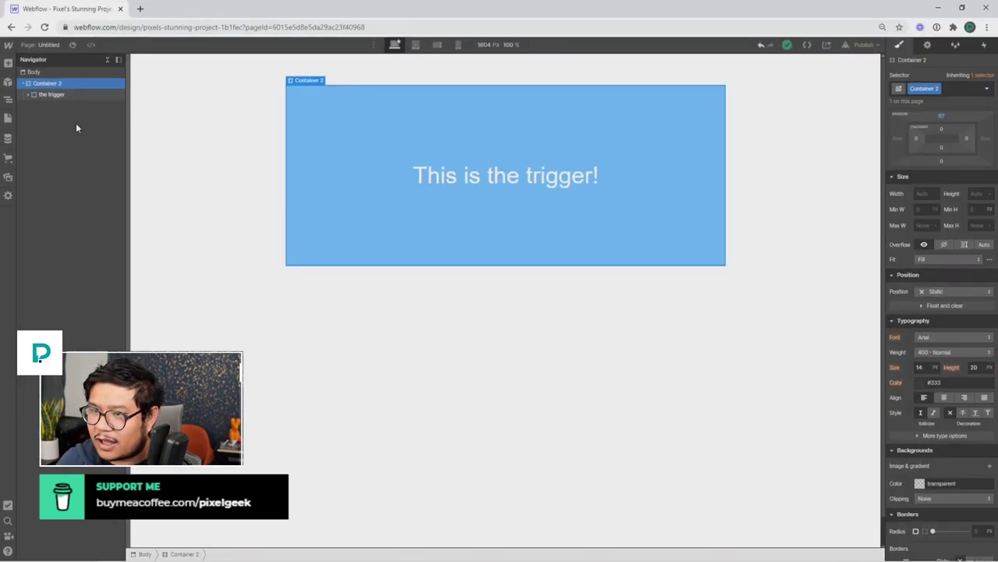
pyautogui.hotkey('ctrl', 'e')
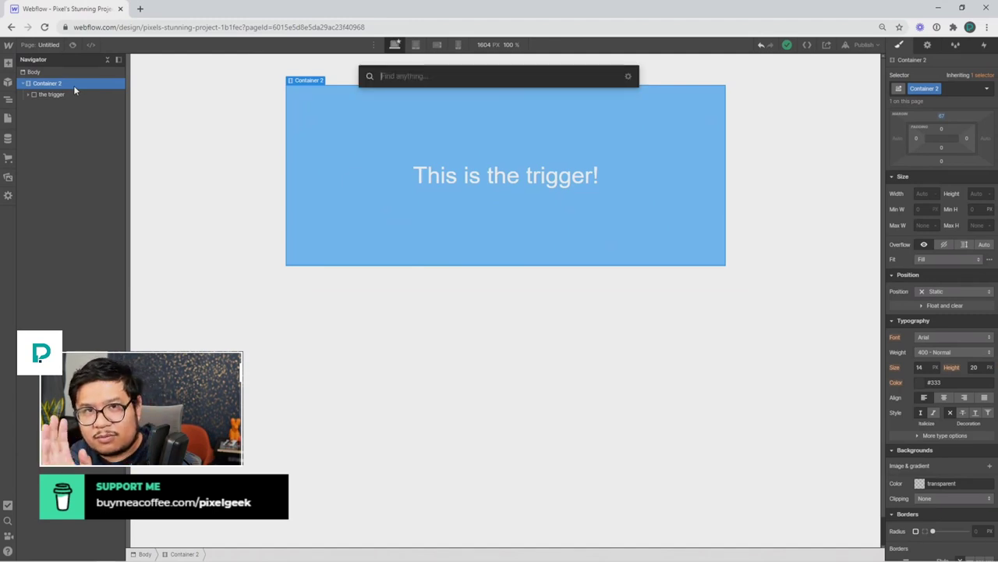
pyautogui.write('video')
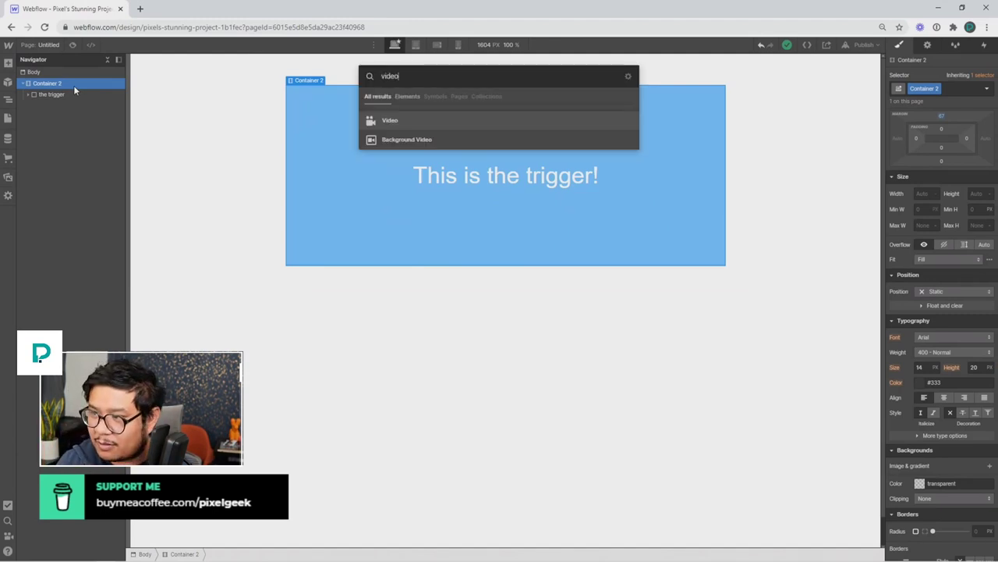
pyautogui.press('Return')
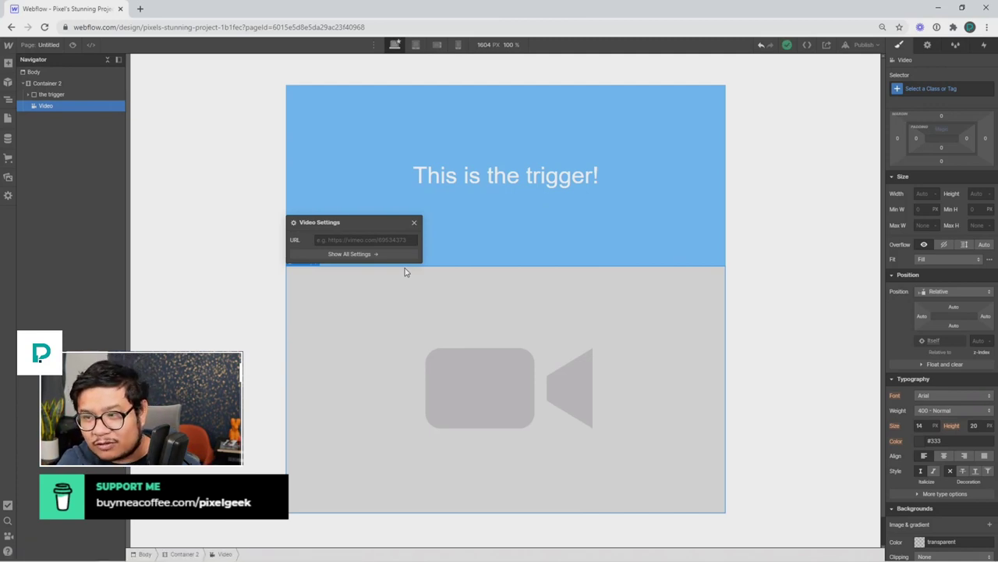
pyautogui.click(414, 223)
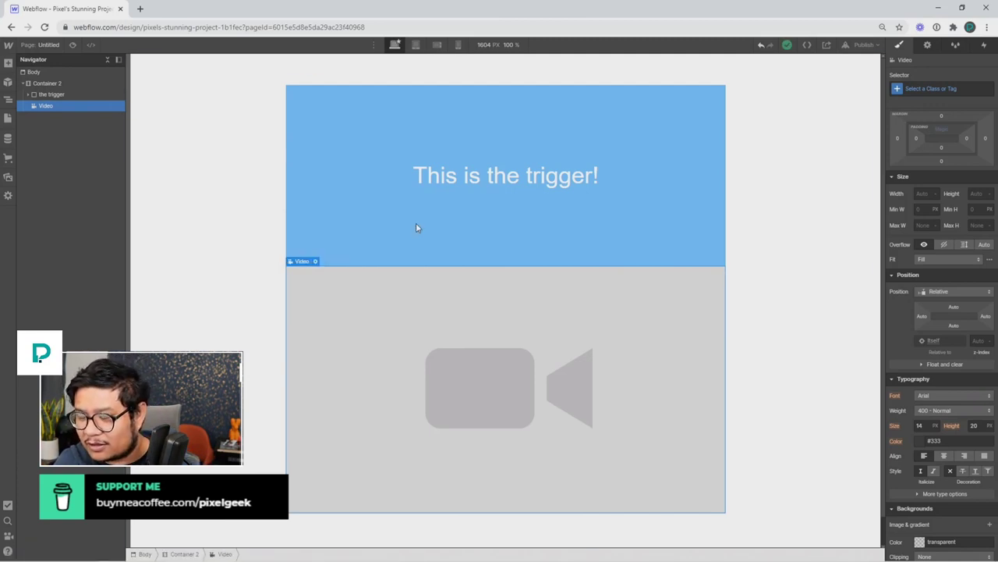
# Search in a new browser tab for "jovian youtube" and copy the URL of the "HUMP DAY wEEb wEDNESDAy ViBES ~ Part 4" video.
pyautogui.hotkey('ctrl', 't')
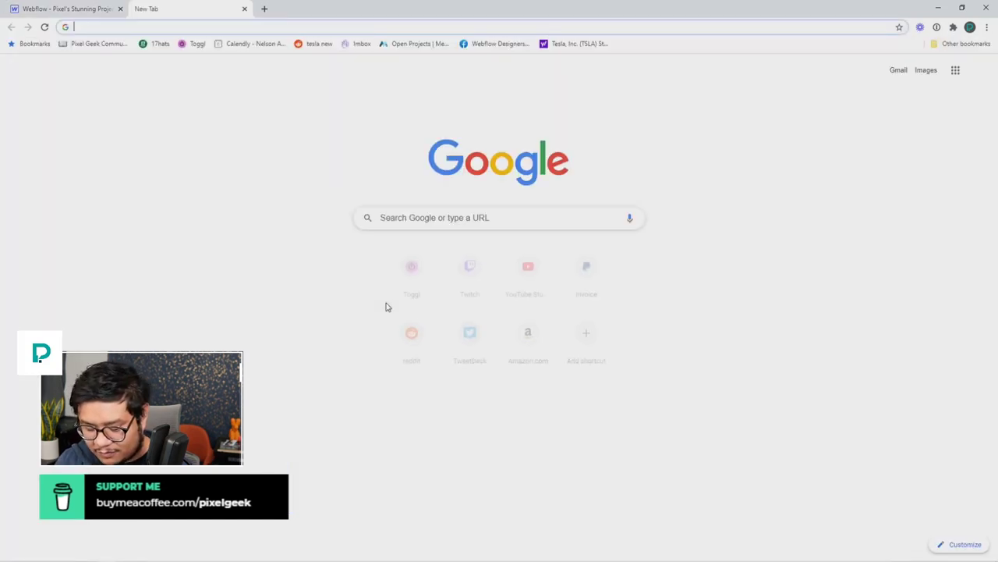
pyautogui.write('jovian')
pyautogui.press('Down')
pyautogui.press('Down')
pyautogui.press('Up')
pyautogui.press('Up')
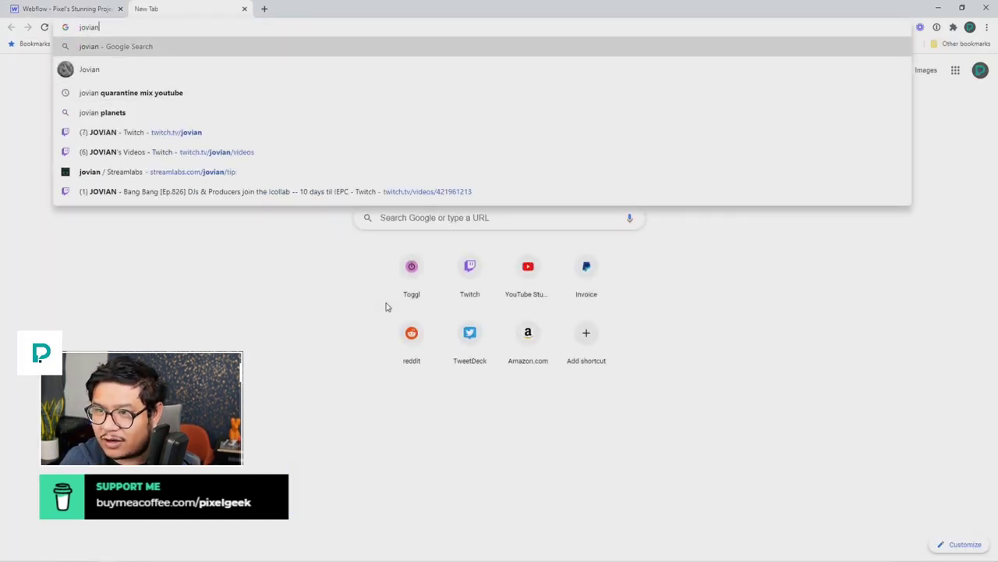
pyautogui.write('youtube')
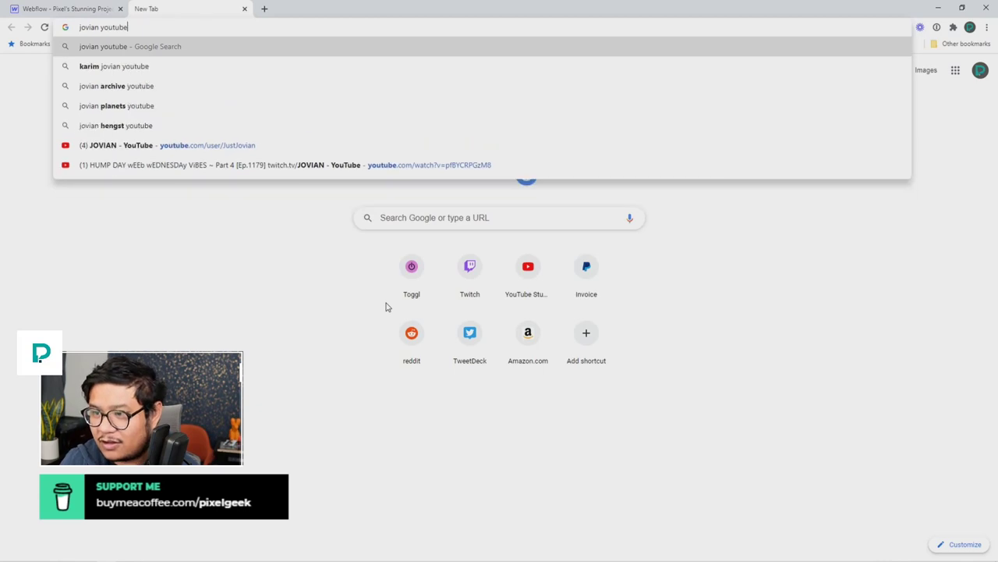
pyautogui.press('Down')
pyautogui.press('Down')
pyautogui.press('Down')
pyautogui.press('Down')
pyautogui.press('Down')
pyautogui.press('Down')
pyautogui.hotkey('ctrl', 'w')
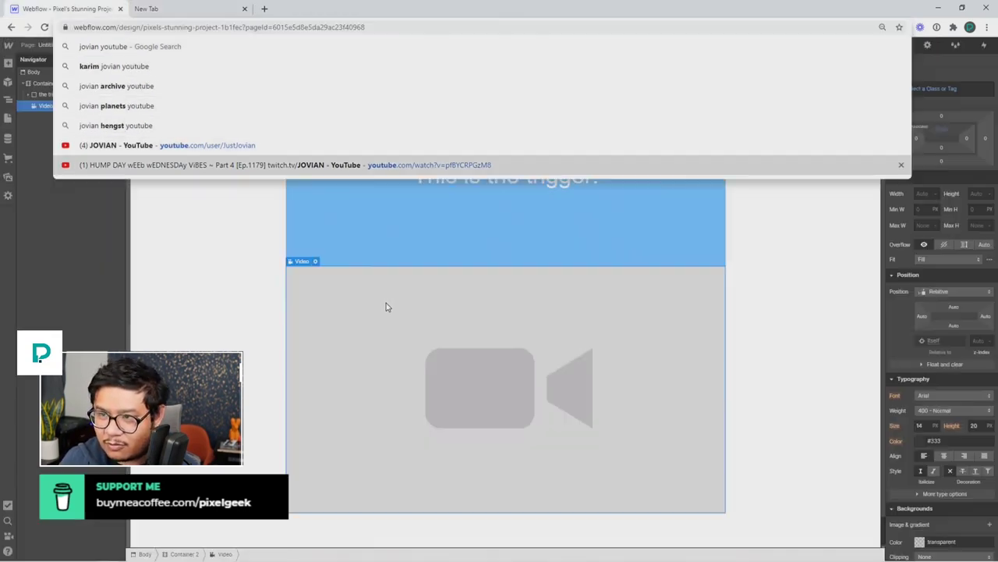
pyautogui.doubleClick(330, 288)
pyautogui.click(337, 240)
pyautogui.write('https://www.youtube.com/watch?v=pfBYCRPGzM8')
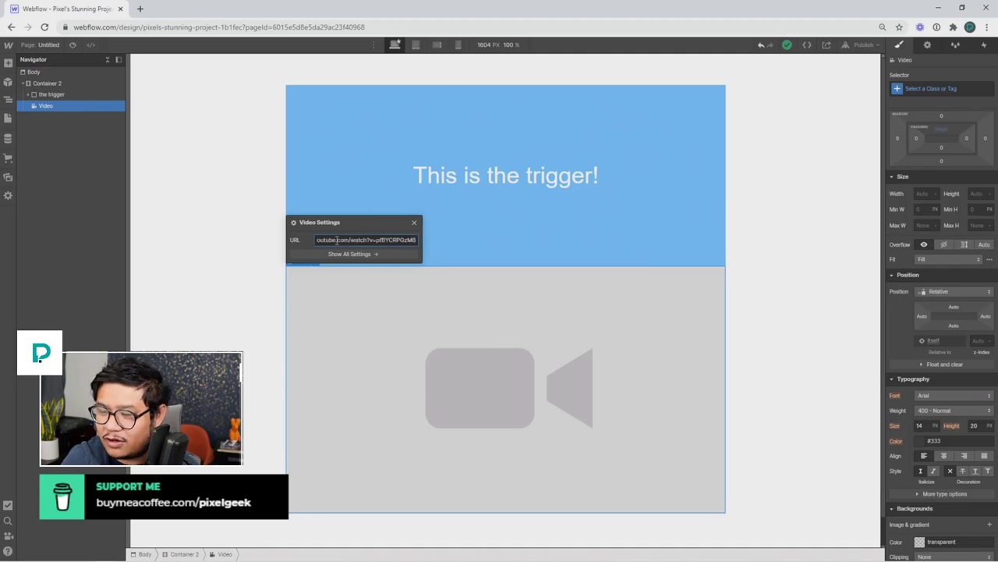
pyautogui.press('BackSpace')
pyautogui.press('BackSpace')
pyautogui.press('BackSpace')
pyautogui.press('BackSpace')
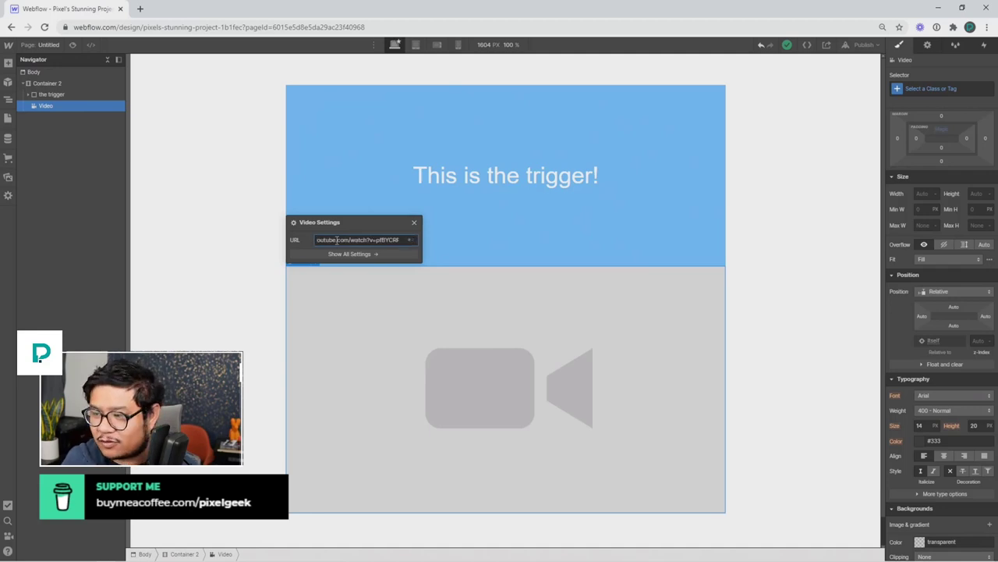
pyautogui.press('Return')
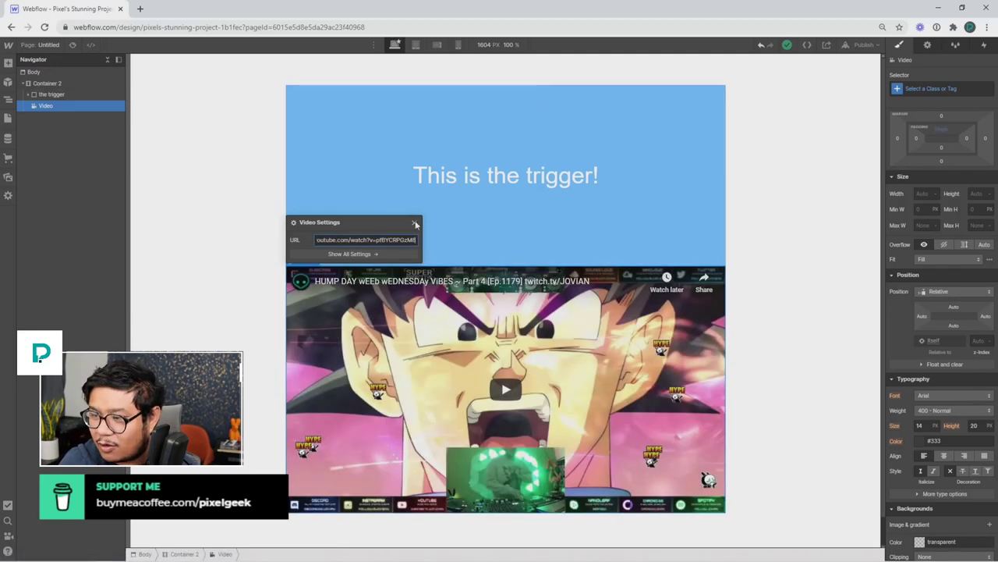
# Add a bottom margin to the trigger block to leave a gap above the video.
pyautogui.click(57, 96)
pyautogui.moveTo(942, 227); pyautogui.dragTo(933, 248)
# Set the Video element's height to 250 px.
pyautogui.click(472, 357)
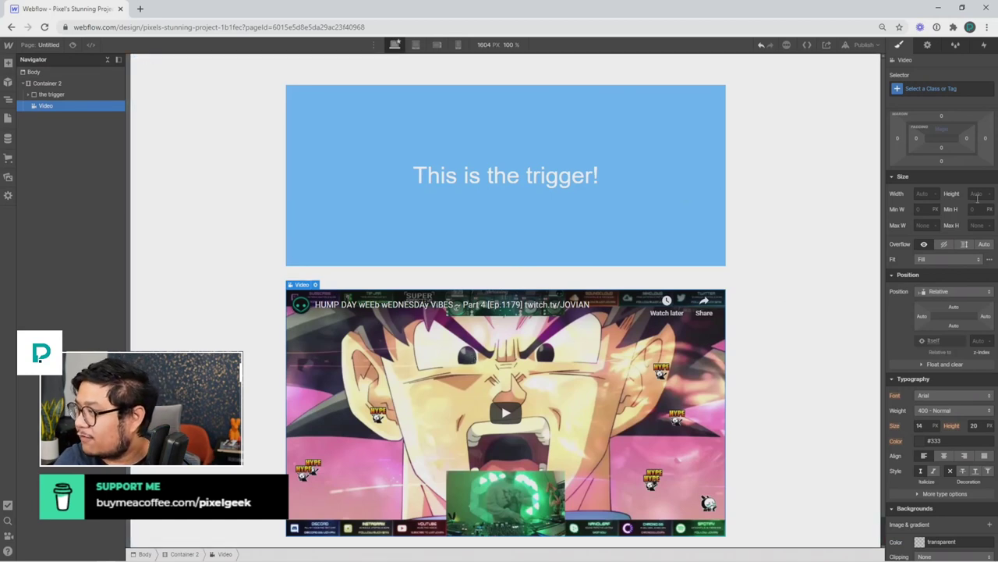
pyautogui.scroll(1, 971, 240)
pyautogui.click(972, 240)
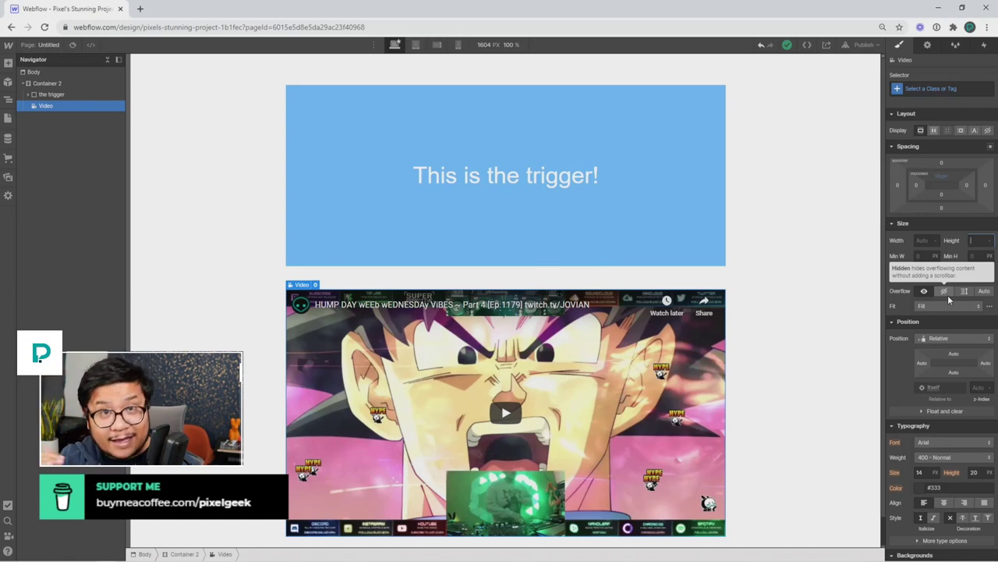
pyautogui.write('250')
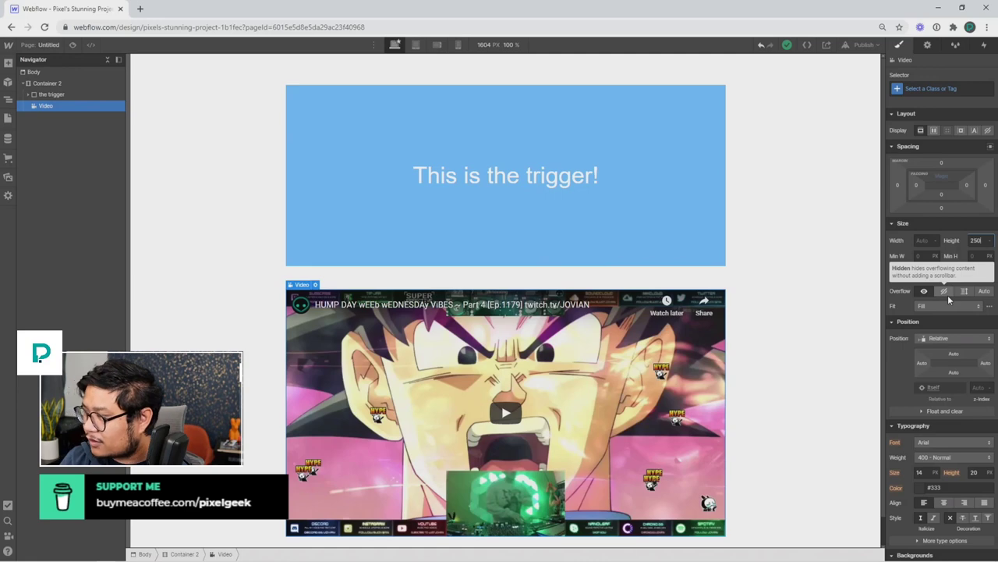
pyautogui.press('Return')
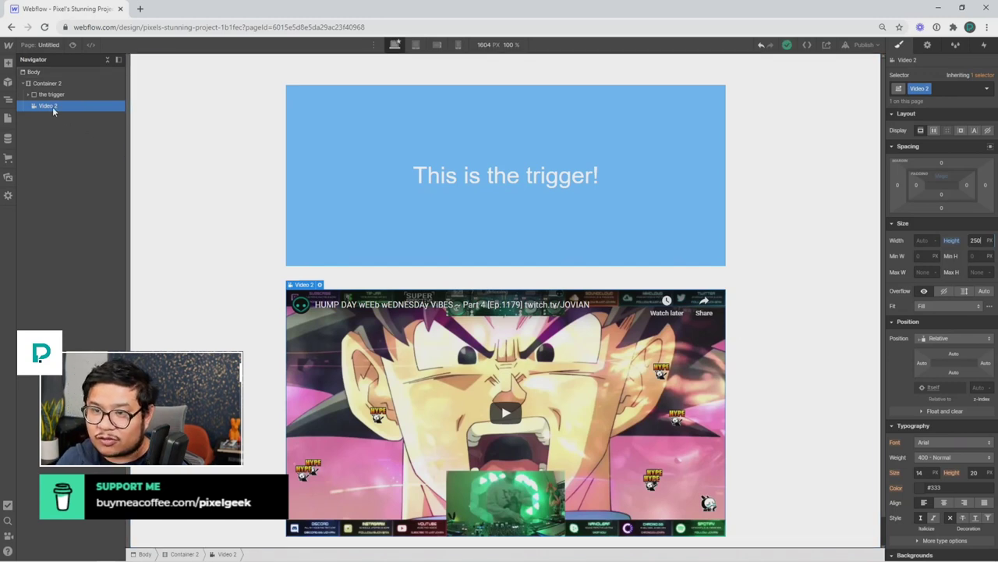
# Move the video out of the container to the top of the Body and reset its height.
pyautogui.moveTo(52, 107); pyautogui.dragTo(48, 83)
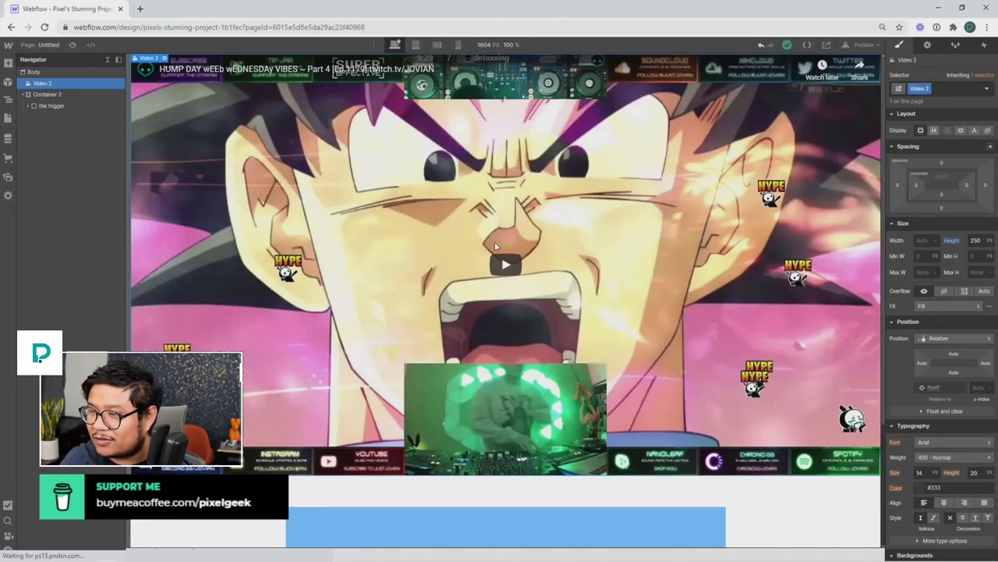
pyautogui.keyDown('alt'); pyautogui.click(952, 240); pyautogui.keyUp('alt')
# Give the video a width of 50 px and raise it in increments of 10 to 170 px.
pyautogui.write('60')
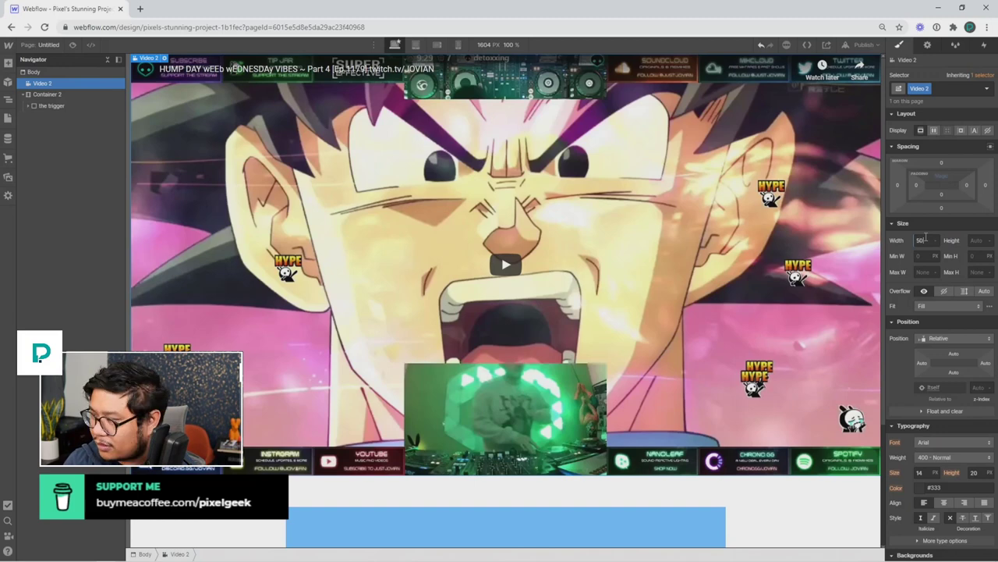
pyautogui.hotkey('shift', 'Up')
pyautogui.hotkey('shift', 'Up')
pyautogui.hotkey('shift', 'Up')
pyautogui.hotkey('shift', 'Up')
pyautogui.hotkey('shift', 'Up')
pyautogui.hotkey('shift', 'Up')
pyautogui.hotkey('shift', 'Up')
pyautogui.hotkey('shift', 'Up')
pyautogui.hotkey('shift', 'Up')
pyautogui.hotkey('shift', 'Up')
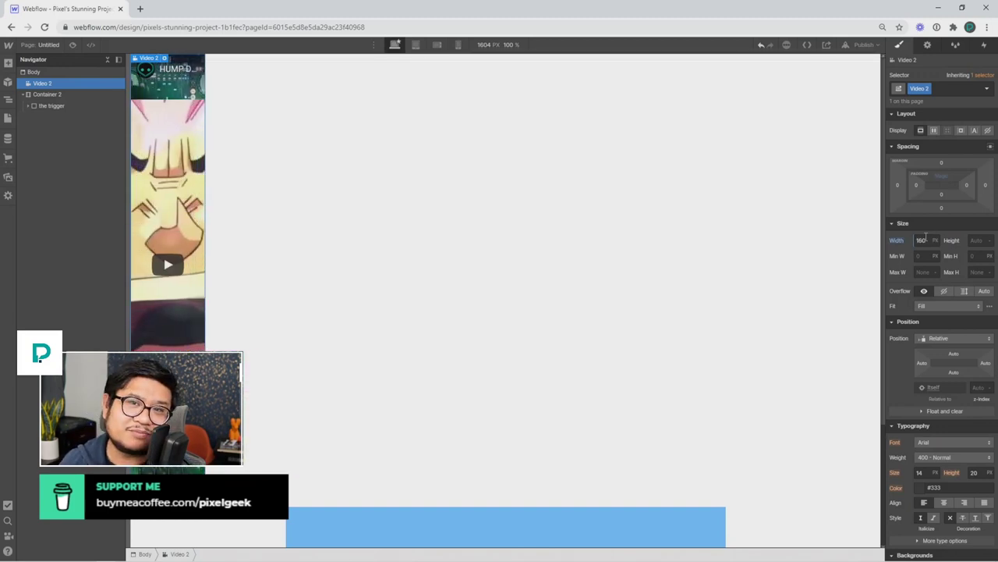
pyautogui.hotkey('shift', 'Up')
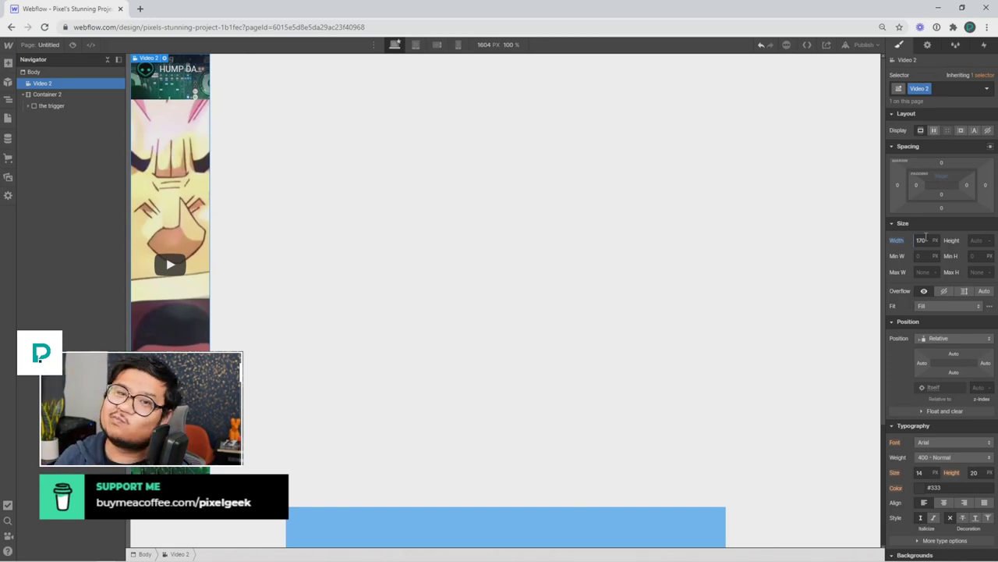
# Clear the video's width and delete the video element from the page.
pyautogui.press('BackSpace')
pyautogui.press('BackSpace')
pyautogui.press('BackSpace')
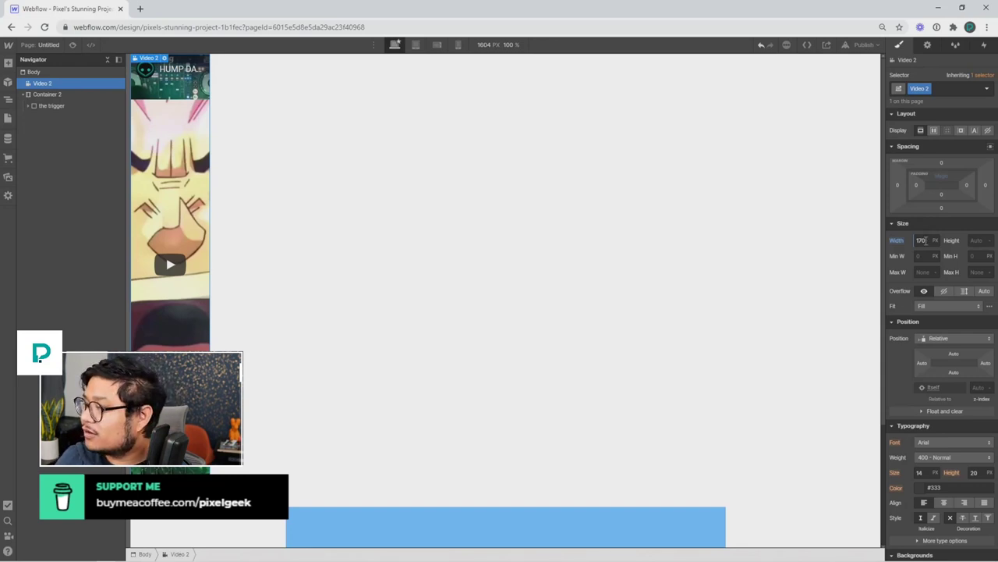
pyautogui.press('Return')
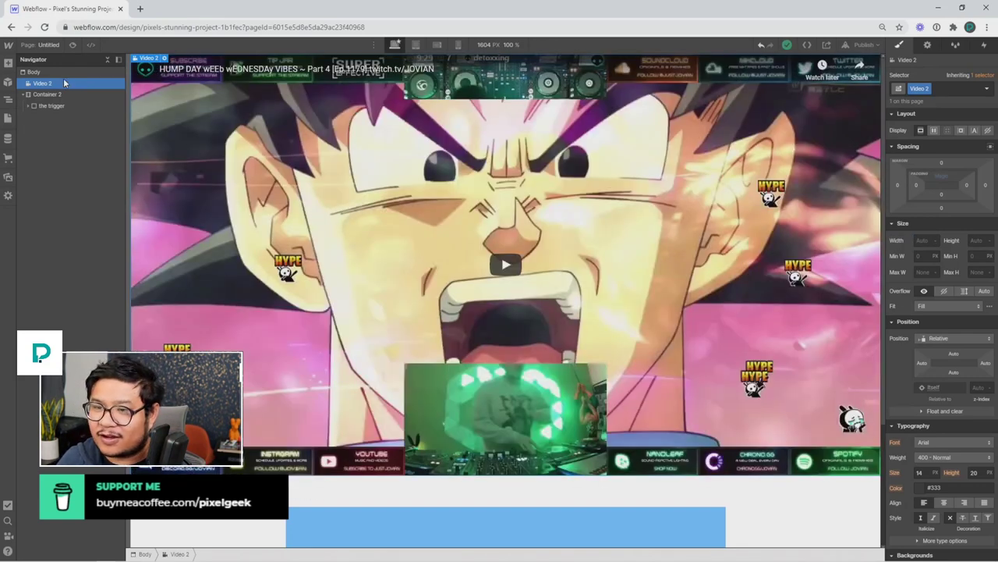
pyautogui.press('Delete')
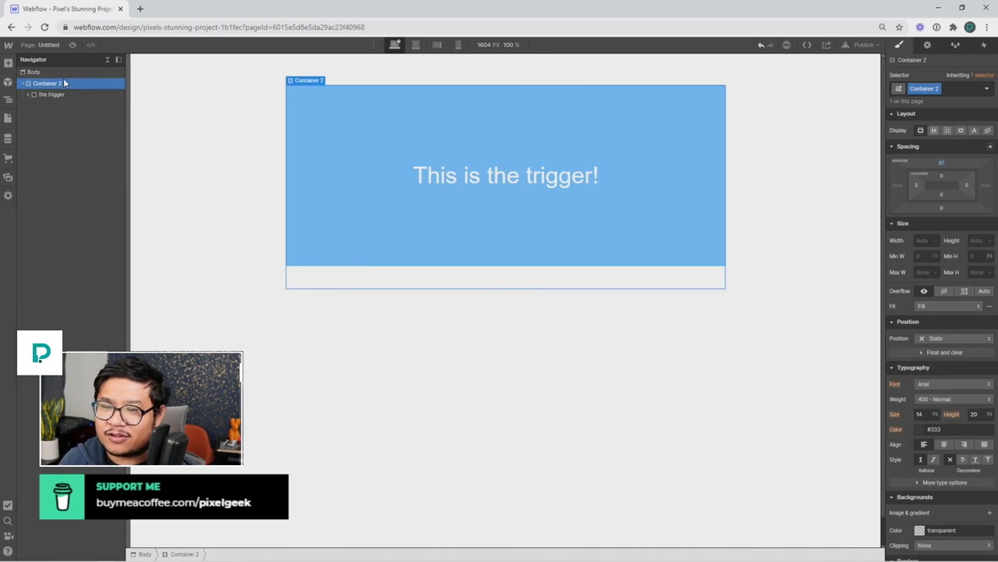
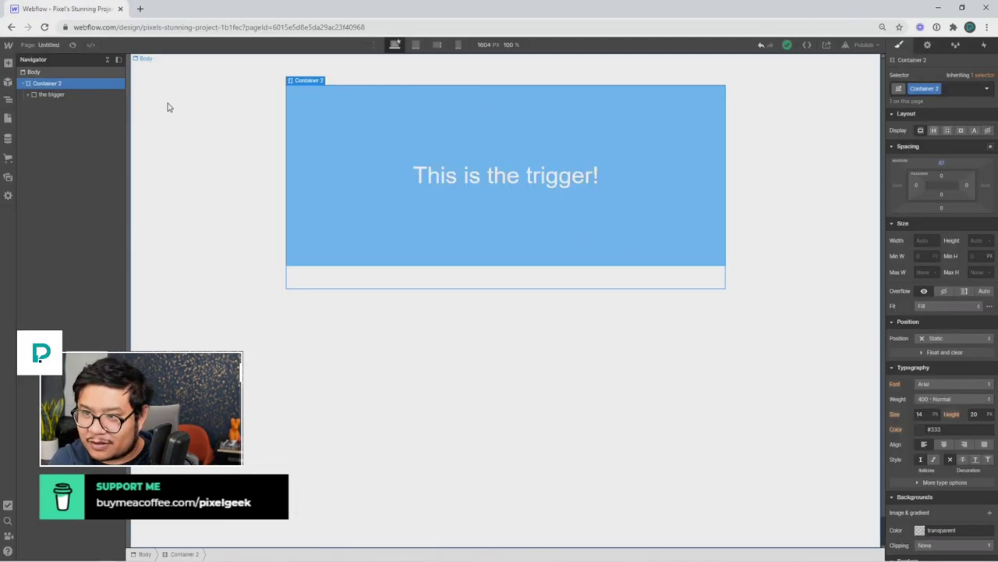
# Open the YouTube video "HUMP DAY wEEb wEDNESDAy ViBES ~ Part 4" in a new browser tab.
pyautogui.hotkey('ctrl', 't')
pyautogui.write('youtu')
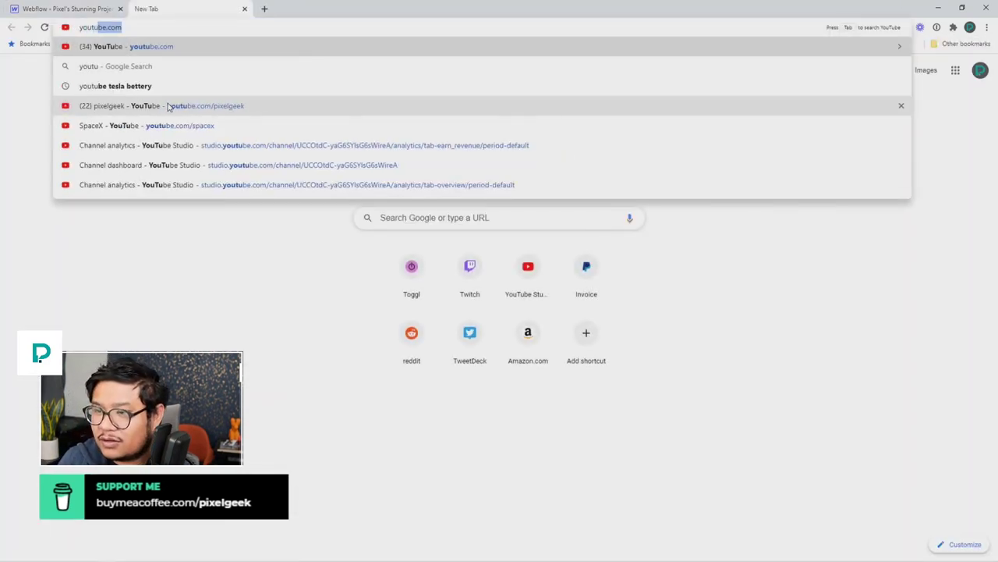
pyautogui.write('be jovian')
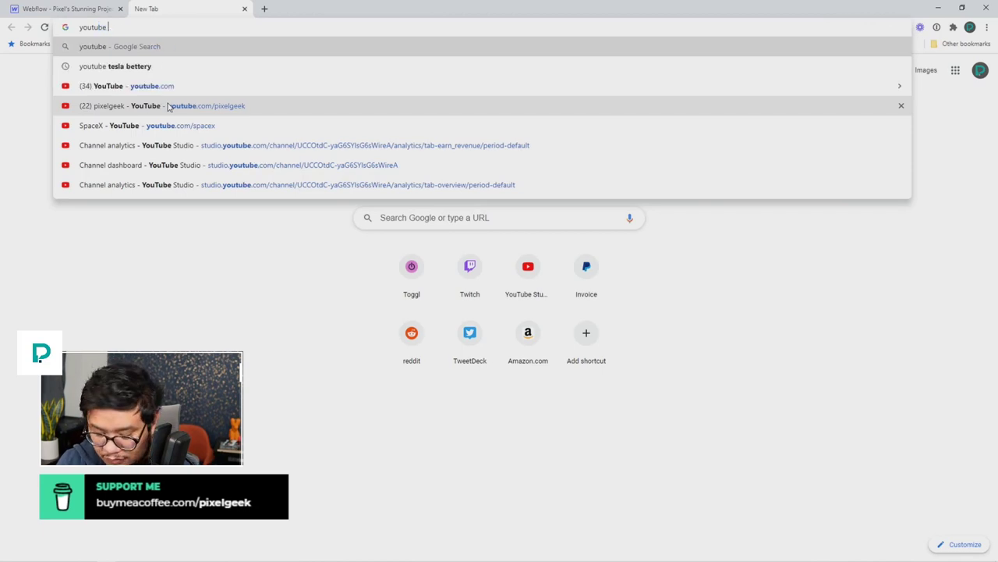
pyautogui.press('Down')
pyautogui.press('Down')
pyautogui.press('Down')
pyautogui.press('Down')
pyautogui.press('Down')
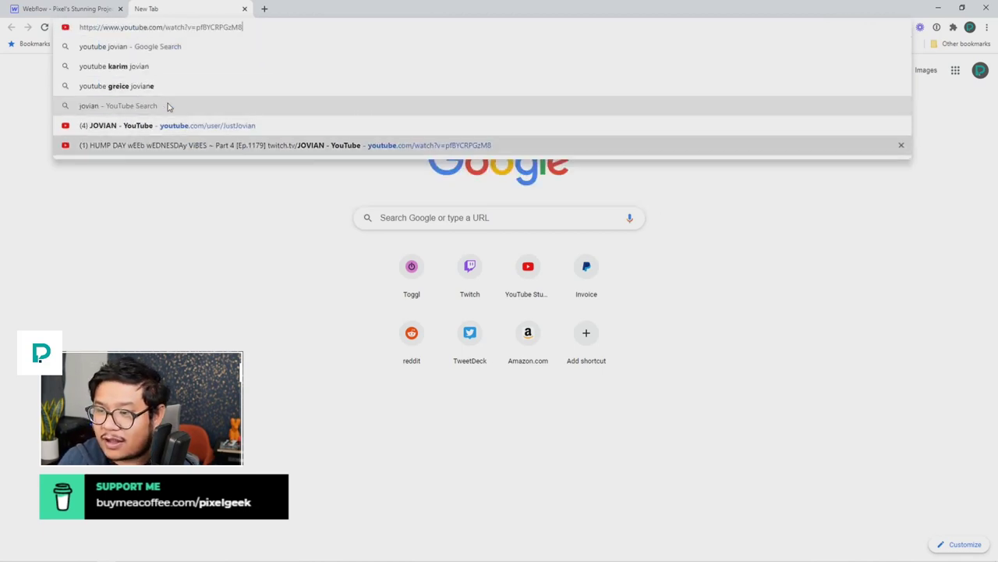
pyautogui.press('Return')
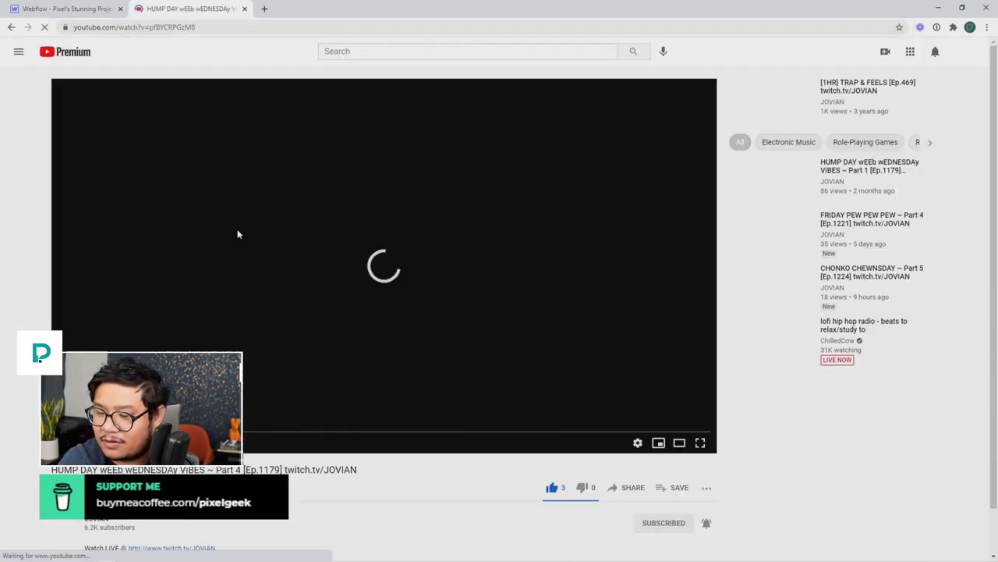
# Copy the embed code of the YouTube video.
pyautogui.scroll(-3, 291, 372)
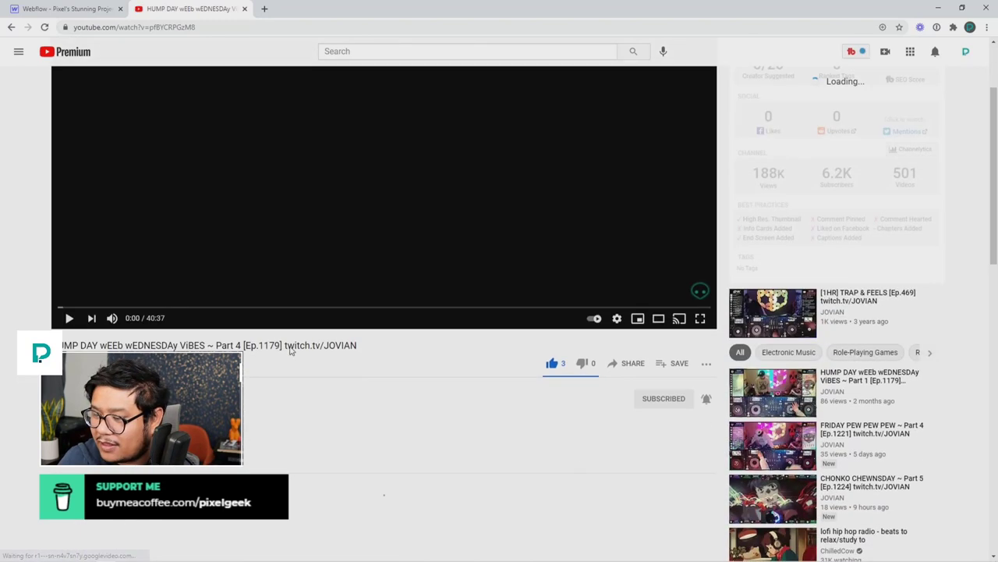
pyautogui.rightClick(266, 188)
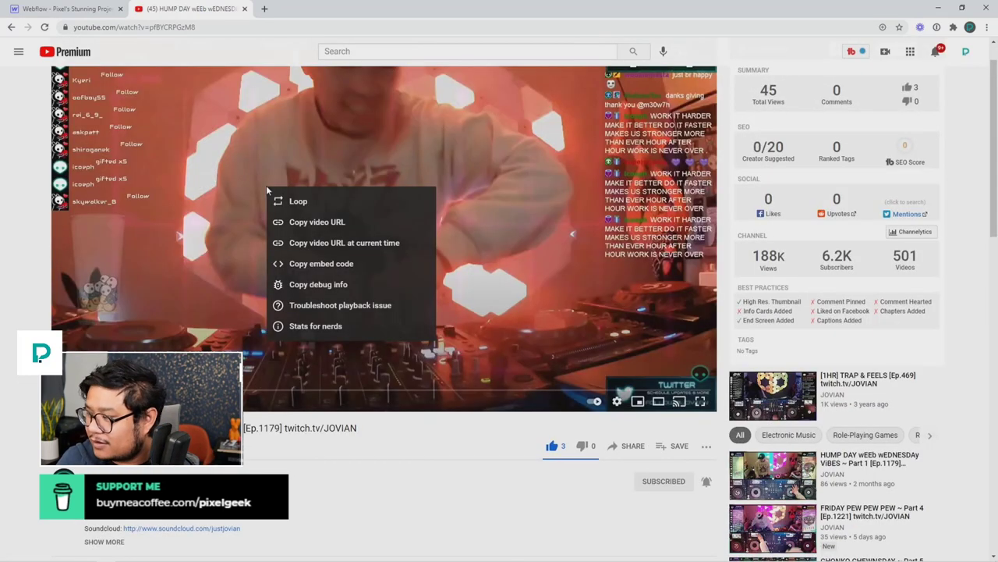
pyautogui.click(331, 264)
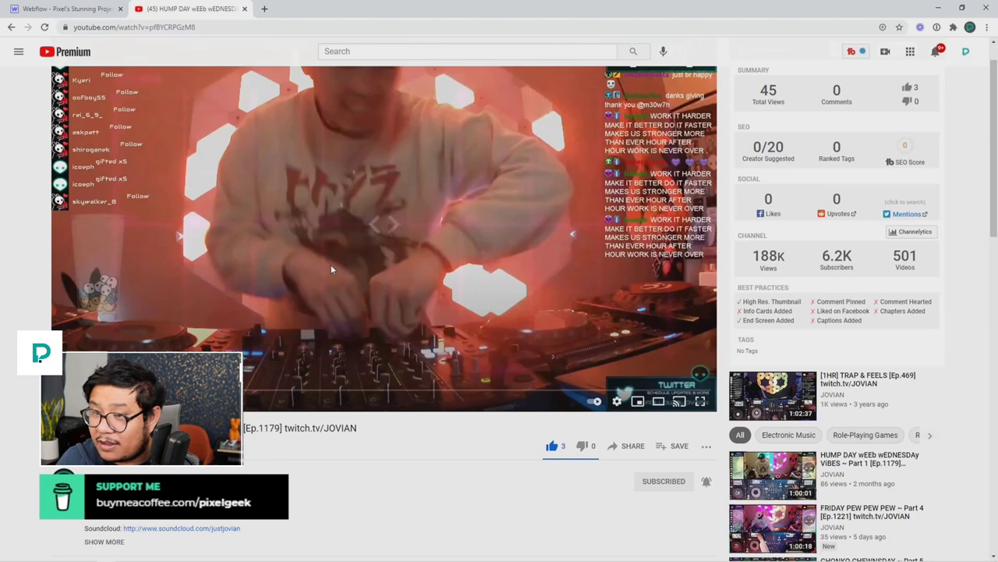
# Switch back to Webflow, insert an Embed element in the container below the trigger block, and paste the copied iframe code into it.
pyautogui.click(66, 9)
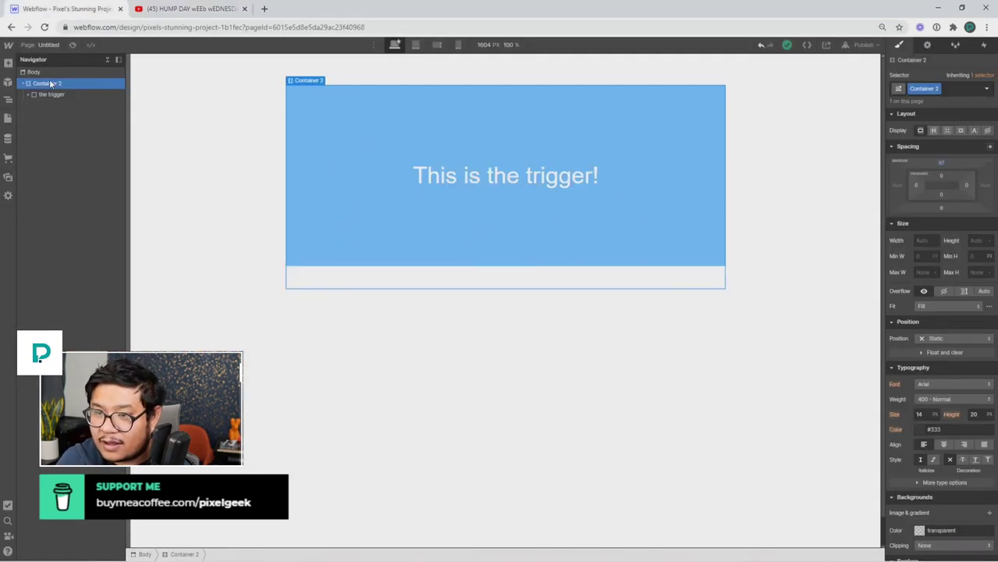
pyautogui.hotkey('ctrl', 'e')
pyautogui.write('embed')
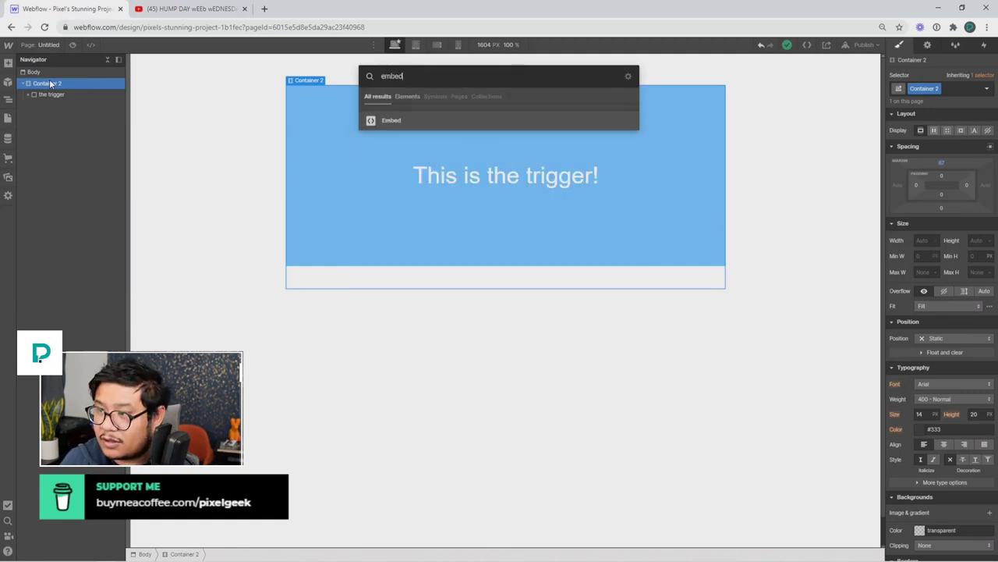
pyautogui.press('Return')
pyautogui.click(487, 311)
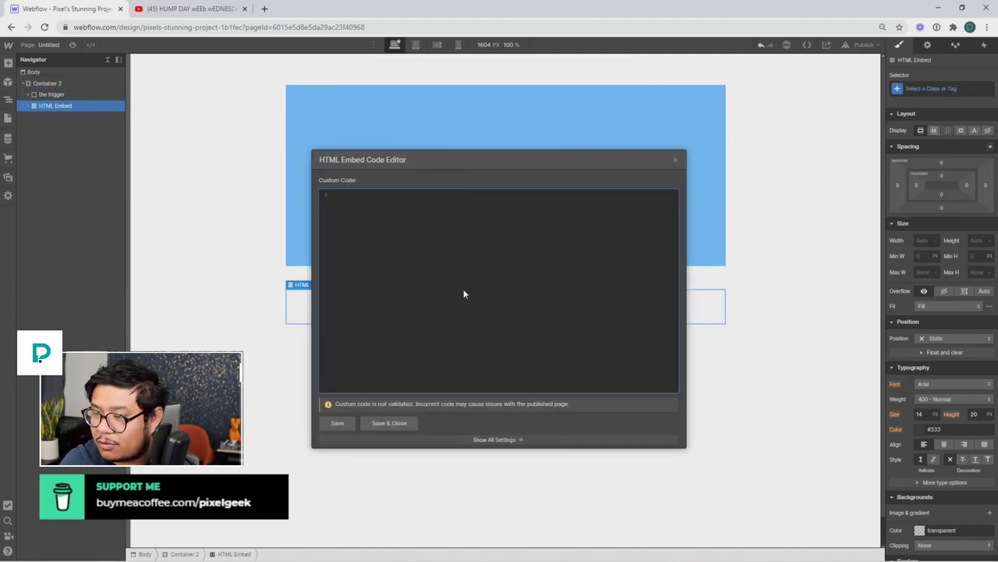
pyautogui.hotkey('ctrl', 'v')
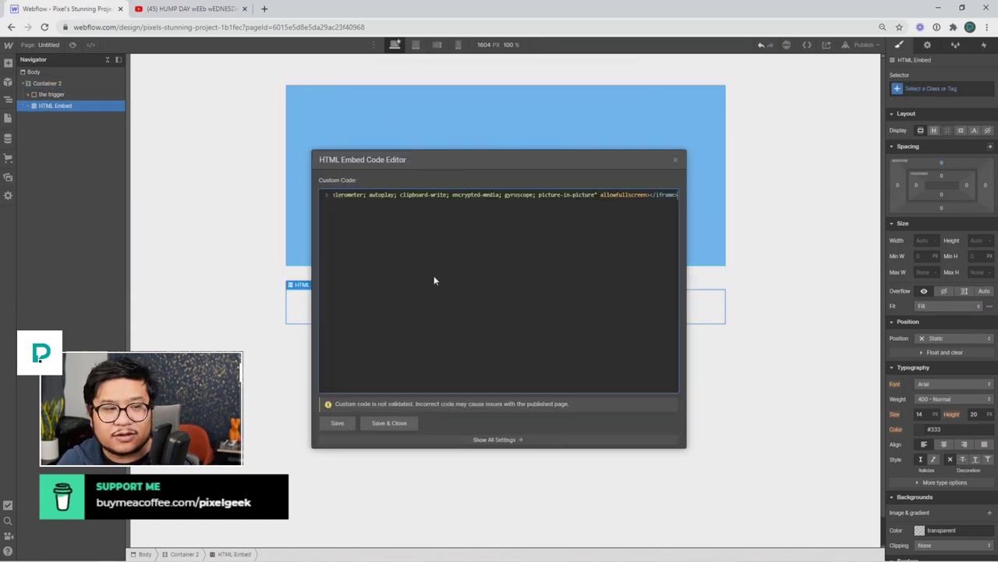
# Change the iframe's width and height to 100% in the embed code, saving and closing the code editor.
pyautogui.hscroll(-10, 506, 219)
pyautogui.hscroll(-1, 506, 219)
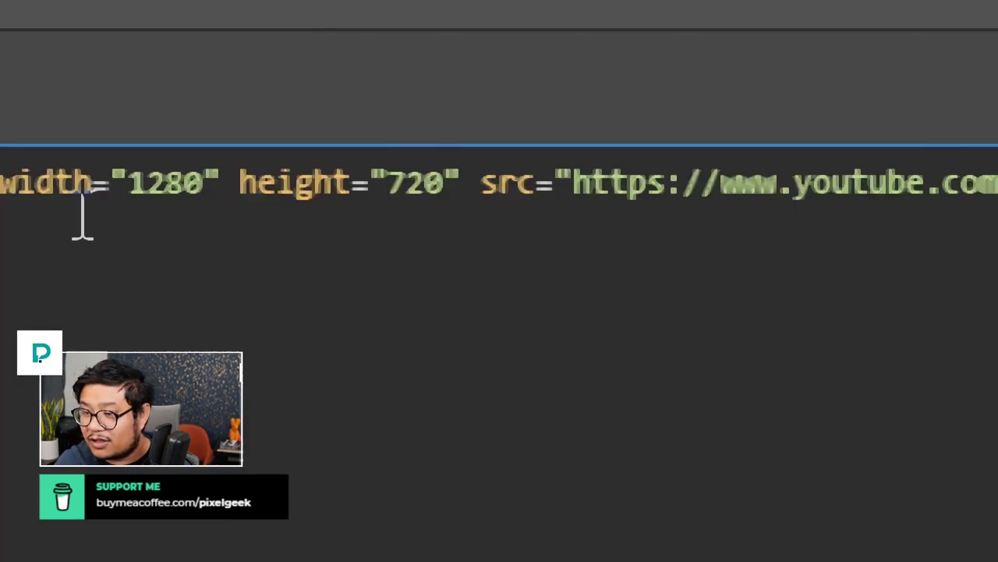
pyautogui.doubleClick(176, 182)
pyautogui.write('1')
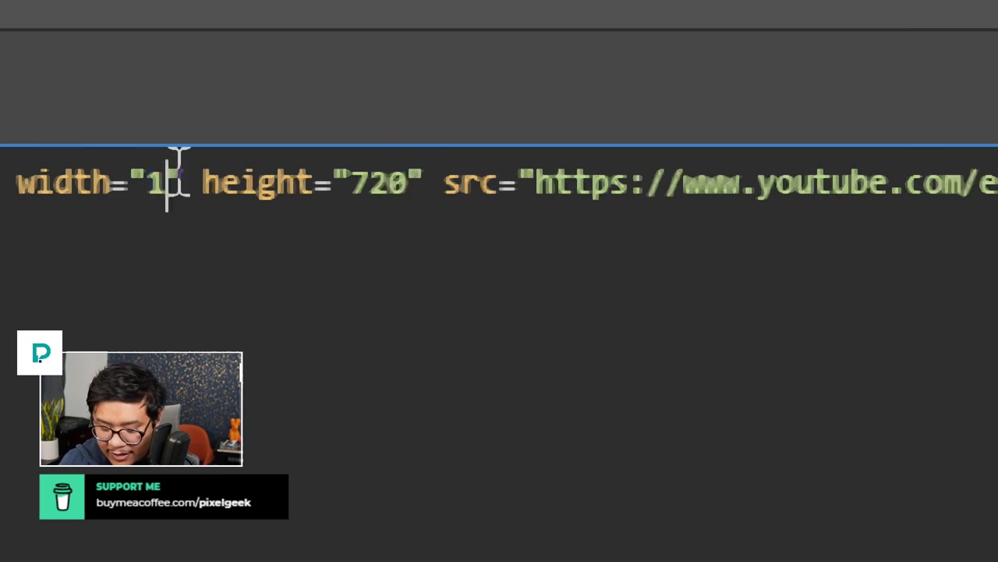
pyautogui.write('00%')
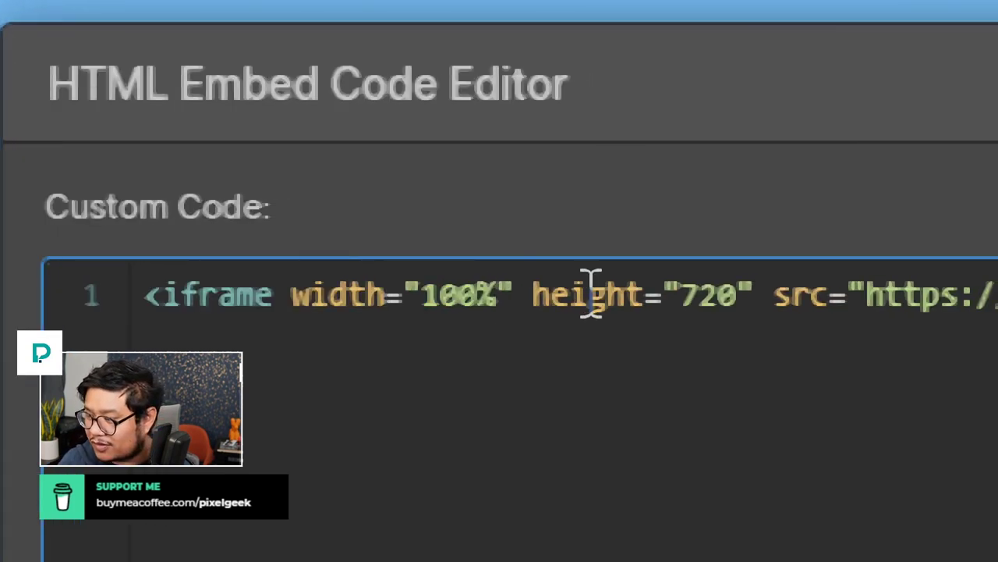
pyautogui.doubleClick(711, 294)
pyautogui.write('100%')
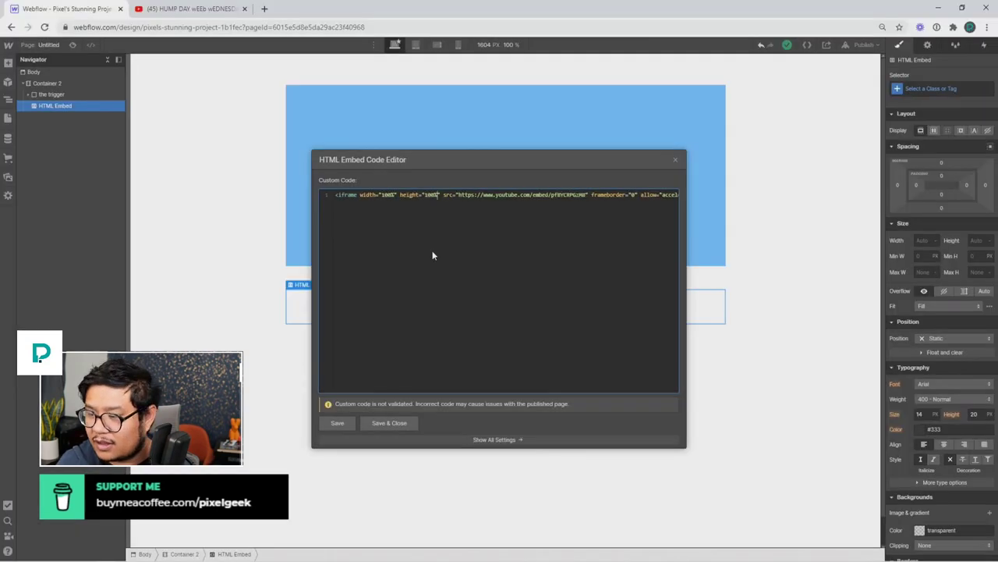
pyautogui.click(398, 423)
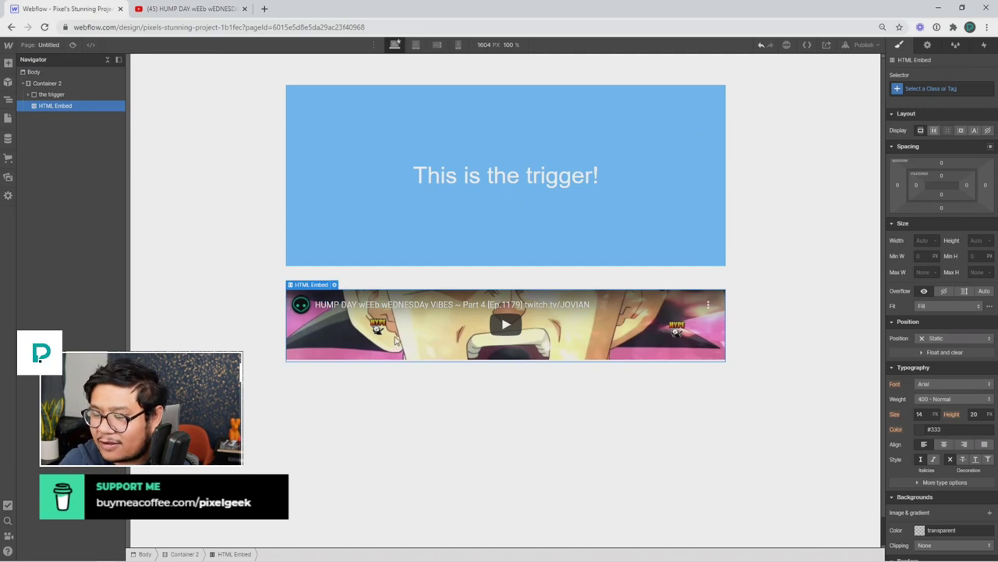
# Set the HTML embed's size to 940 px wide and 530 px high.
pyautogui.click(919, 241)
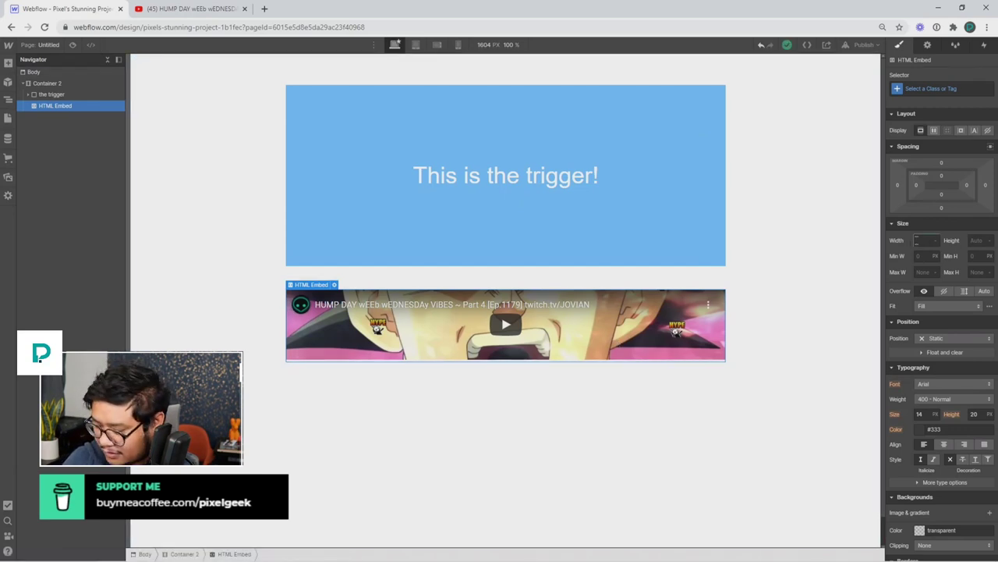
pyautogui.write('940')
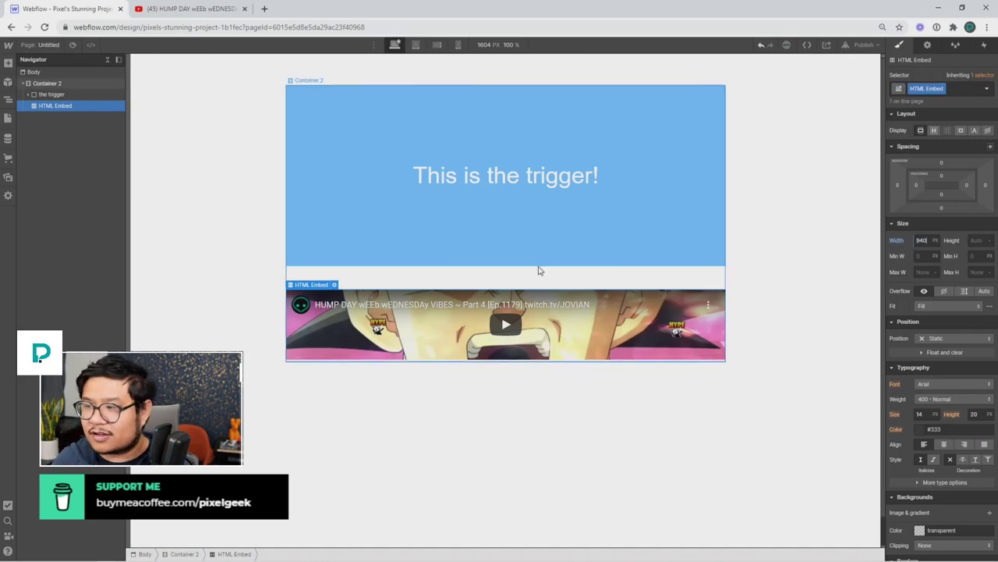
pyautogui.click(974, 241)
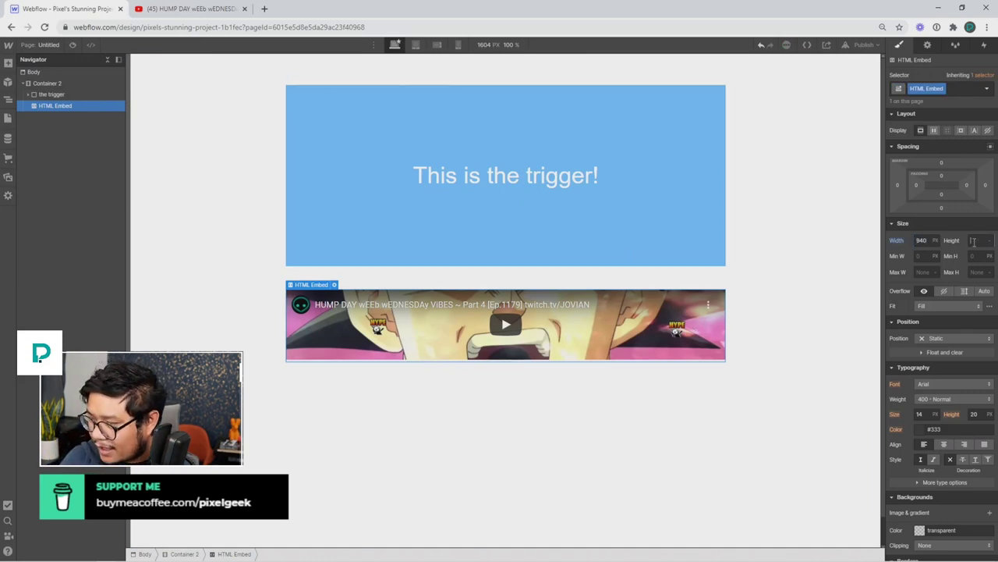
pyautogui.write('530')
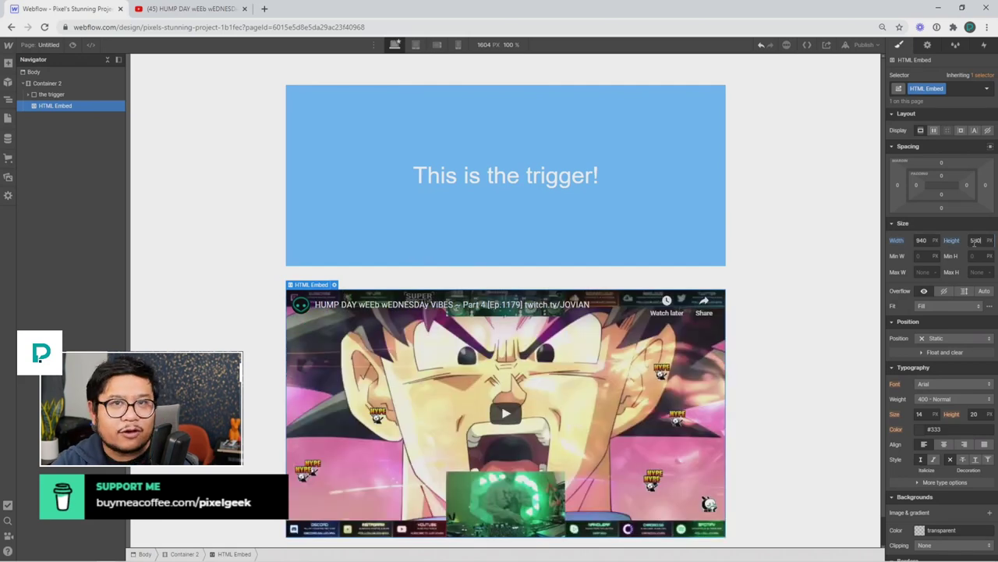
# Try heights from 470 px to above 540 px on the video embed in 10 px increments, returning it to 530 px.
pyautogui.hotkey('shift', 'Down')
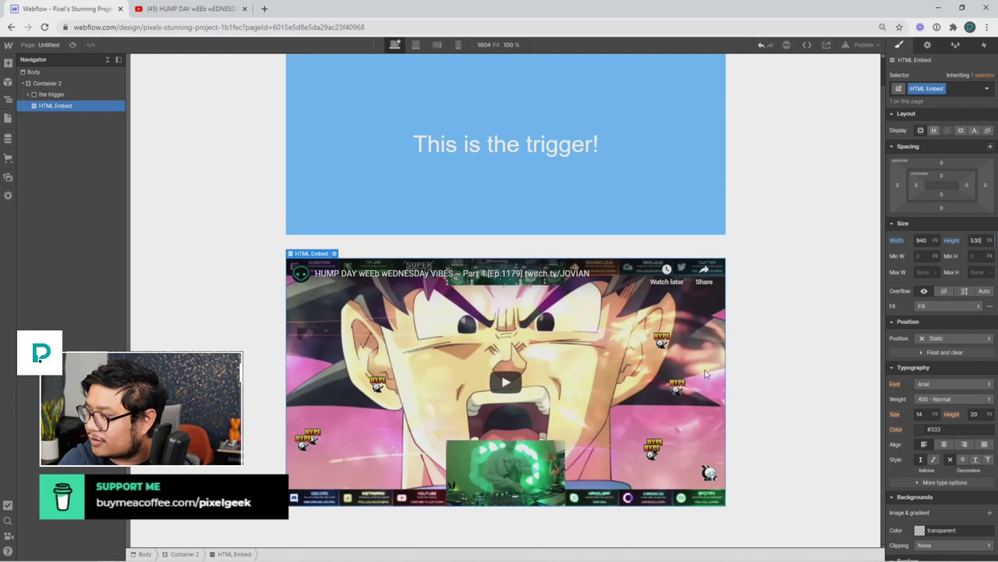
pyautogui.hotkey('shift', 'Down')
pyautogui.hotkey('shift', 'Down')
pyautogui.hotkey('shift', 'Down')
pyautogui.hotkey('shift', 'Down')
pyautogui.hotkey('shift', 'Down')
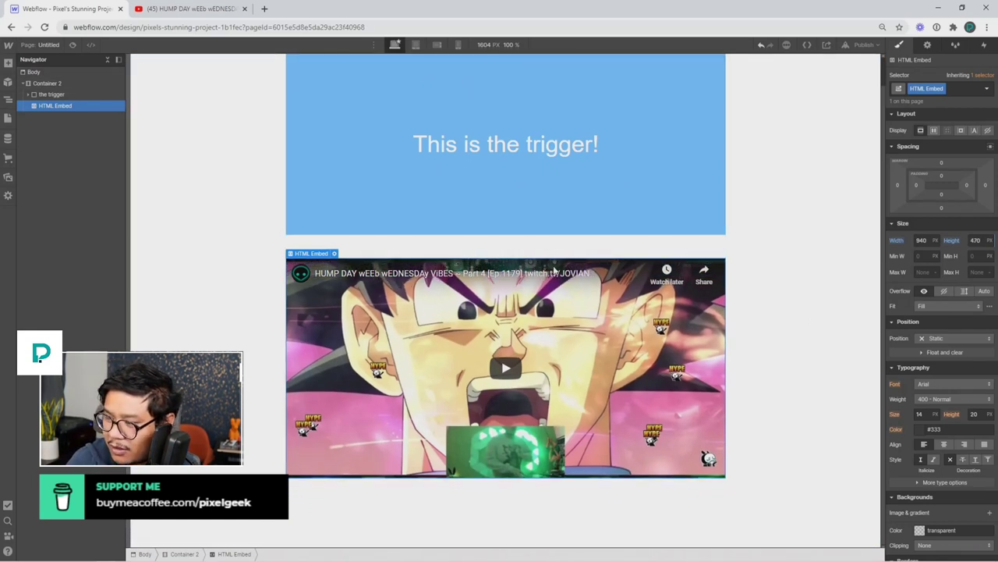
pyautogui.hotkey('shift', 'Up')
pyautogui.hotkey('shift', 'Up')
pyautogui.hotkey('shift', 'Up')
pyautogui.hotkey('shift', 'Up')
pyautogui.hotkey('shift', 'Up')
pyautogui.hotkey('shift', 'Up')
pyautogui.hotkey('shift', 'Up')
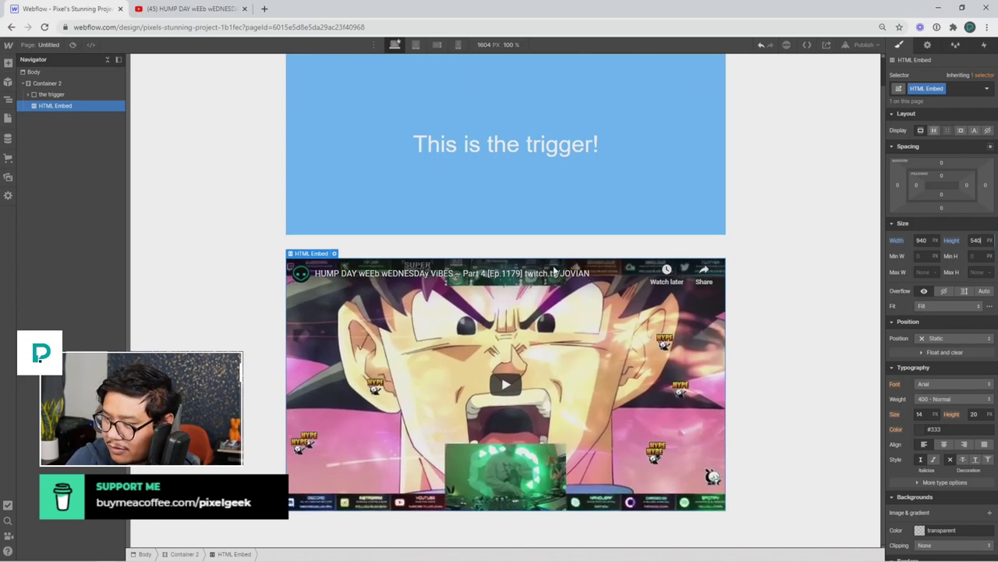
pyautogui.hotkey('shift', 'Up')
pyautogui.hotkey('shift', 'Up')
pyautogui.hotkey('shift', 'Up')
pyautogui.hotkey('shift', 'Up')
pyautogui.hotkey('shift', 'Up')
pyautogui.hotkey('shift', 'Up')
pyautogui.hotkey('shift', 'Up')
pyautogui.hotkey('shift', 'Down')
pyautogui.hotkey('shift', 'Down')
pyautogui.hotkey('shift', 'Down')
pyautogui.hotkey('shift', 'Down')
pyautogui.hotkey('shift', 'Down')
pyautogui.hotkey('shift', 'Down')
pyautogui.hotkey('shift', 'Down')
pyautogui.hotkey('shift', 'Down')
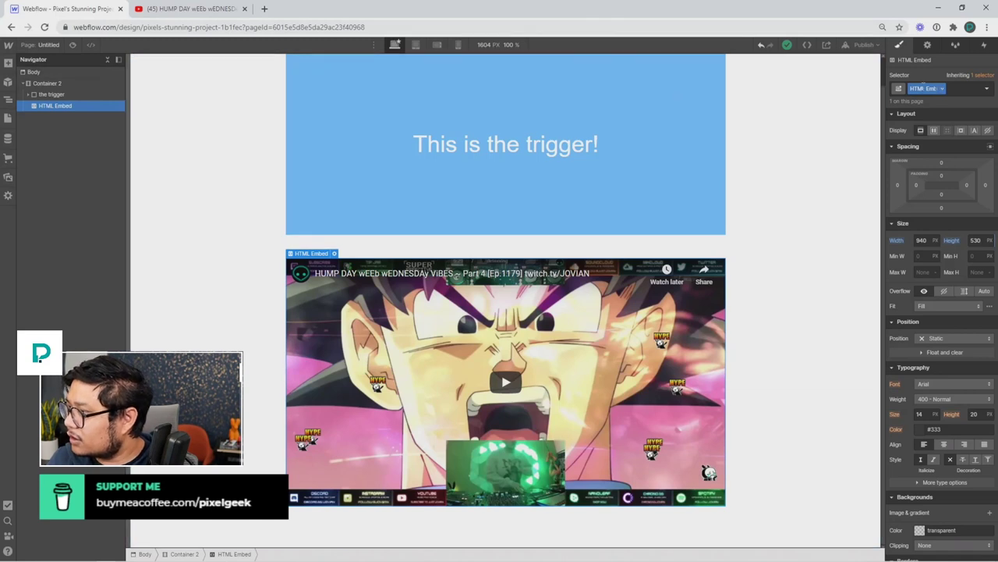
# Rename the embed's class to "video wrapper", leaving its embed code unedited.
pyautogui.click(923, 88)
pyautogui.write('video wrapp')
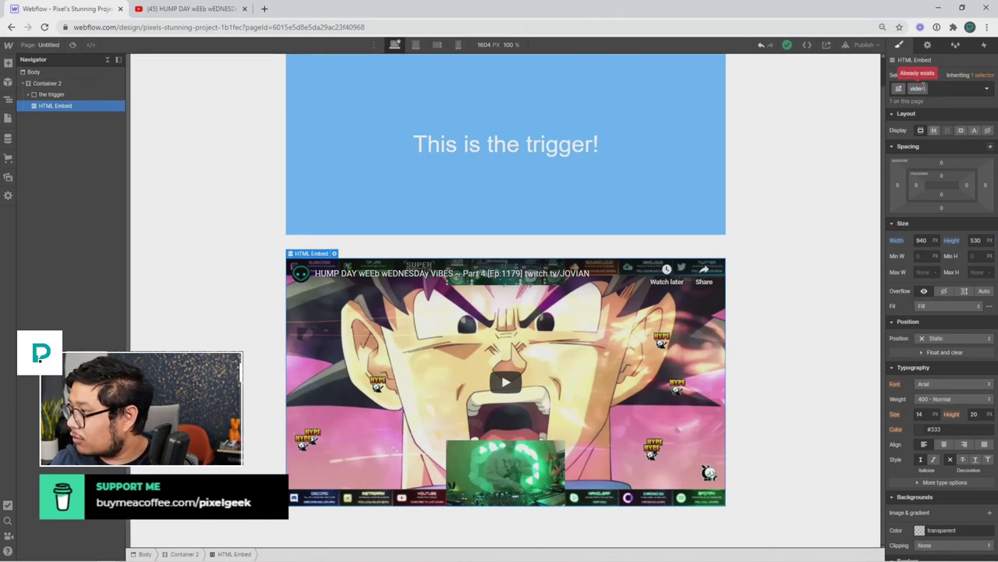
pyautogui.write('er')
pyautogui.press('Return')
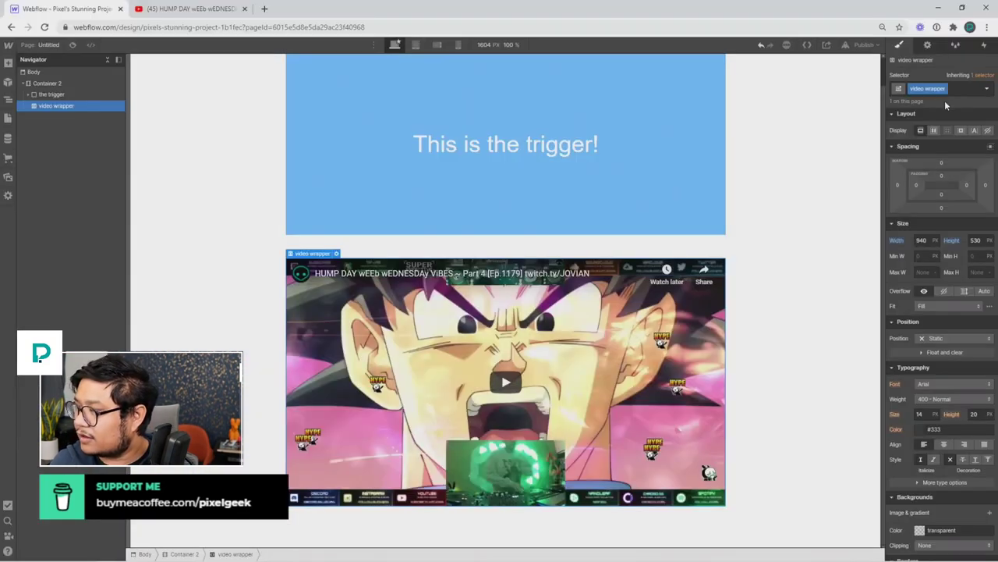
pyautogui.doubleClick(499, 297)
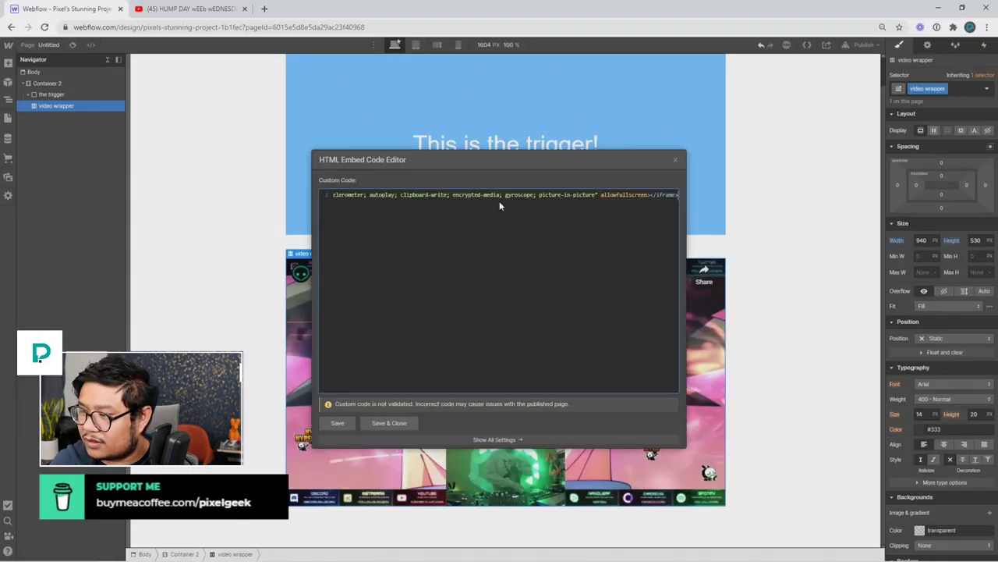
pyautogui.click(675, 160)
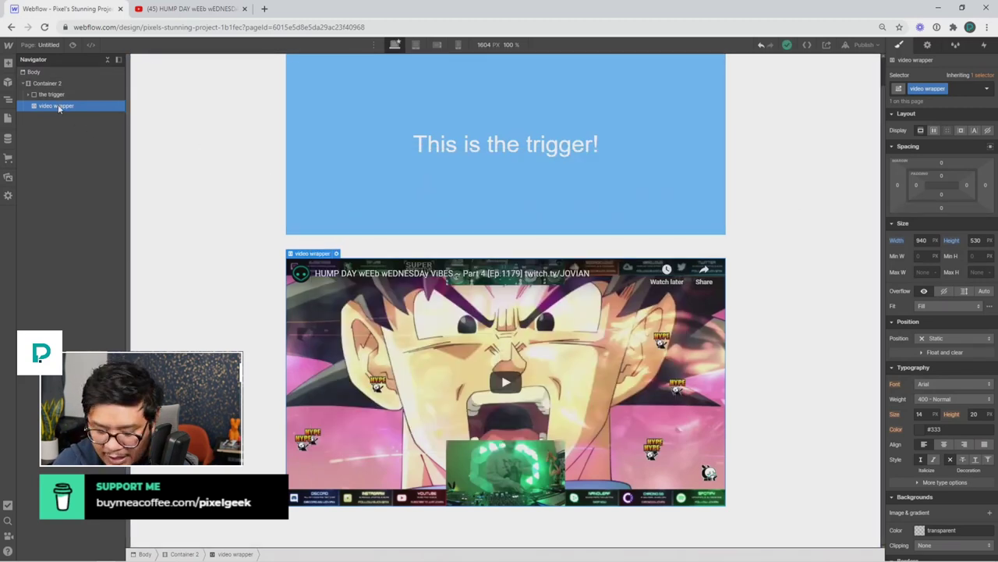
# Insert a Rich Text element below the video wrapper and give it a top margin of 57 px.
pyautogui.hotkey('ctrl', 'e')
pyautogui.write('rich')
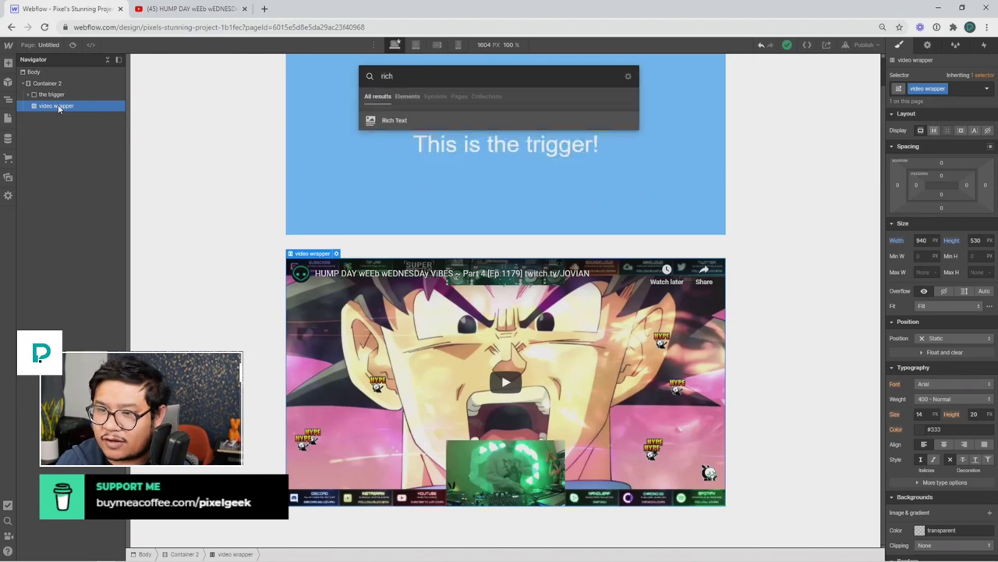
pyautogui.press('Return')
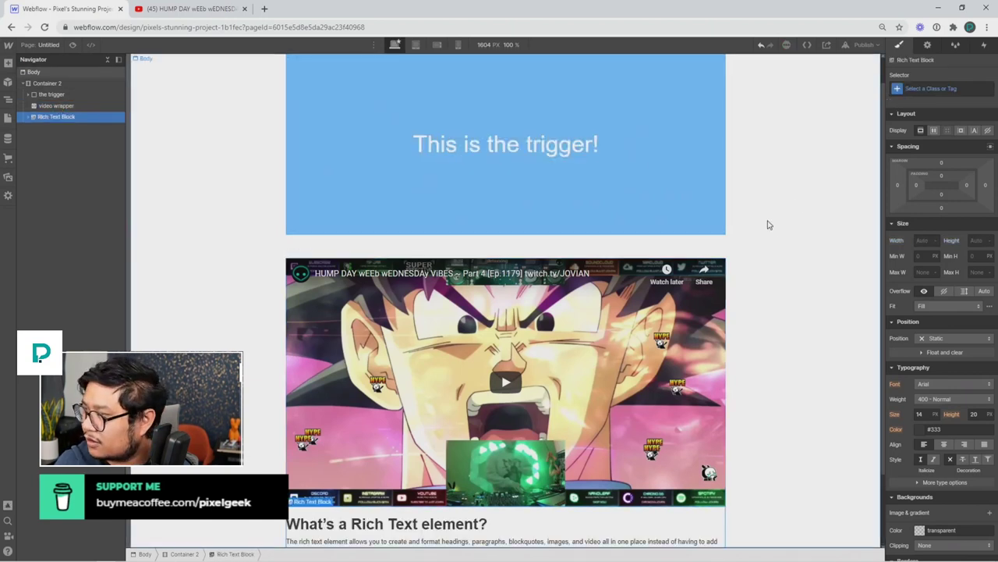
pyautogui.moveTo(936, 162); pyautogui.dragTo(940, 133)
pyautogui.scroll(-3, 584, 286)
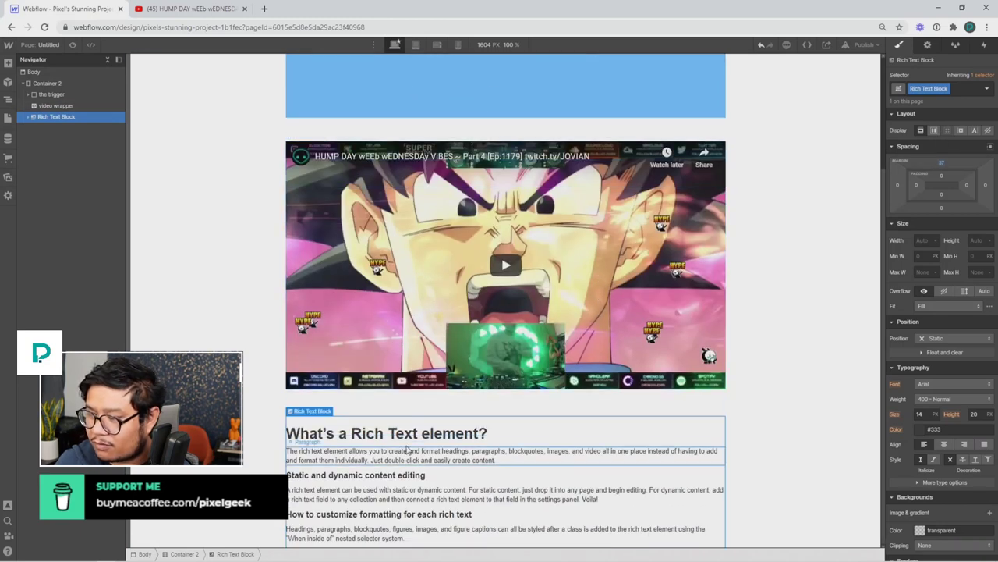
# Duplicate the Rich Text block ten times to make the page long enough to scroll.
pyautogui.hotkey('ctrl', 'd')
pyautogui.hotkey('ctrl', 'd')
pyautogui.hotkey('ctrl', 'd')
pyautogui.hotkey('ctrl', 'd')
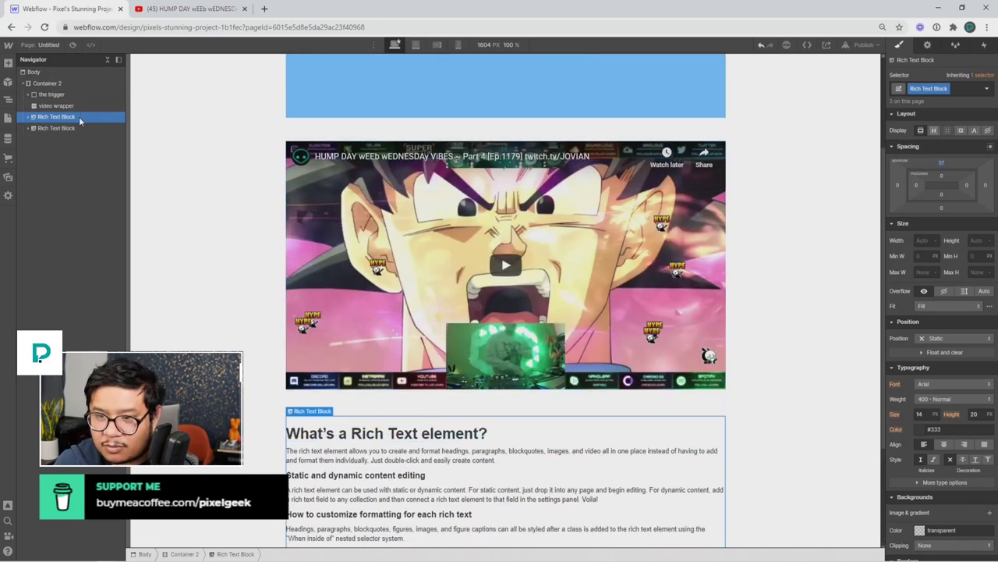
pyautogui.hotkey('ctrl', 'd')
pyautogui.hotkey('ctrl', 'd')
pyautogui.hotkey('ctrl', 'd')
pyautogui.hotkey('ctrl', 'd')
pyautogui.hotkey('ctrl', 'd')
pyautogui.hotkey('ctrl', 'd')
pyautogui.scroll(-3, 559, 338)
pyautogui.scroll(-5, 558, 338)
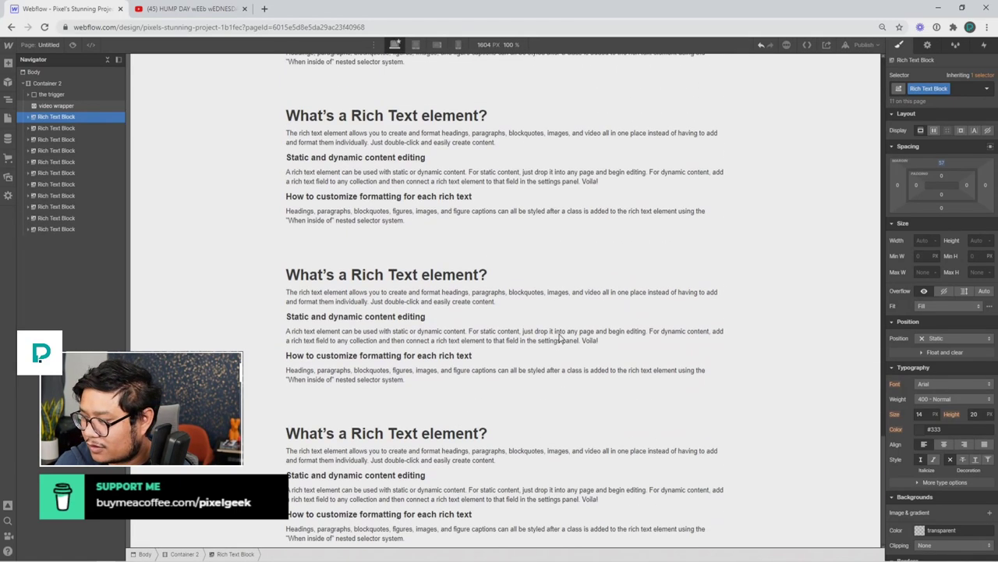
pyautogui.scroll(-1, 558, 337)
pyautogui.scroll(15, 559, 338)
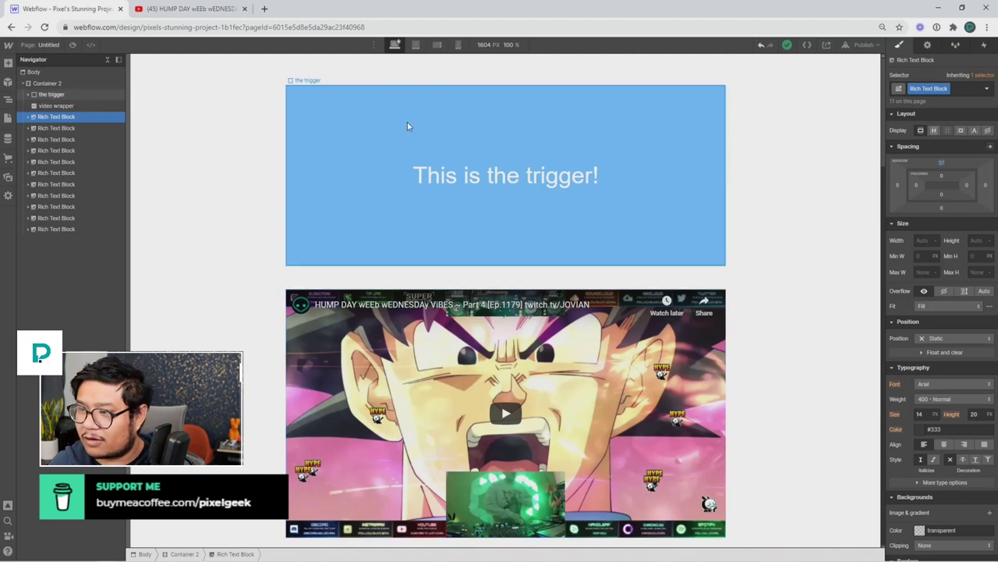
# Add a Scroll into view interaction to the trigger block, leaving its scrolled-into-view action unselected.
pyautogui.click(74, 92)
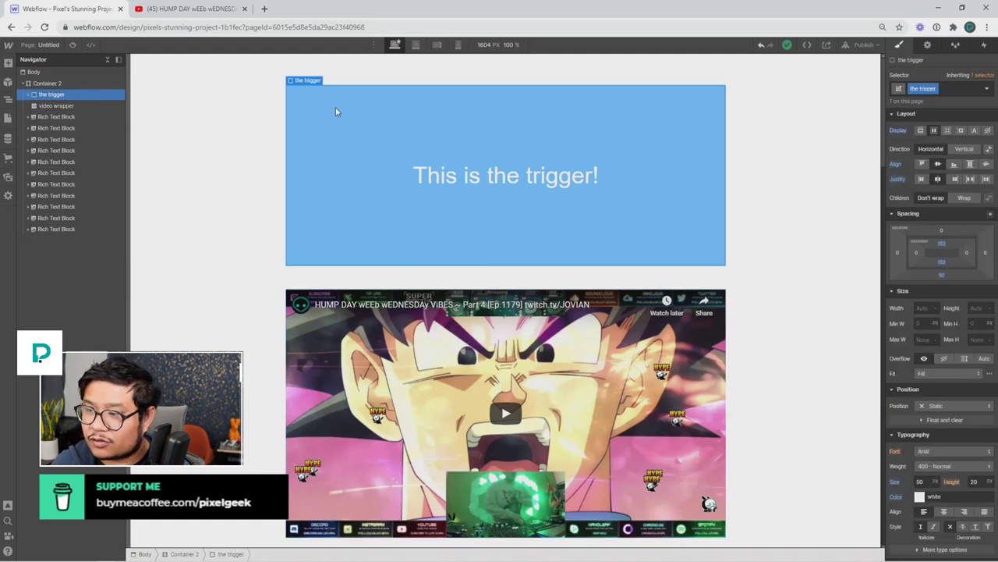
pyautogui.click(985, 45)
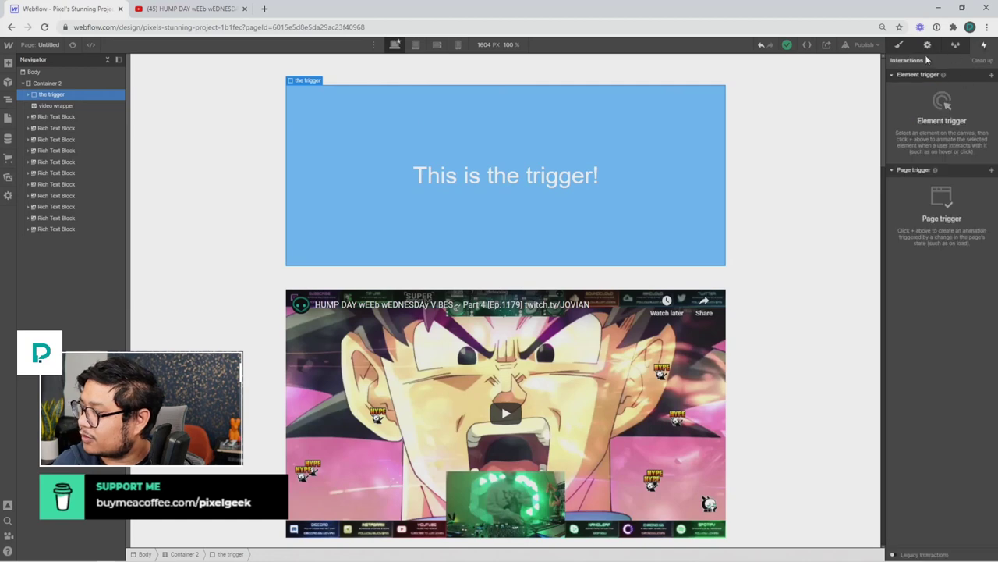
pyautogui.click(992, 75)
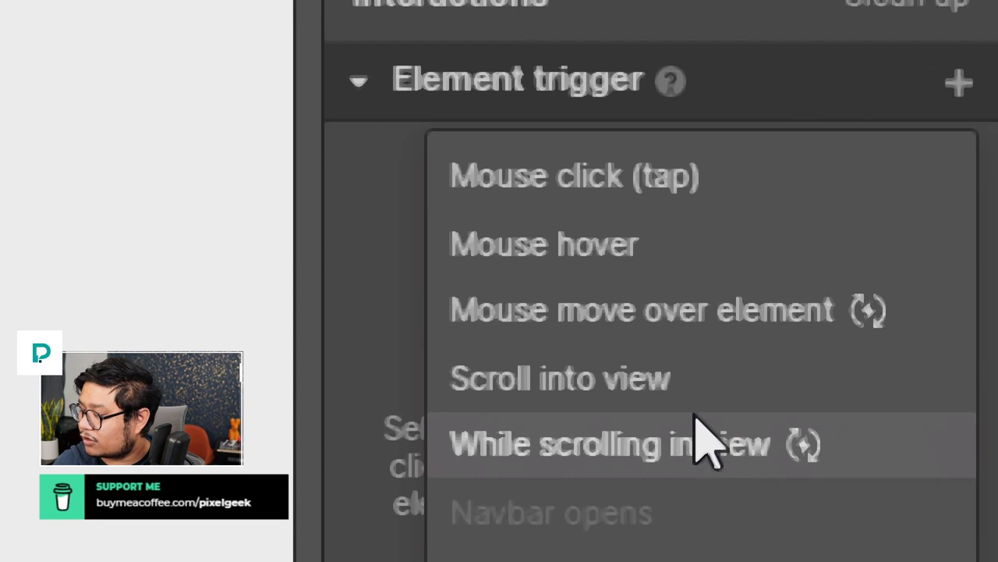
pyautogui.click(698, 383)
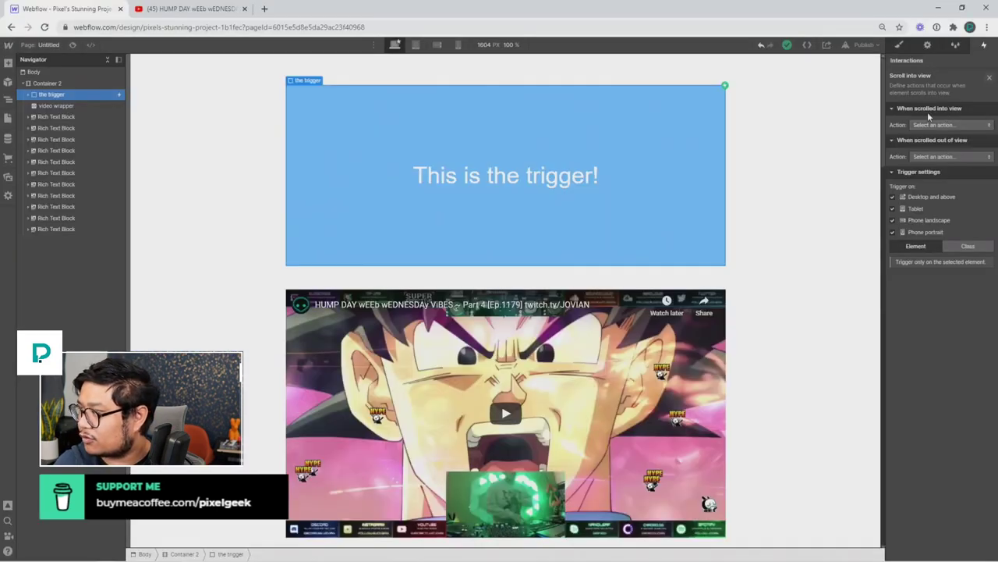
pyautogui.click(932, 127)
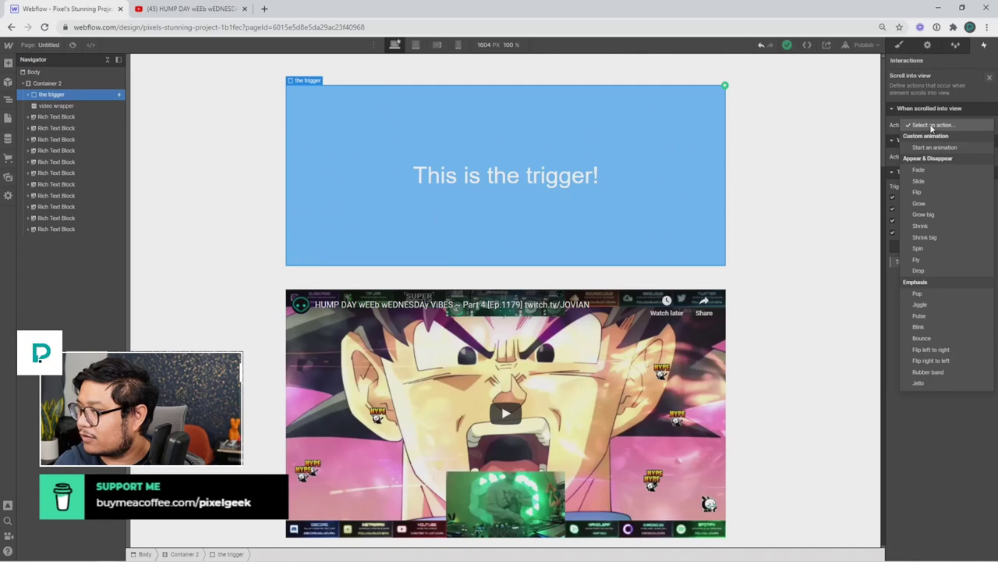
pyautogui.click(935, 84)
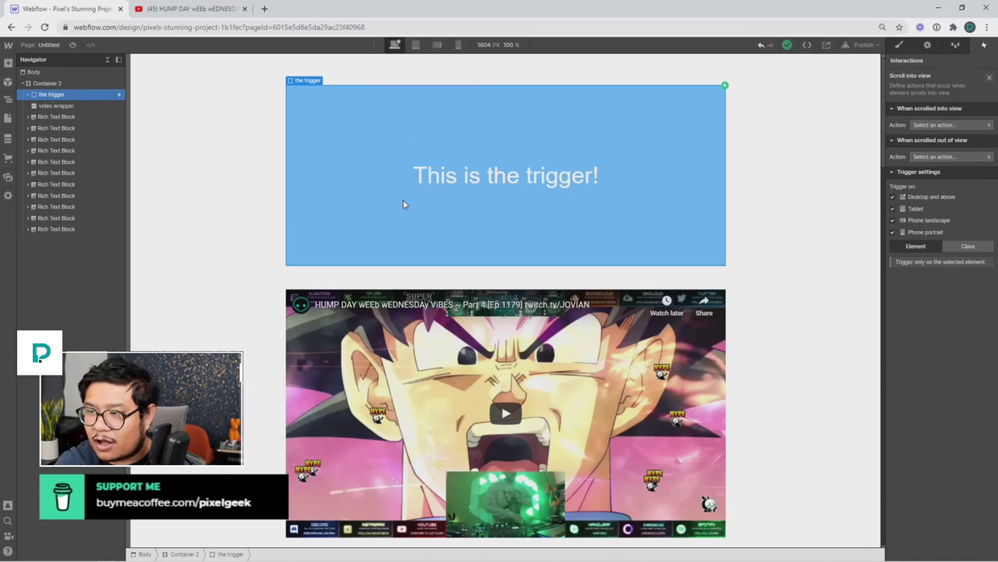
pyautogui.scroll(-3, 390, 207)
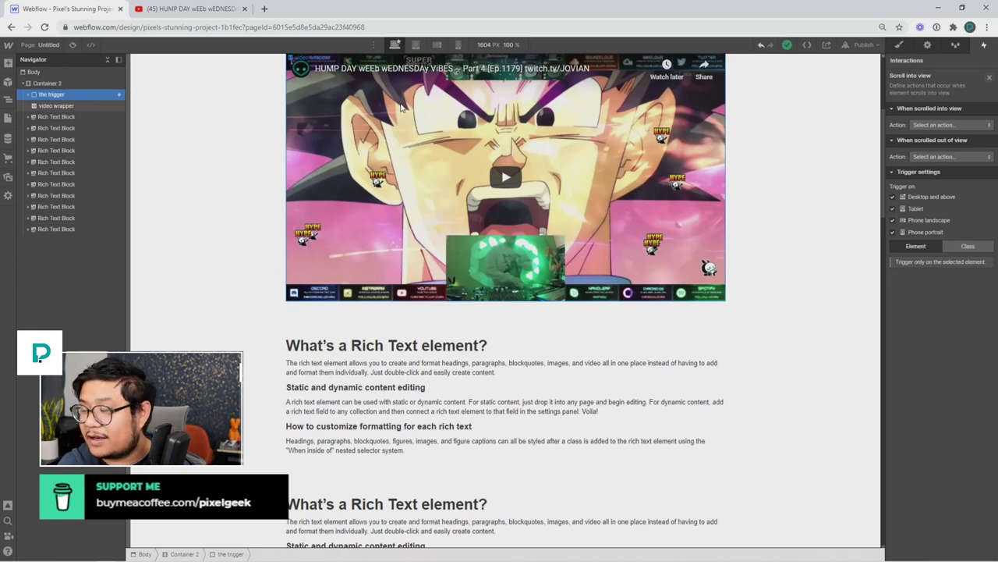
pyautogui.scroll(3, 400, 106)
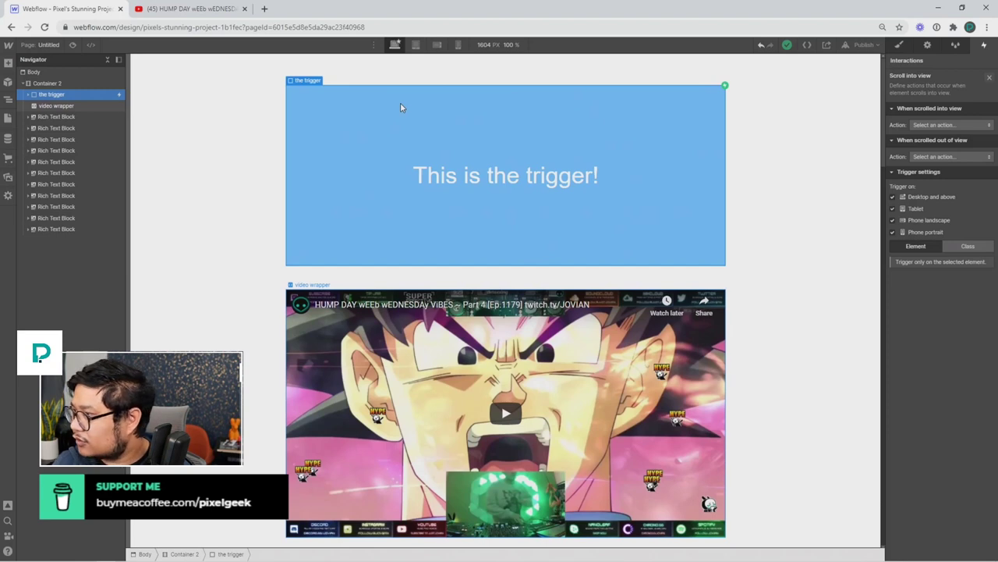
# Set the scrolled-out-of-view action to start an animation and create a new timed animation named "small video".
pyautogui.click(936, 157)
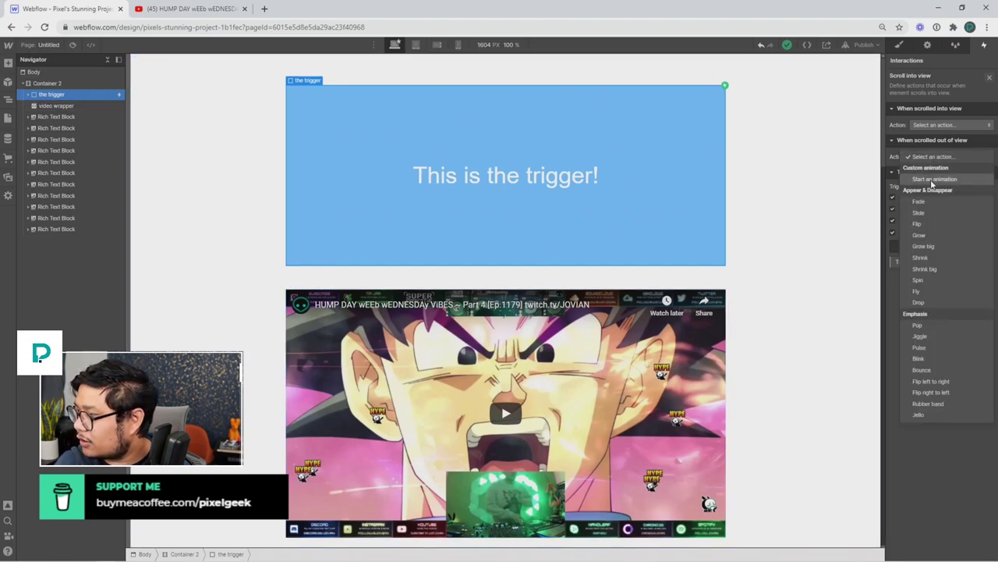
pyautogui.click(934, 180)
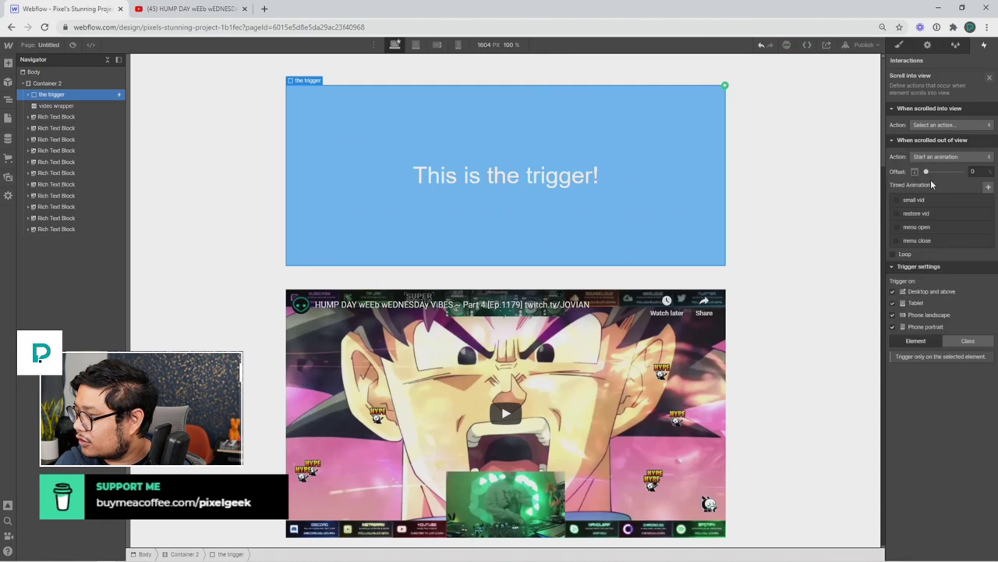
pyautogui.click(989, 188)
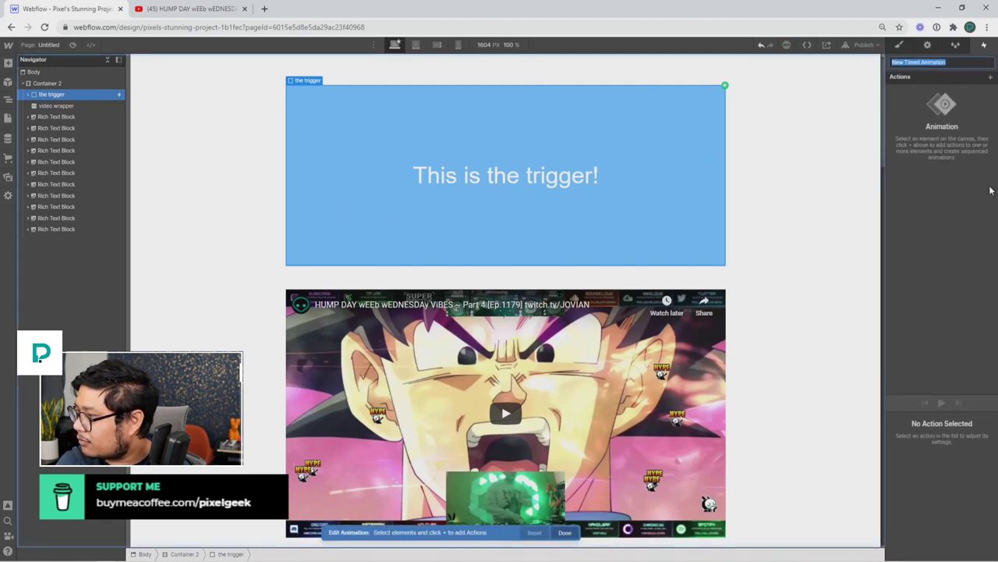
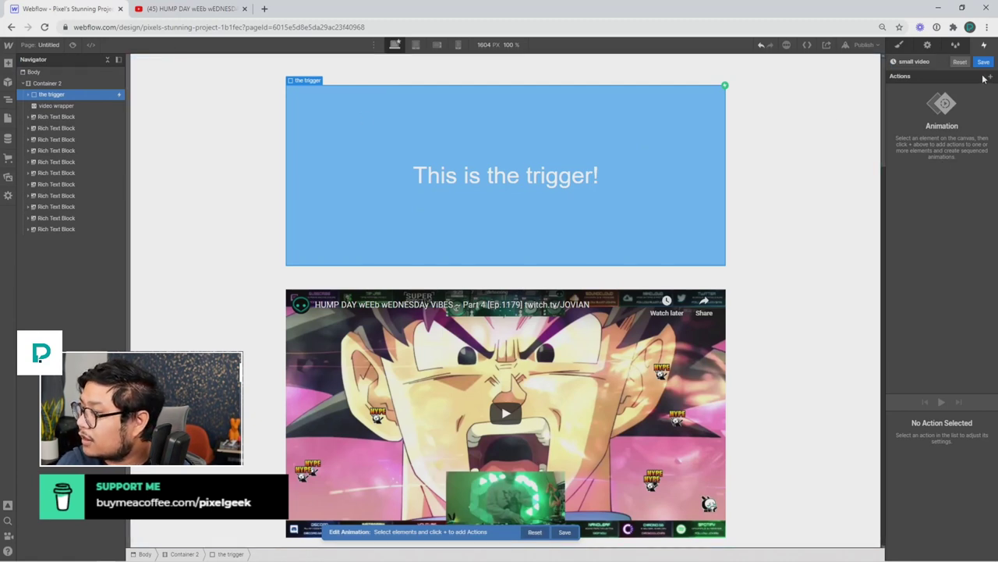
# Add a Size action for the video wrapper, set as initial state with width 940 px and height 530 px.
pyautogui.click(59, 106)
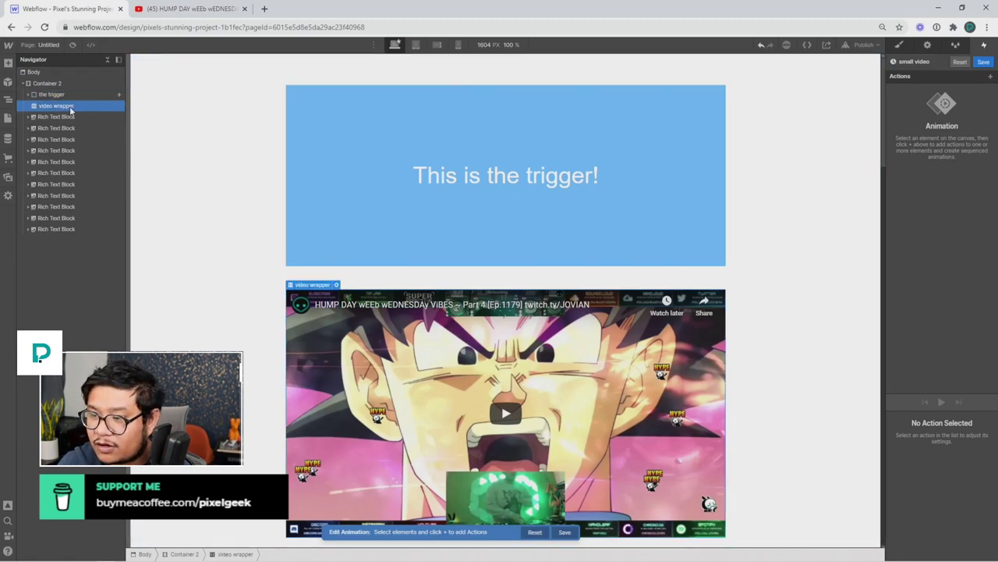
pyautogui.click(990, 76)
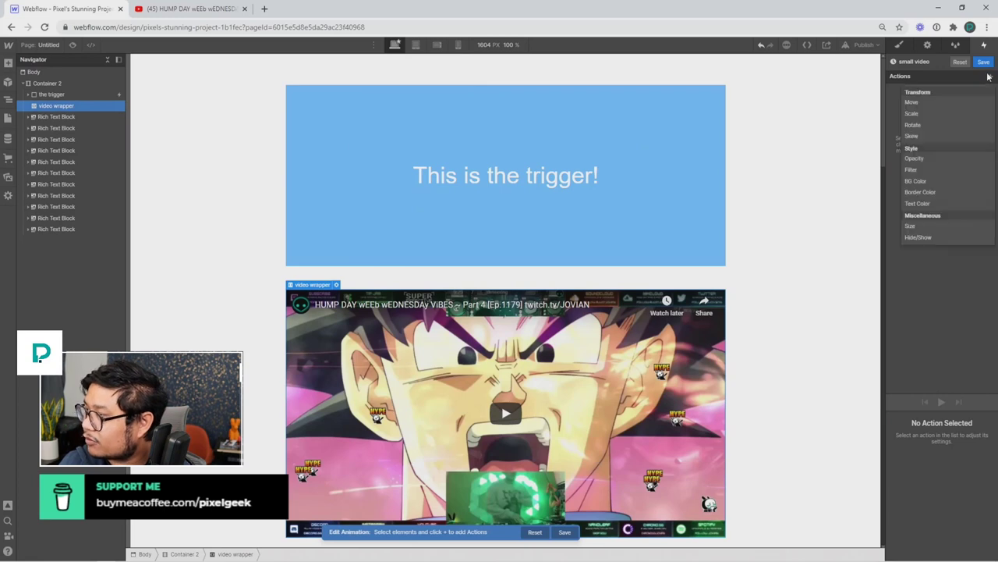
pyautogui.click(921, 228)
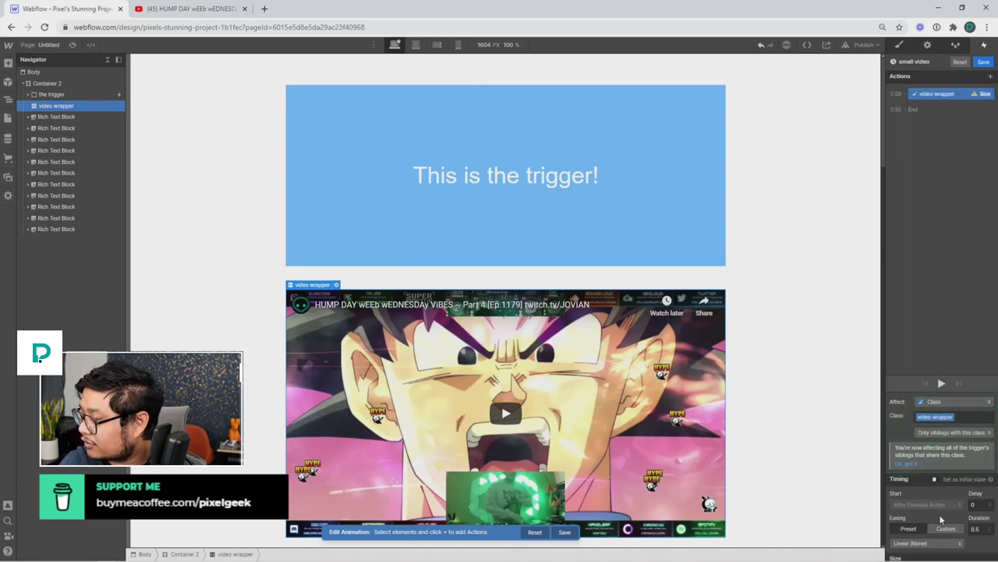
pyautogui.click(958, 478)
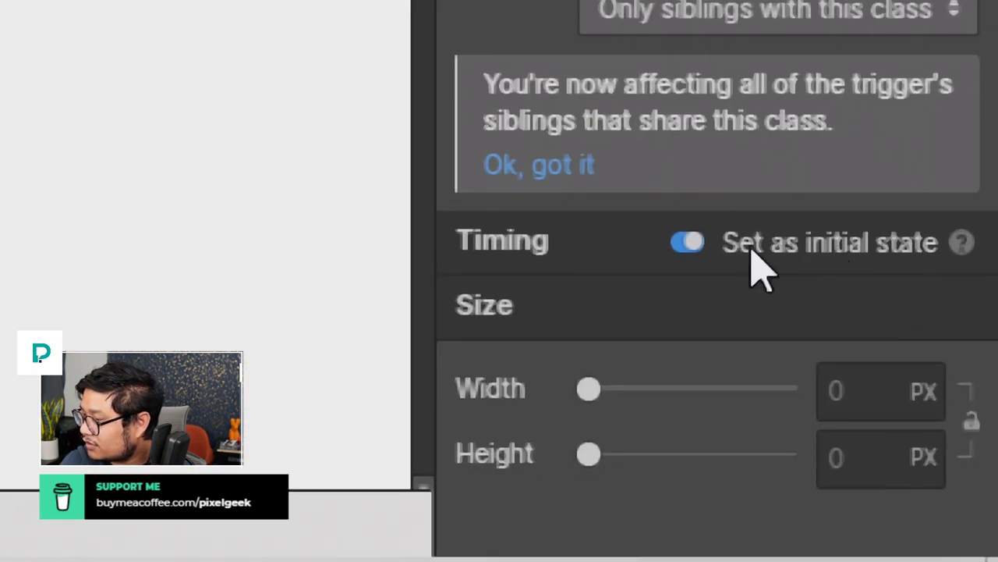
pyautogui.click(876, 401)
pyautogui.write('940')
pyautogui.press('Tab')
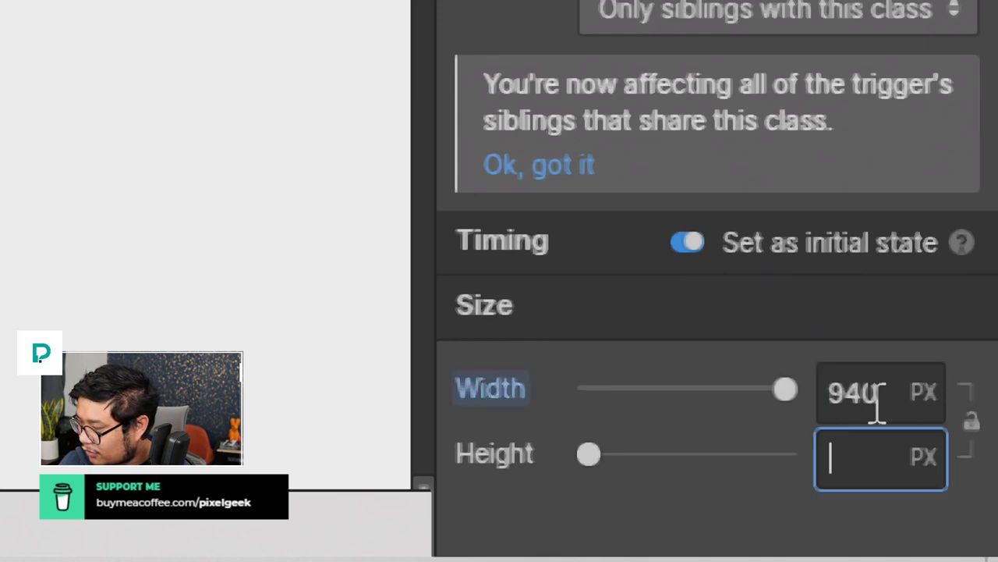
pyautogui.write('530')
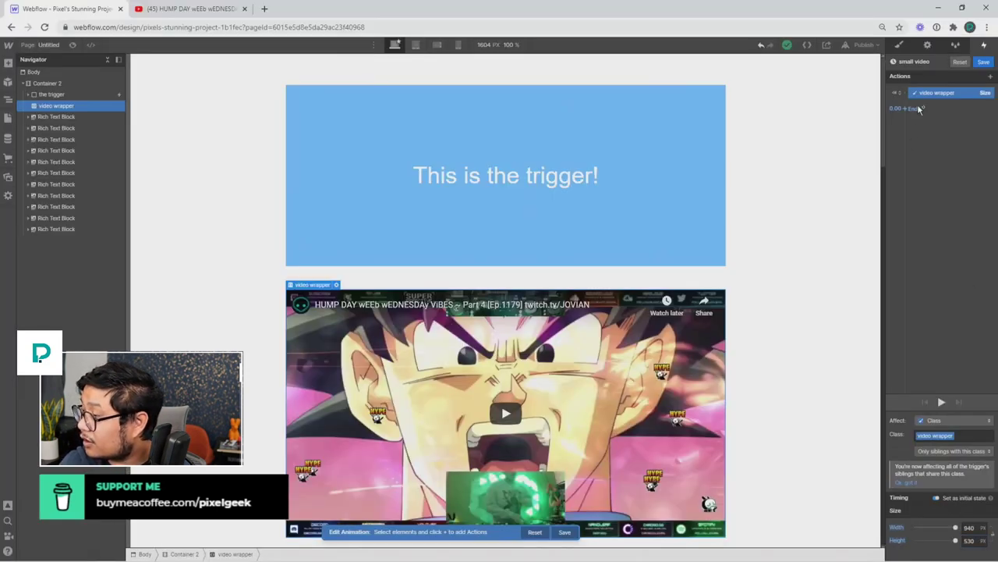
# Add a second video wrapper Size action with Out Quart easing, affecting all elements with this class.
pyautogui.click(917, 107)
pyautogui.click(911, 260)
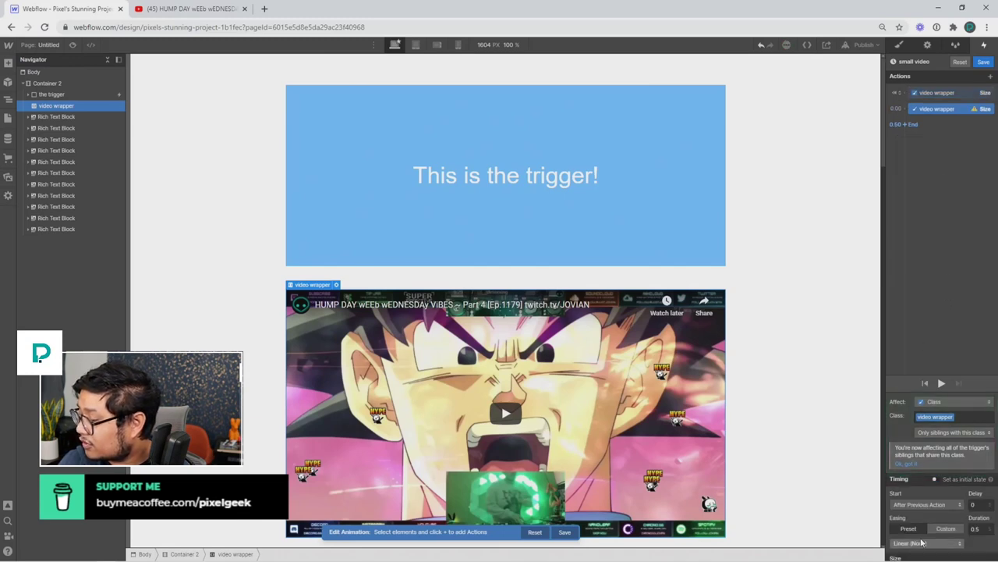
pyautogui.click(919, 543)
pyautogui.click(935, 285)
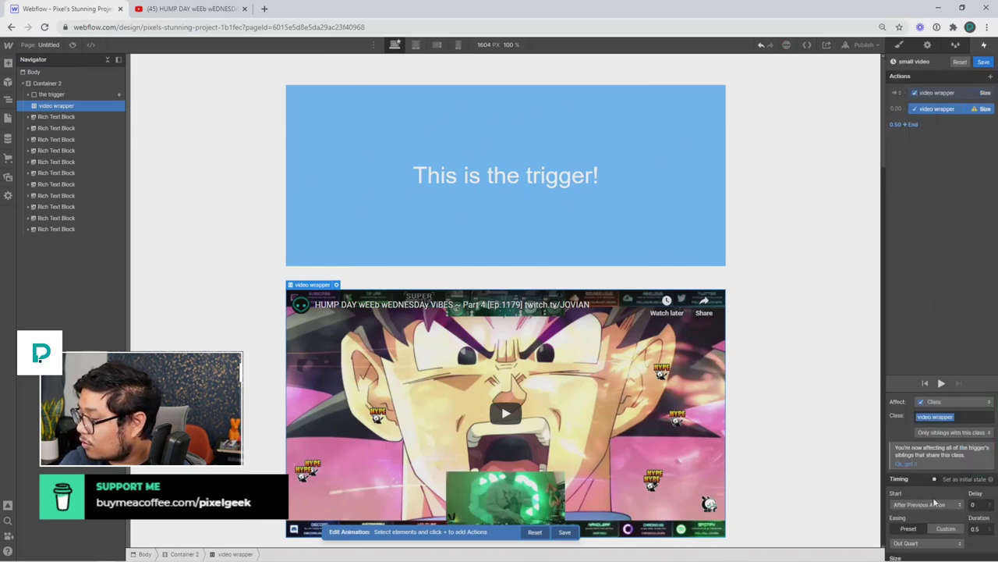
pyautogui.scroll(1, 953, 452)
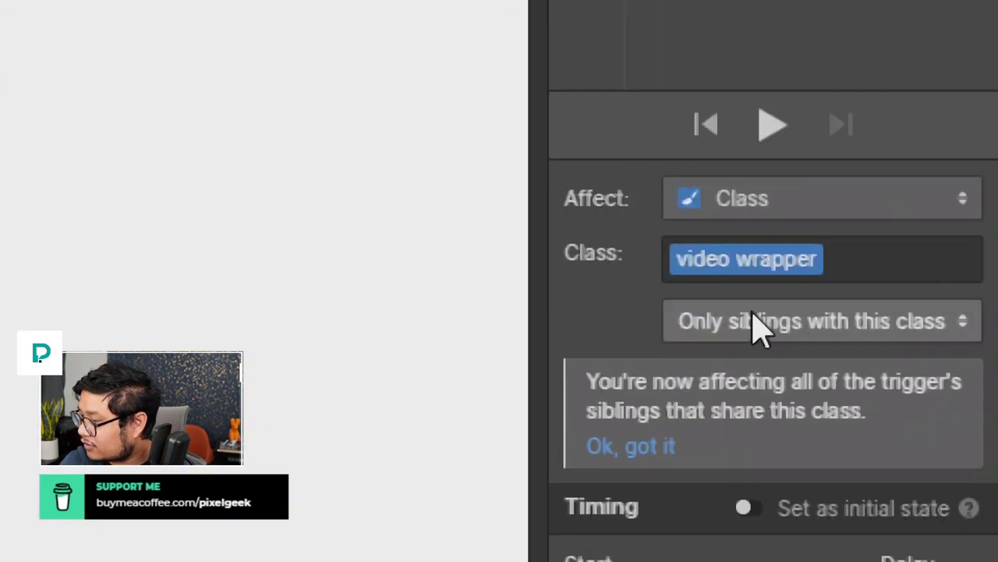
pyautogui.click(908, 429)
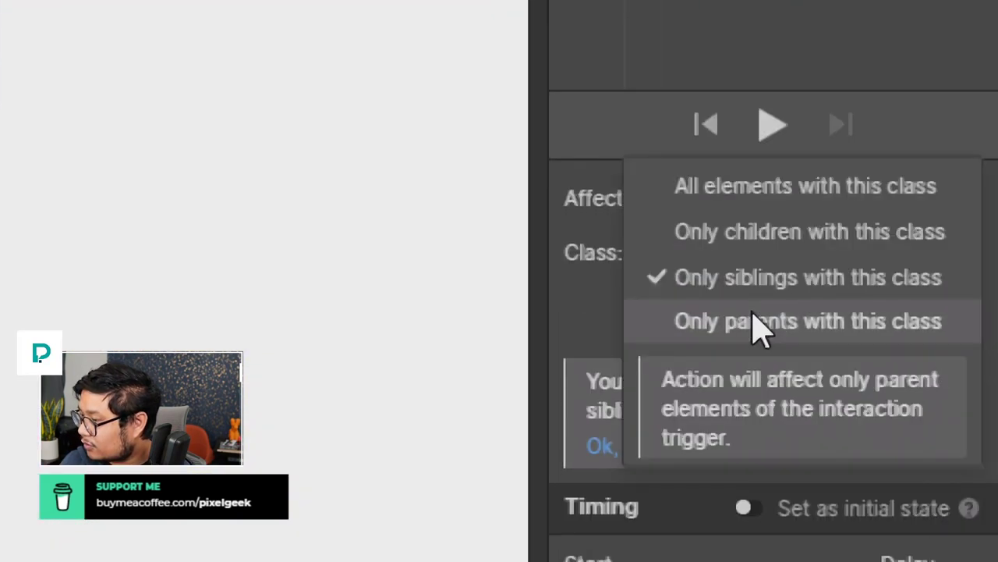
pyautogui.click(766, 182)
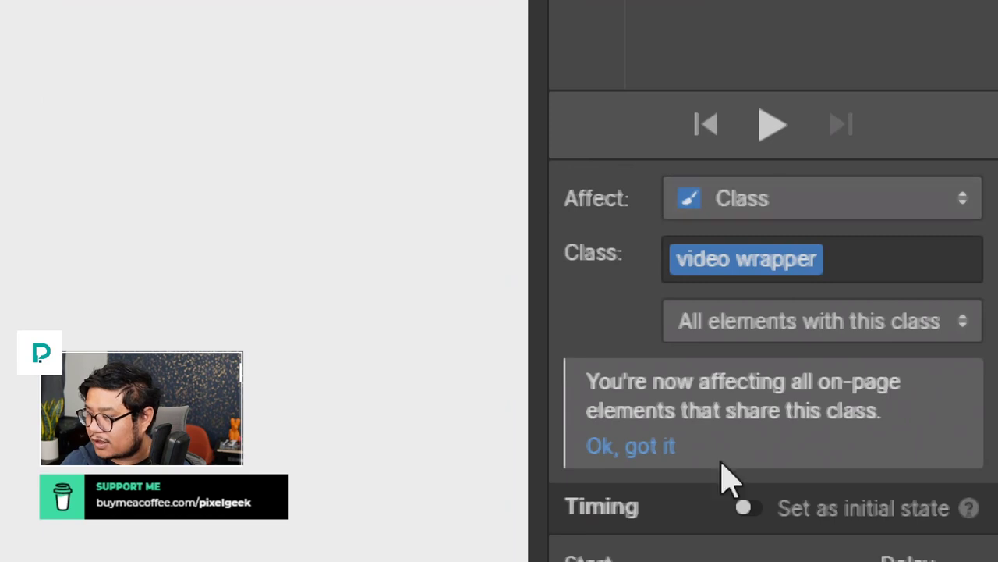
# Set the second Size action to a width of 420 px and a height of 240 px.
pyautogui.scroll(-3, 725, 468)
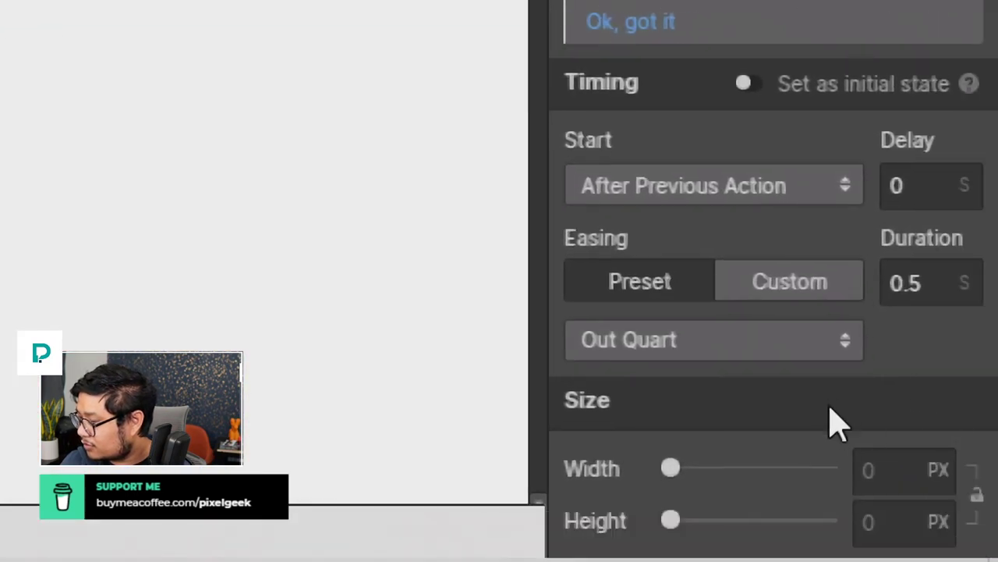
pyautogui.click(874, 476)
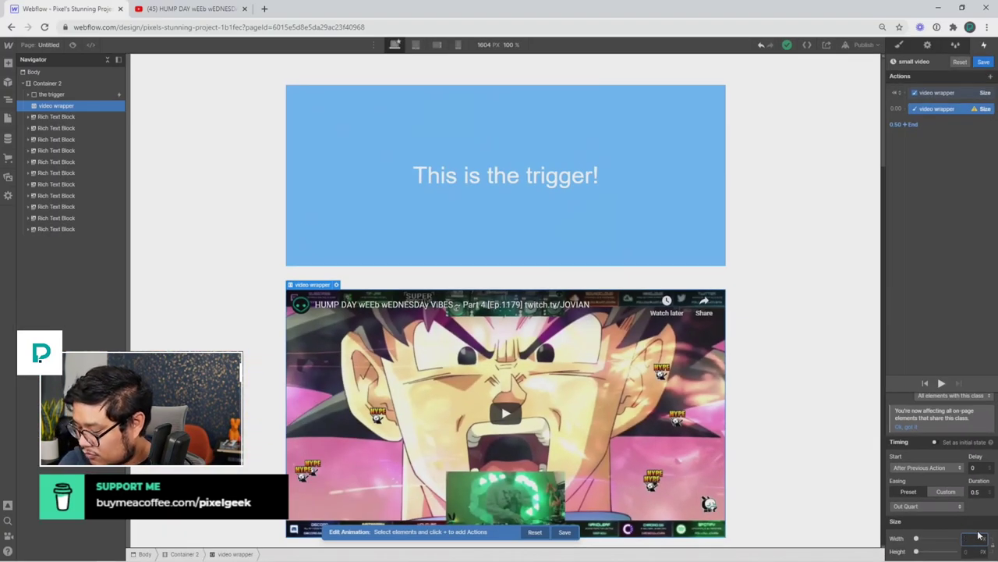
pyautogui.write('300')
pyautogui.press('Tab')
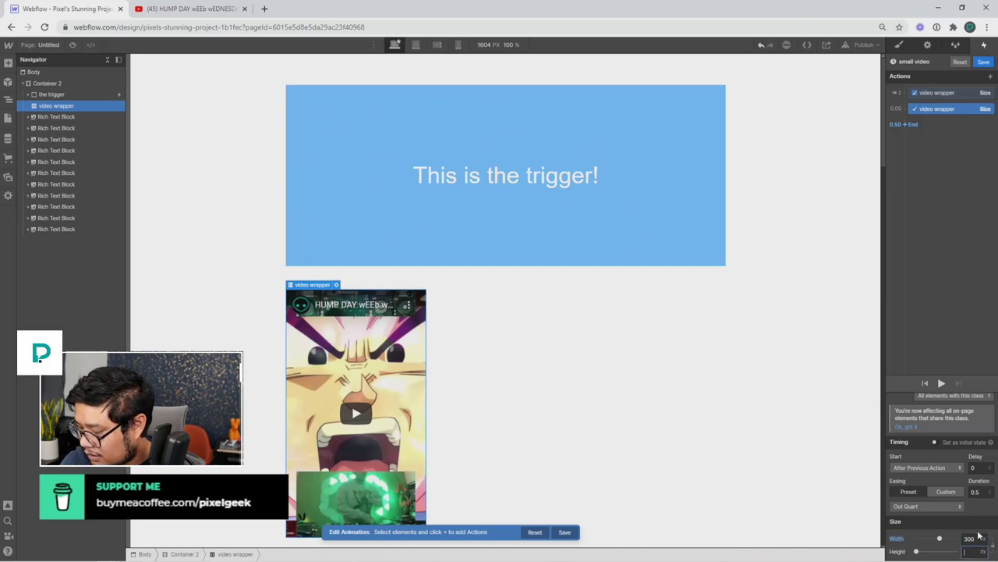
pyautogui.write('250')
pyautogui.press('Return')
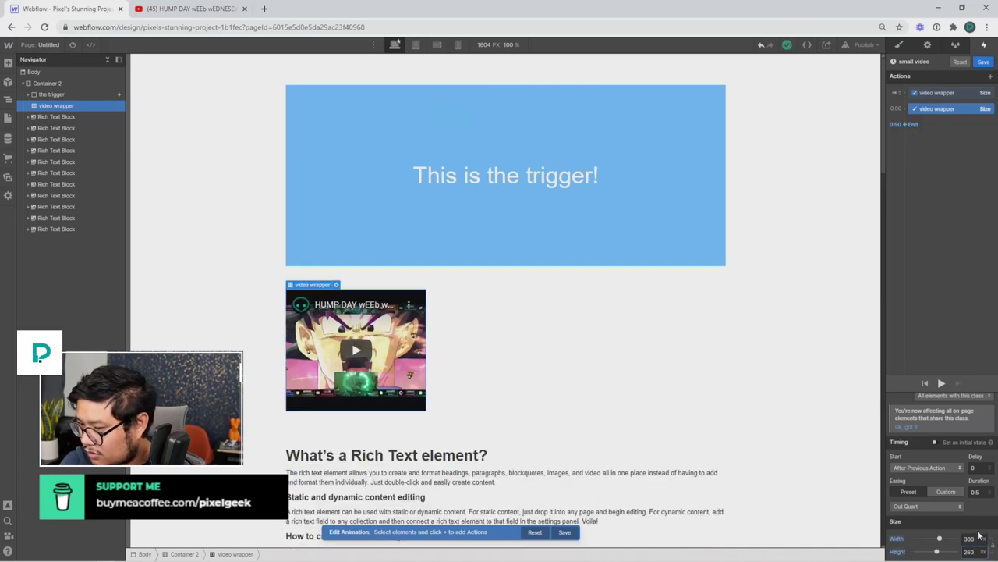
pyautogui.click(979, 534)
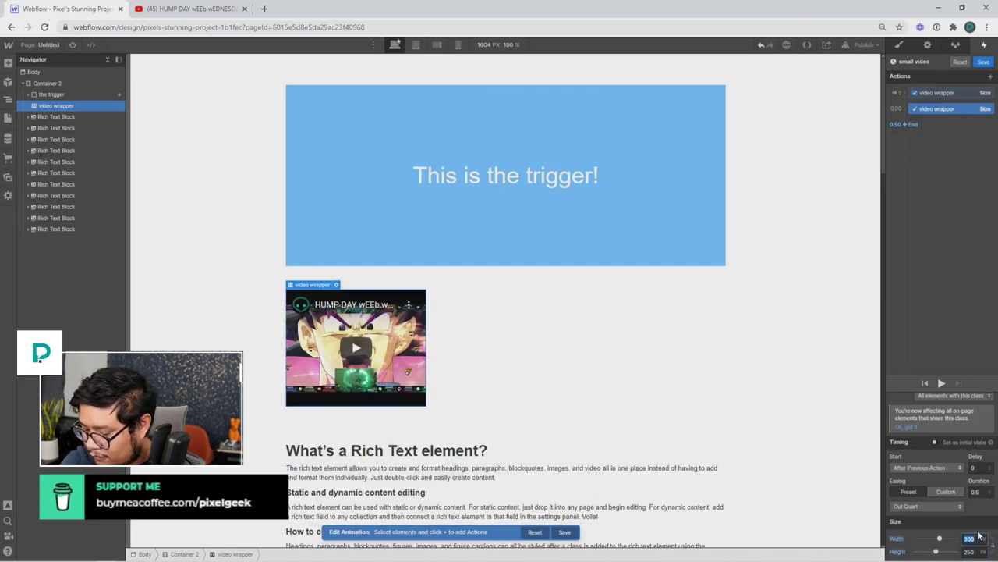
pyautogui.write('420')
pyautogui.press('Return')
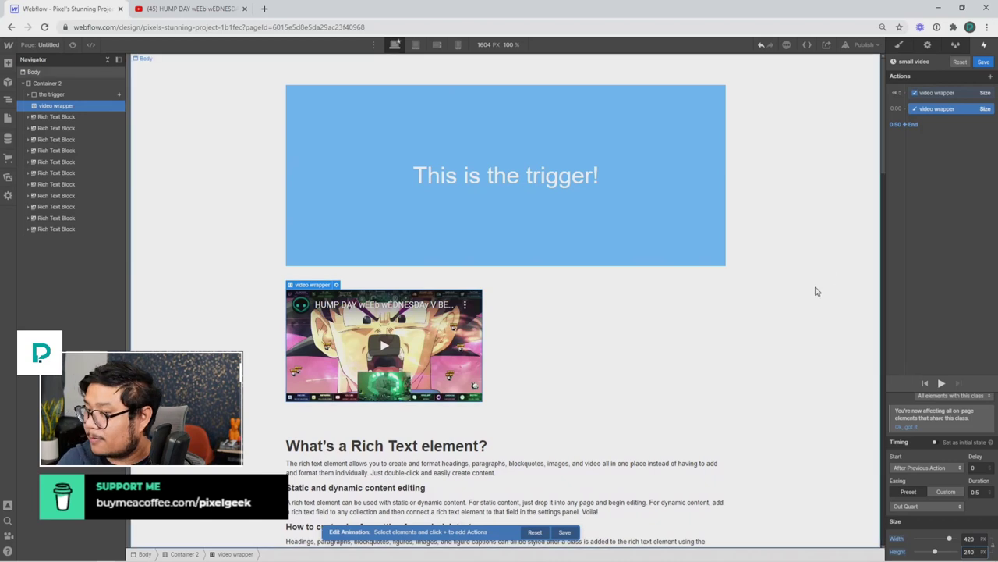
# Add a Move action to the video wrapper's initial state with offsets of 0 VW horizontally and 0 VH vertically.
pyautogui.click(906, 92)
pyautogui.click(902, 122)
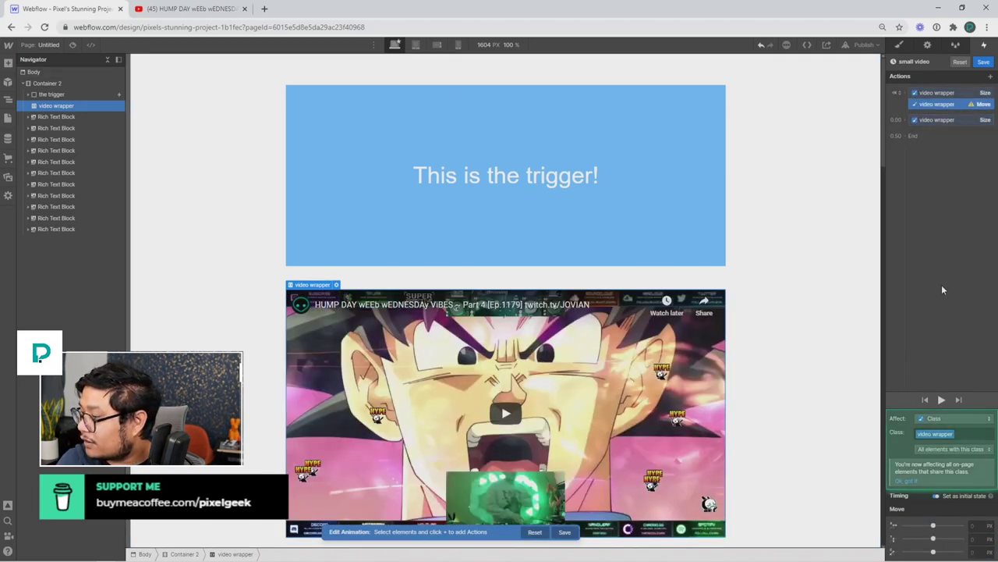
pyautogui.click(981, 526)
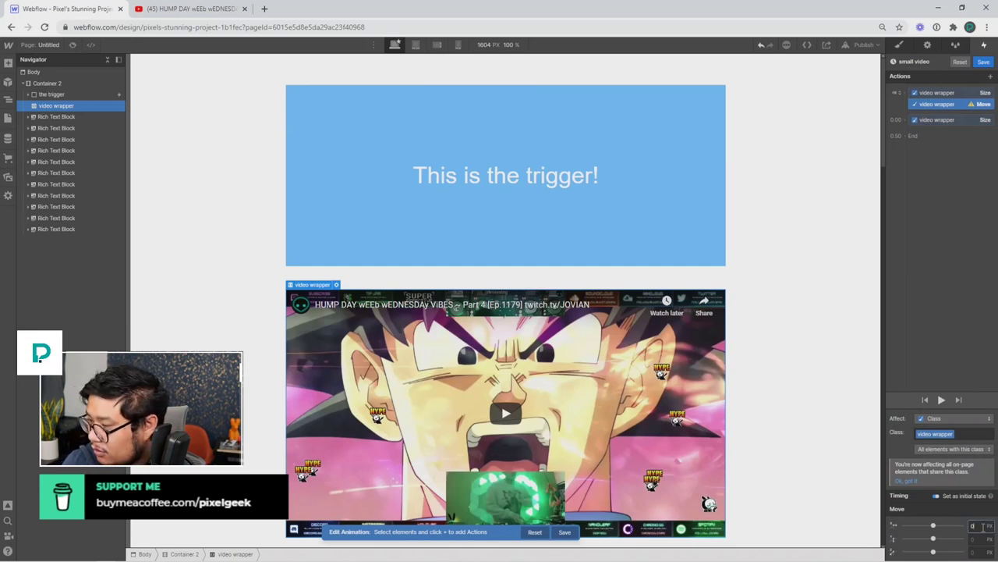
pyautogui.write('0')
pyautogui.press('Tab')
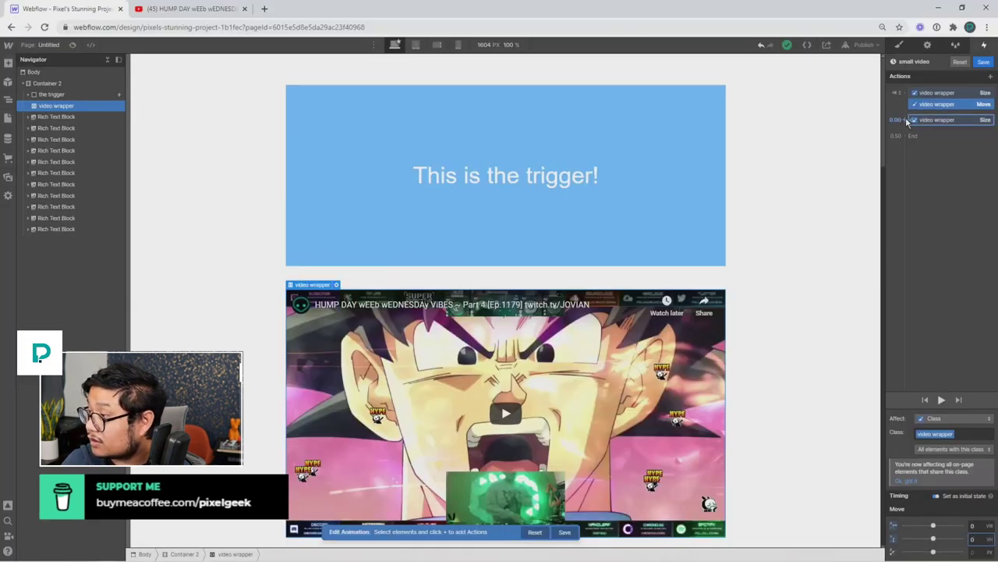
# Add a Move action alongside the second Size action and set its horizontal offset to 51 VW.
pyautogui.click(906, 118)
pyautogui.click(912, 147)
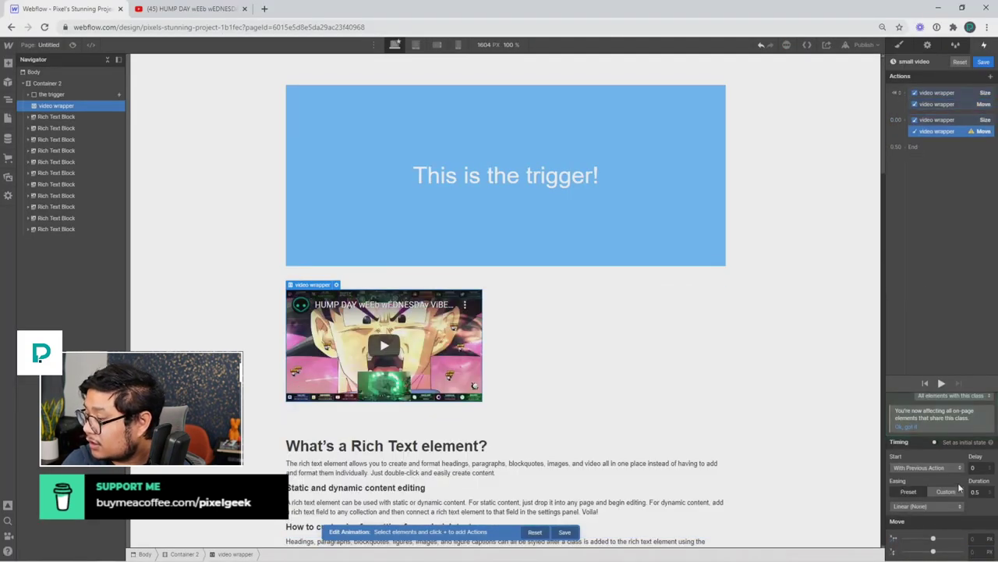
pyautogui.click(972, 538)
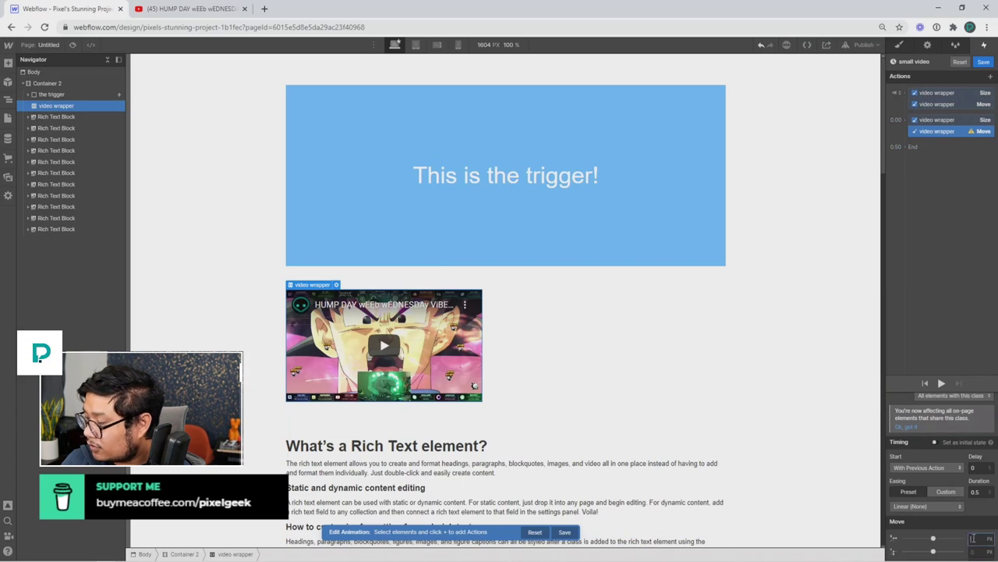
pyautogui.write('50vw')
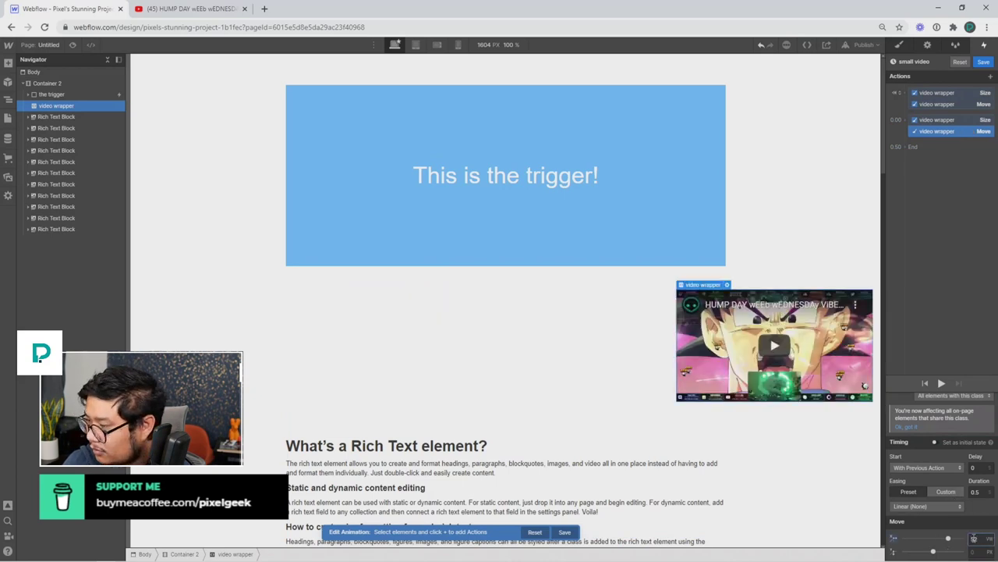
pyautogui.press('Down')
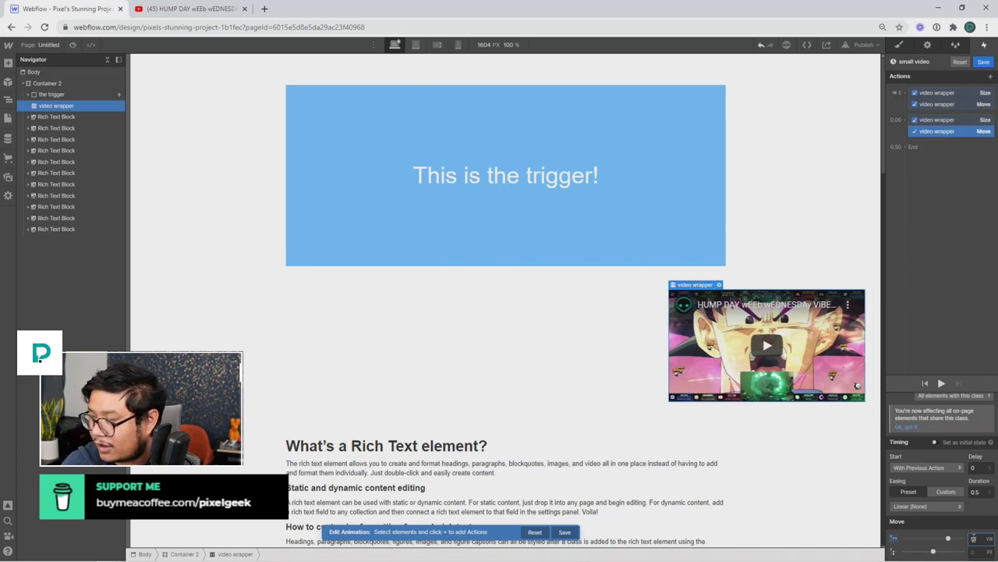
pyautogui.press('Tab')
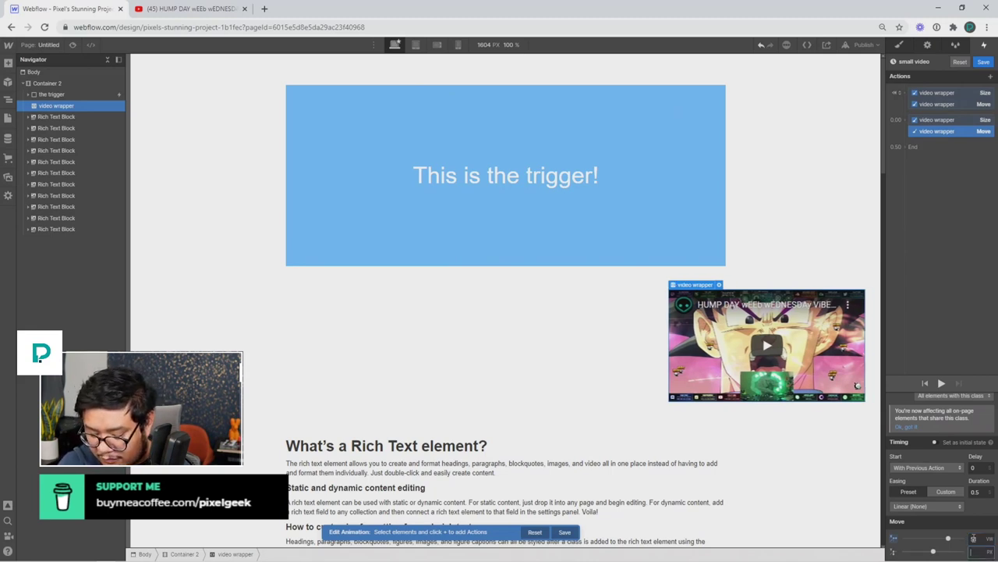
# Set the second Move action's vertical offset to 27 VH.
pyautogui.write('54')
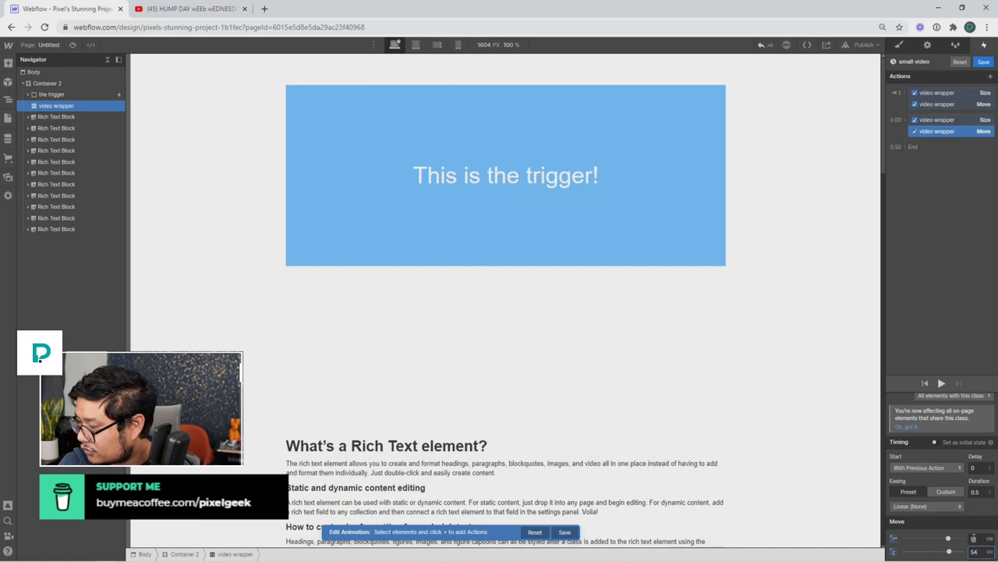
pyautogui.press('BackSpace')
pyautogui.press('BackSpace')
pyautogui.write('27')
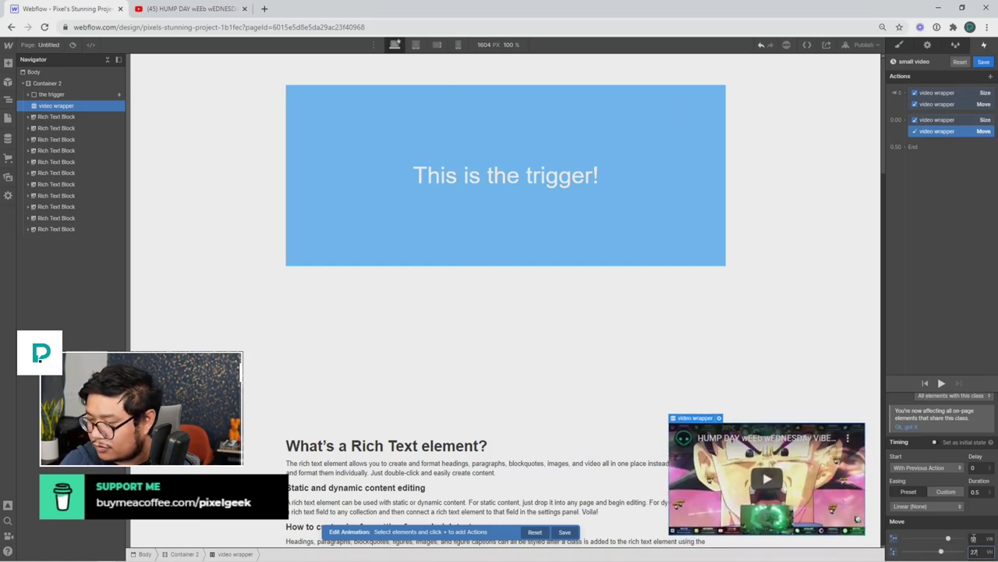
pyautogui.press('Down')
pyautogui.press('Up')
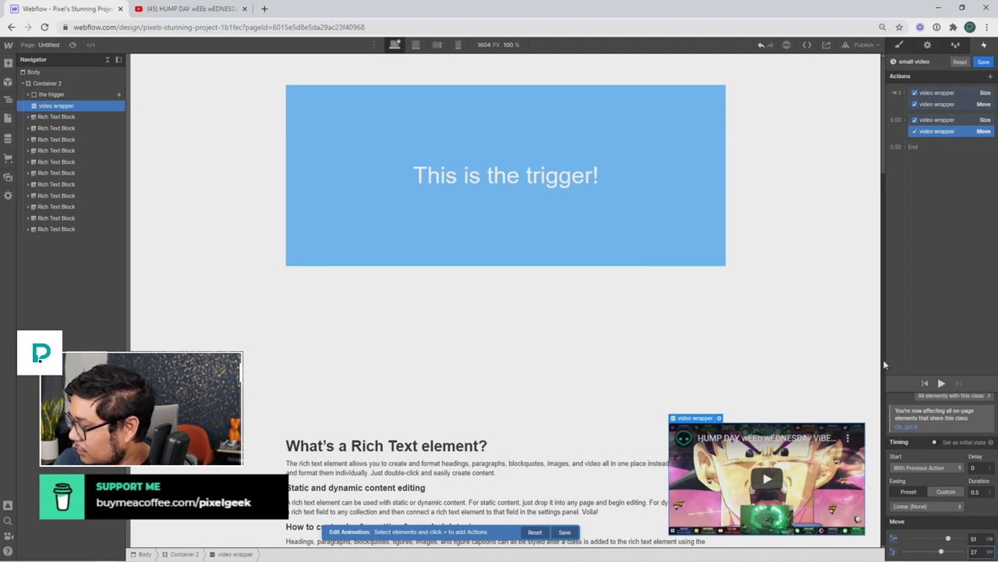
# Save the "small video" animation and preview it.
pyautogui.click(984, 62)
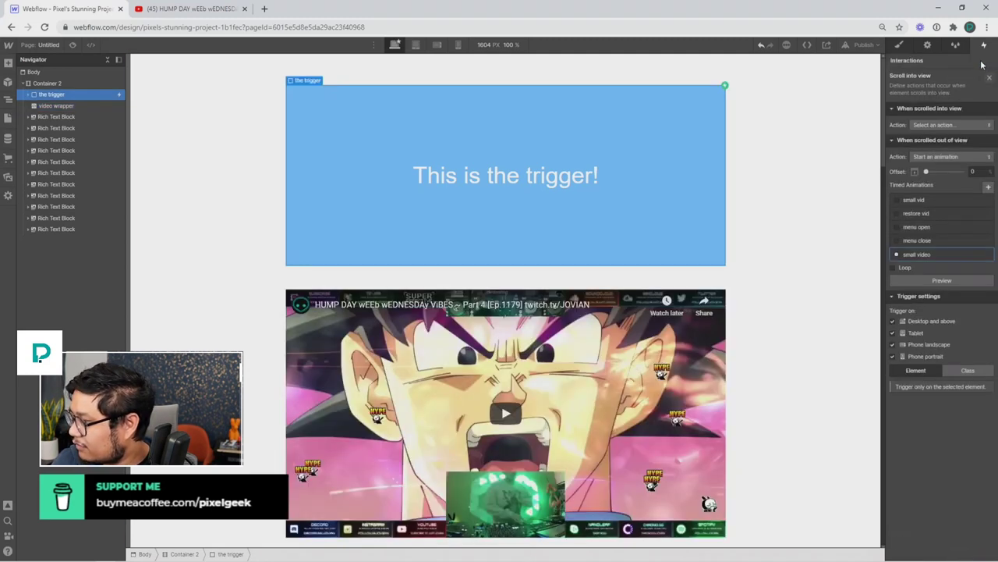
pyautogui.click(926, 279)
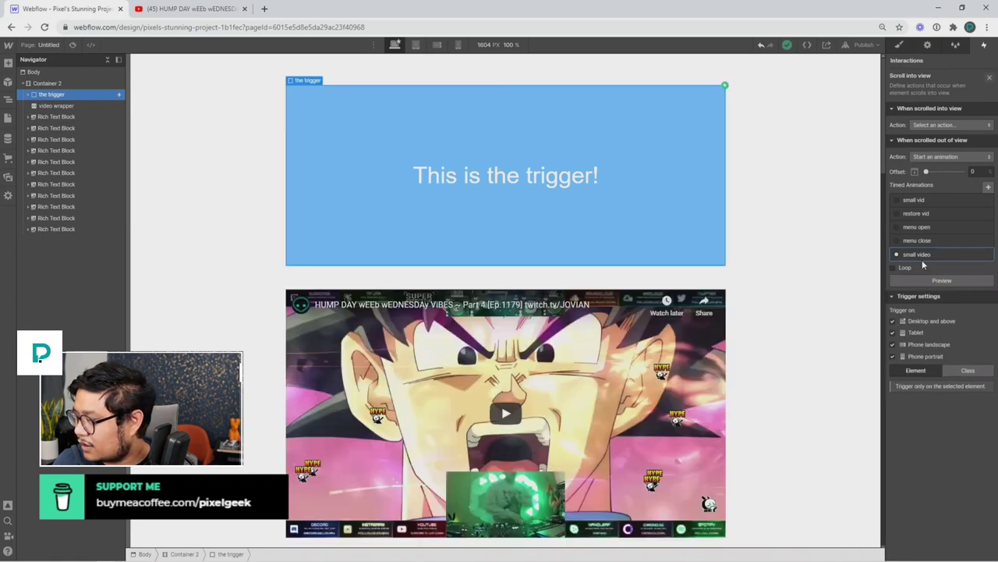
pyautogui.click(929, 279)
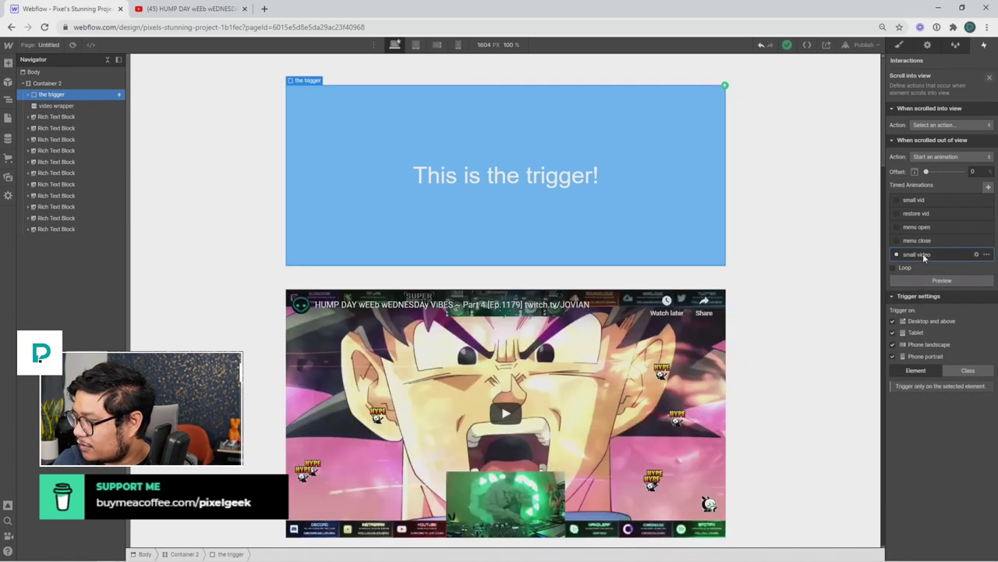
# Set the easing of the second Move action in the "small video" animation to Out Quart.
pyautogui.click(923, 254)
pyautogui.click(941, 131)
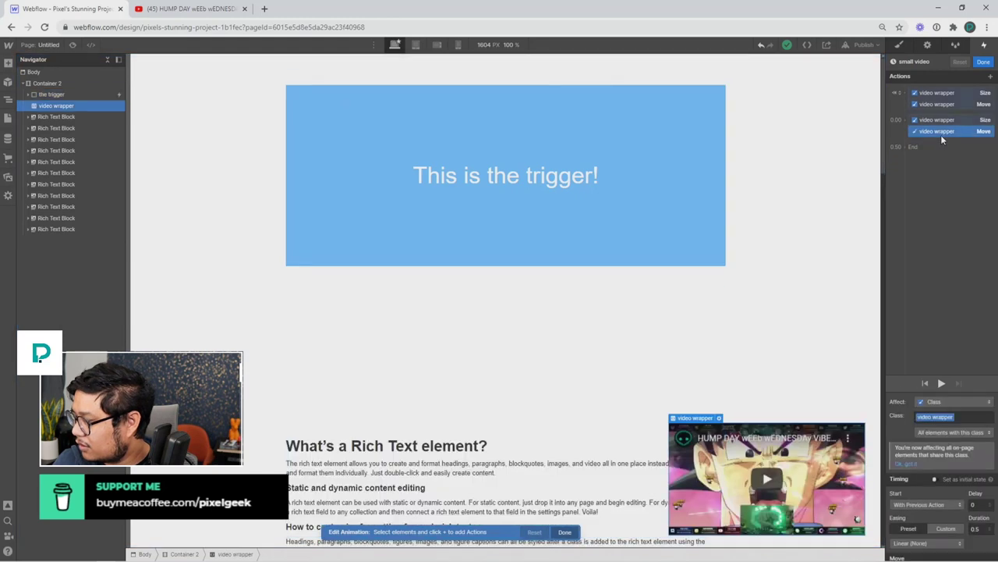
pyautogui.click(927, 543)
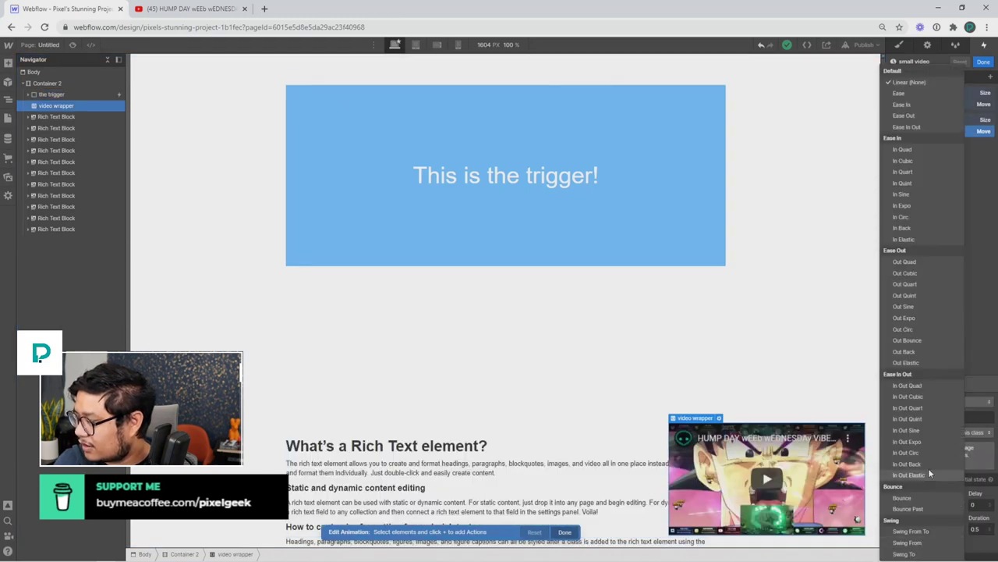
pyautogui.click(922, 294)
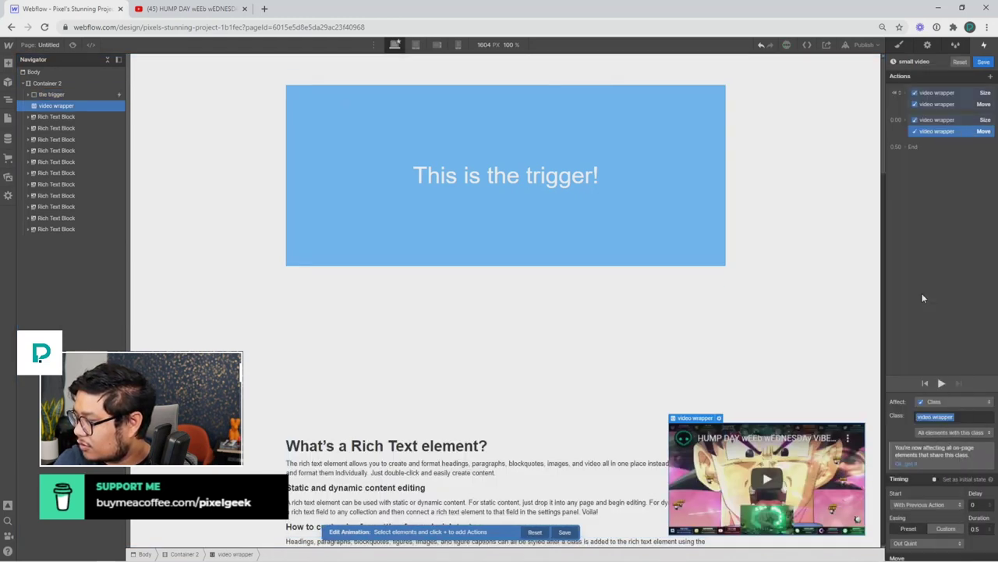
pyautogui.click(922, 543)
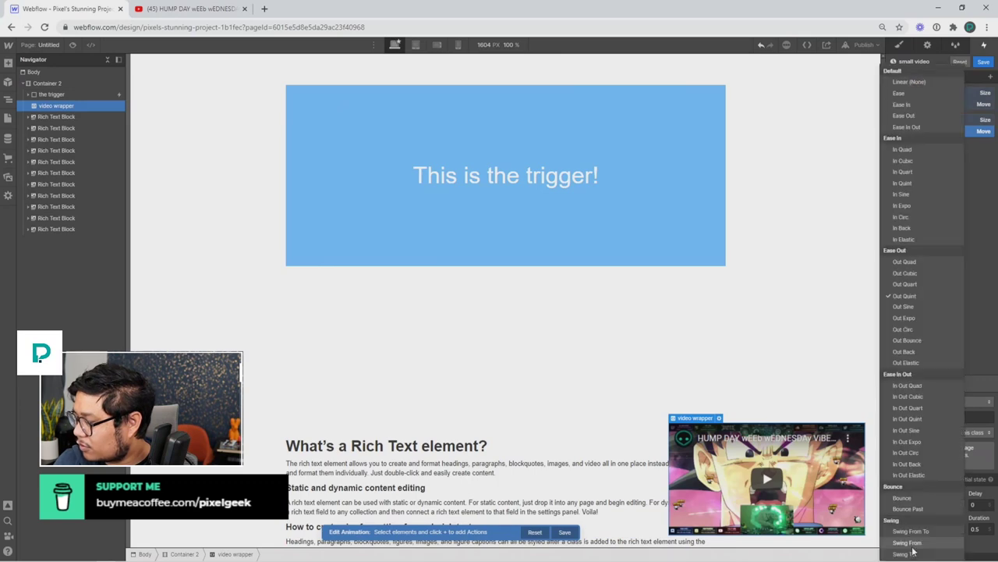
pyautogui.click(920, 282)
# Play the "small video" animation to check its motion and save it.
pyautogui.click(943, 384)
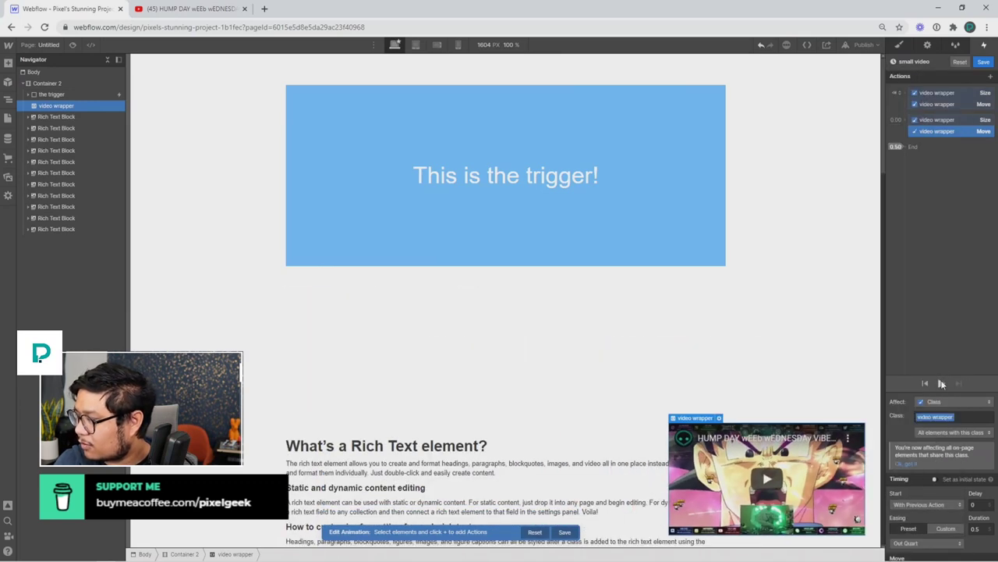
pyautogui.click(943, 384)
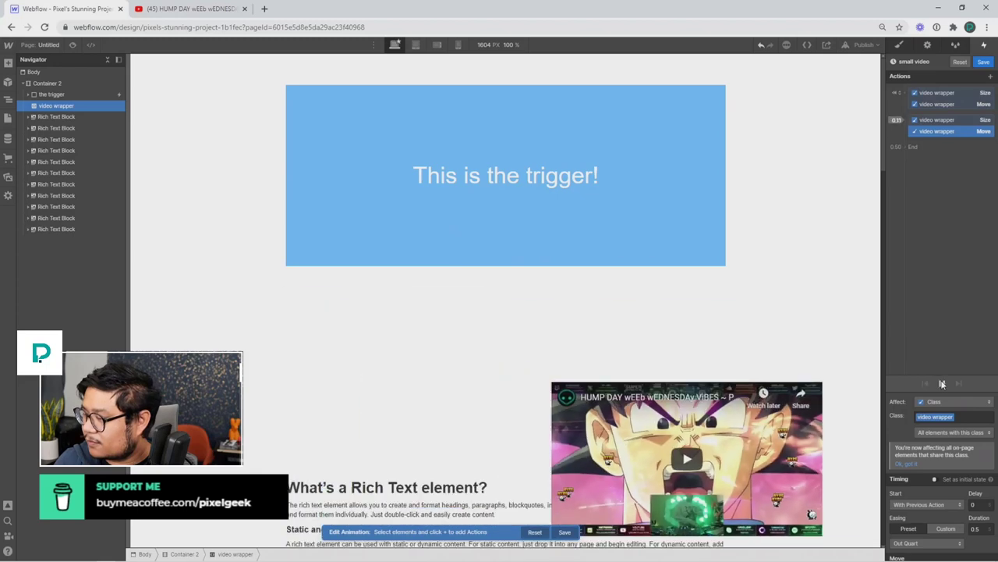
pyautogui.click(984, 62)
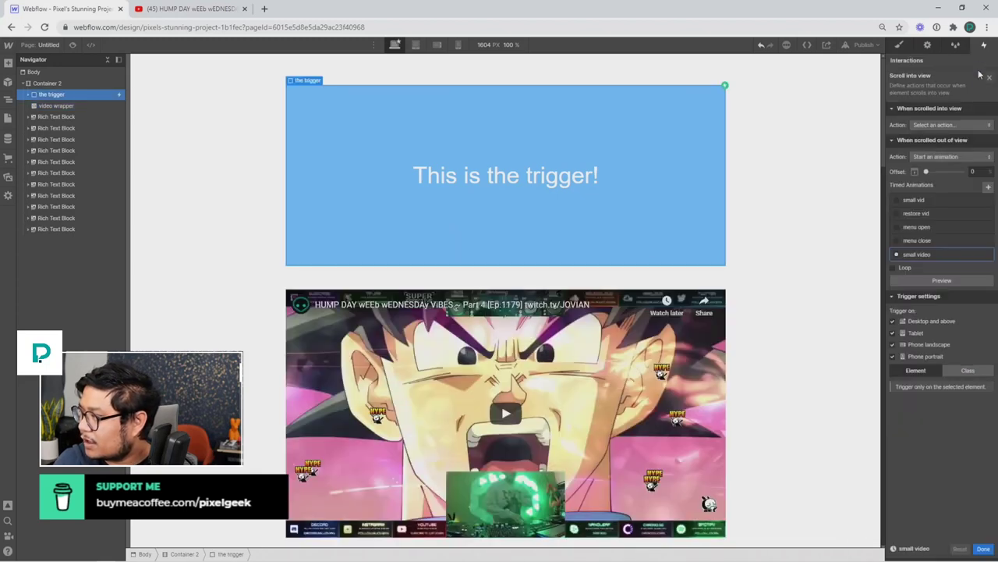
# Make the trigger start an animation when scrolled into view, and duplicate the "small video" animation.
pyautogui.click(925, 126)
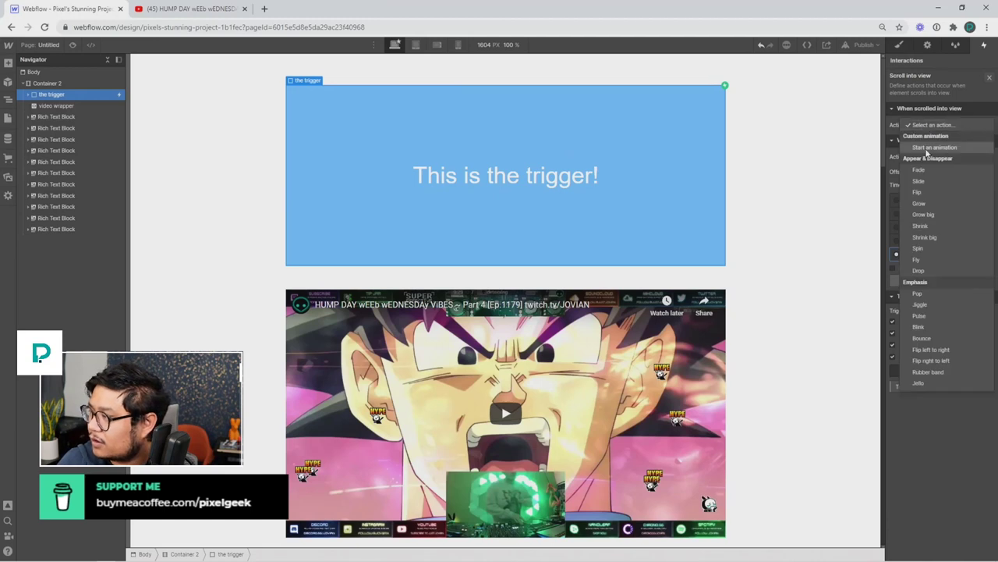
pyautogui.click(926, 143)
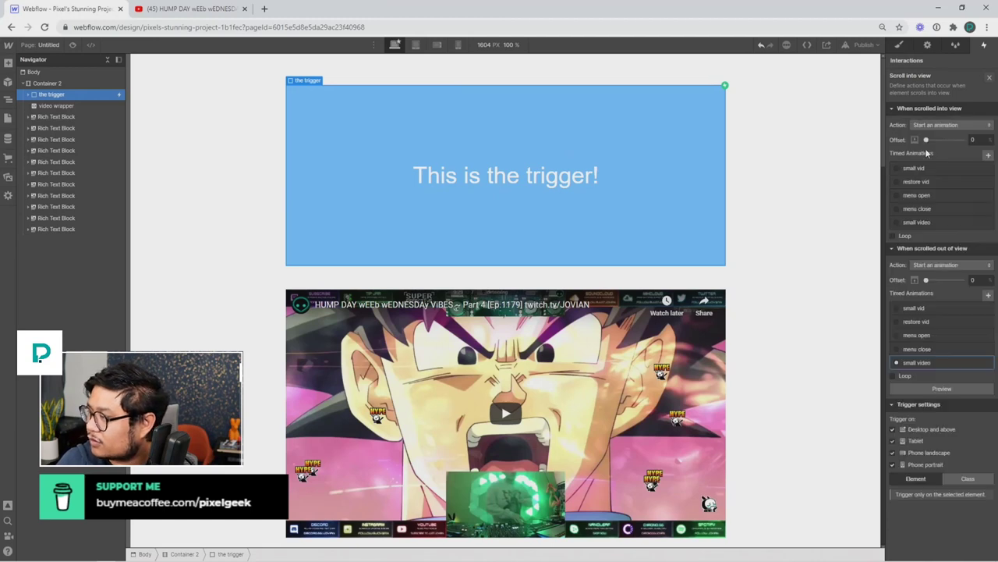
pyautogui.click(987, 363)
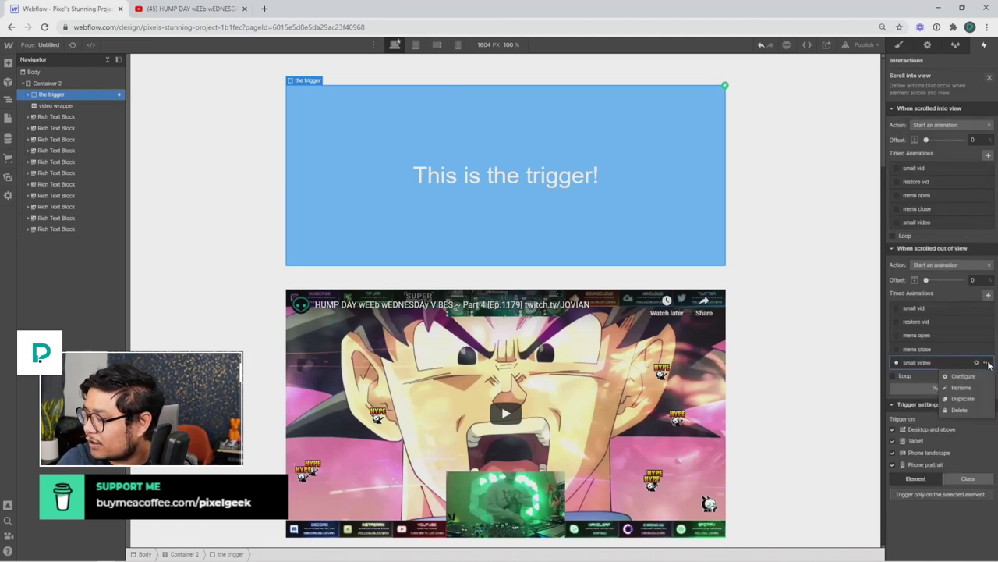
pyautogui.click(972, 399)
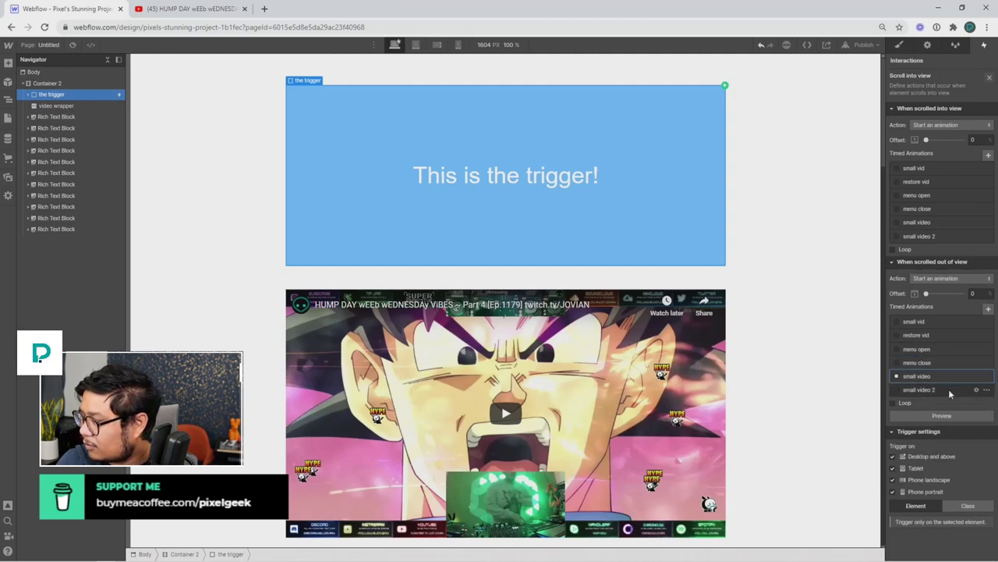
# Open the duplicated animation "small video 2" and rename it "restore video".
pyautogui.click(933, 390)
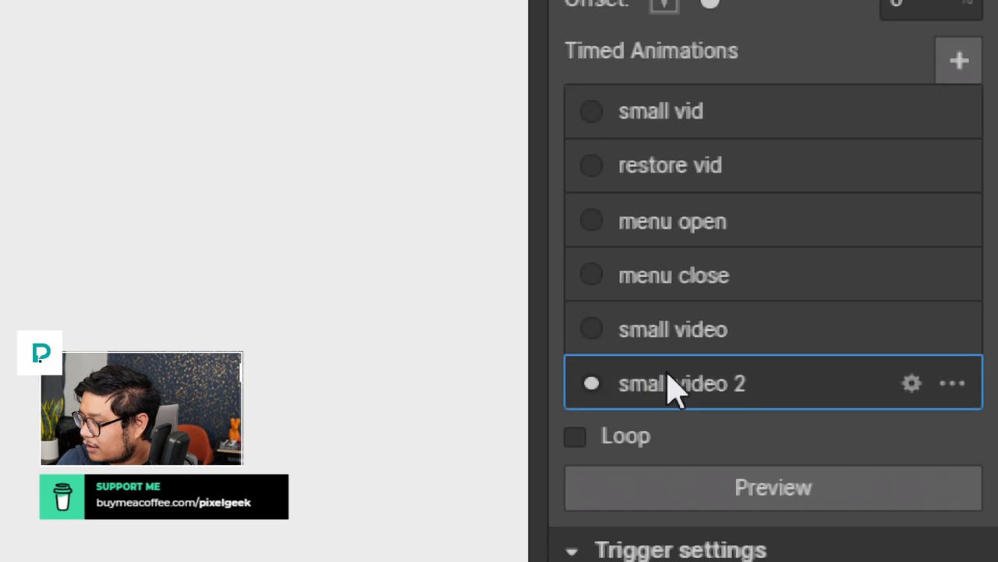
pyautogui.click(668, 373)
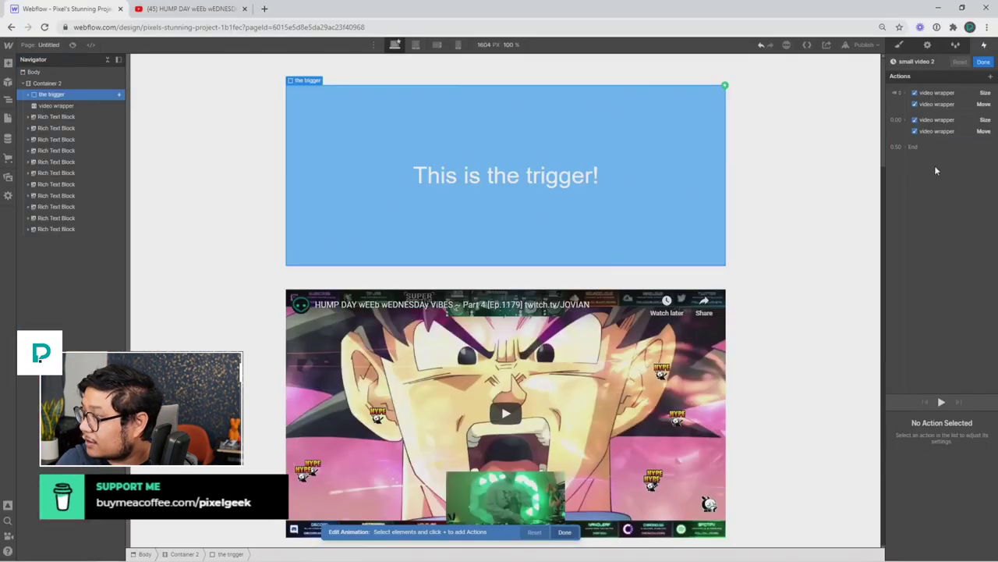
pyautogui.click(922, 61)
pyautogui.write('m')
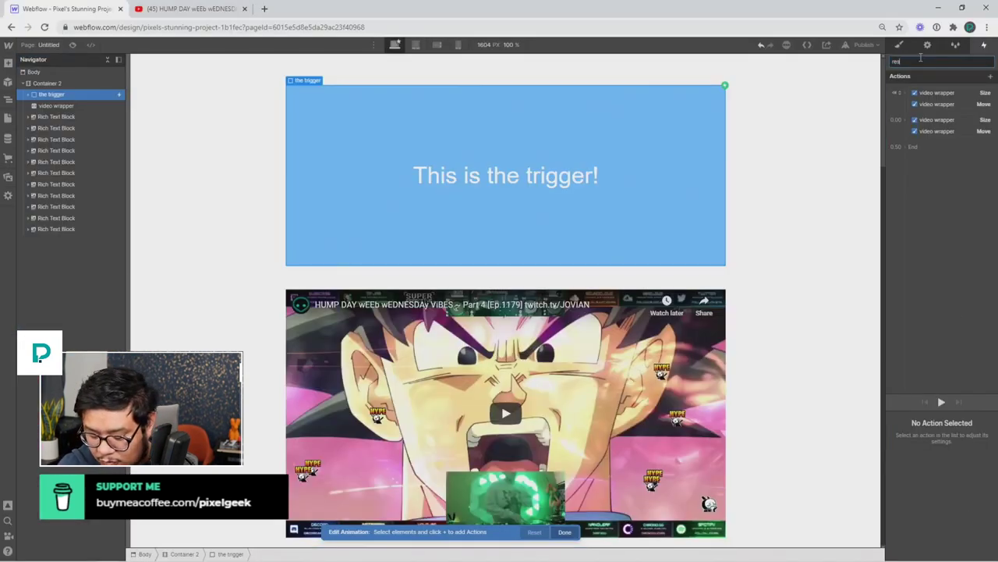
pyautogui.write('estore video')
pyautogui.press('Return')
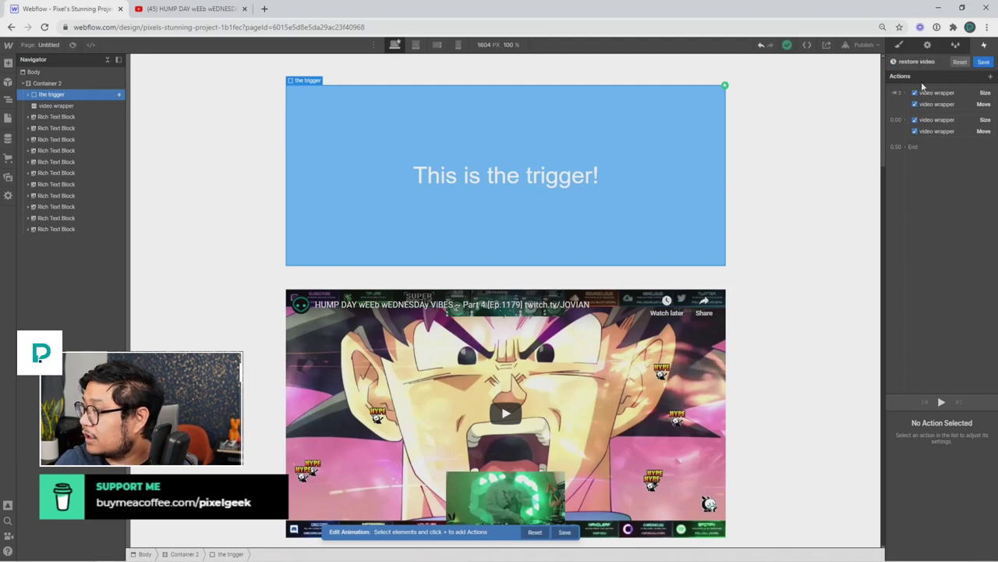
# Delete the second Size and Move actions from "restore video" and turn off the initial state setting on the remaining two.
pyautogui.click(926, 129)
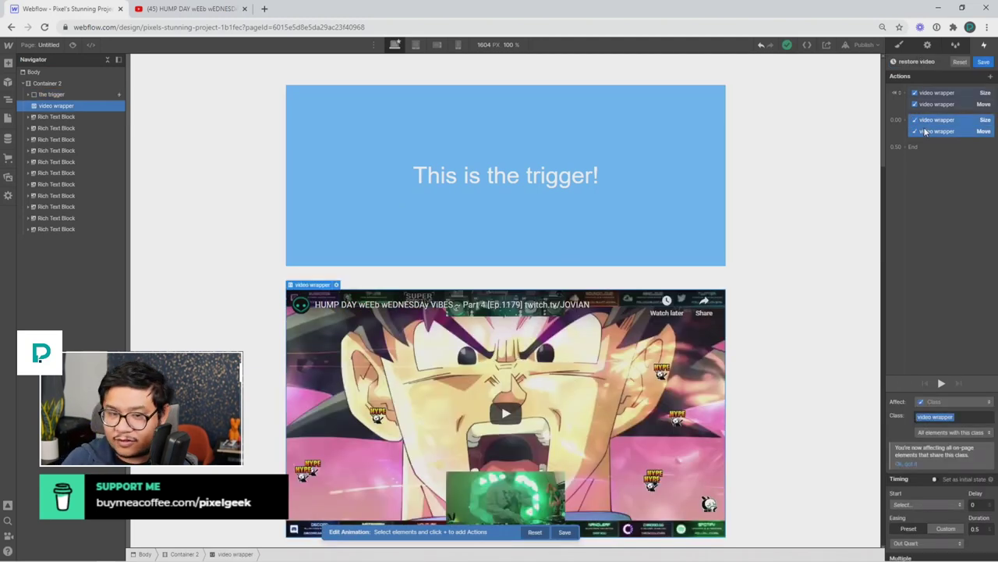
pyautogui.press('Delete')
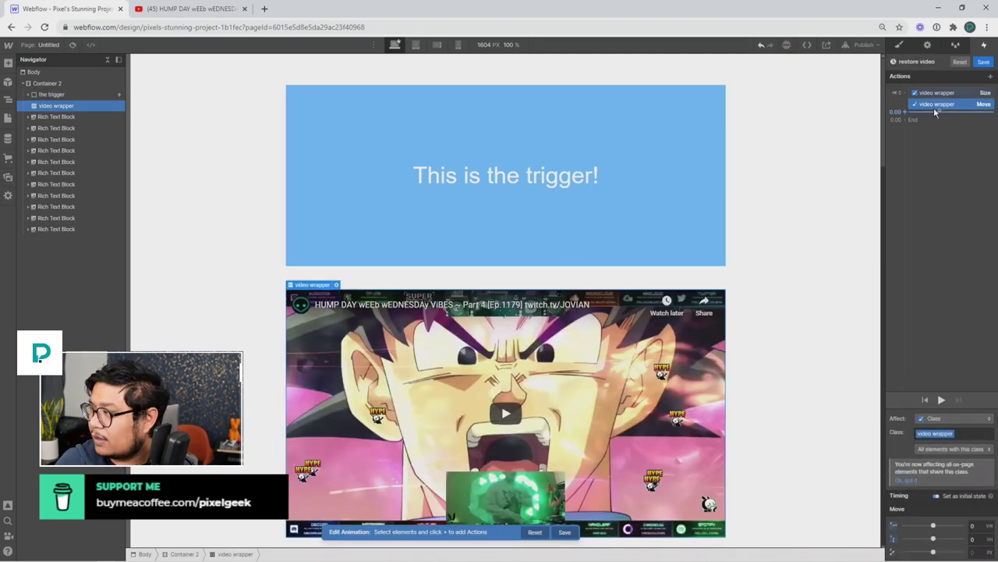
pyautogui.keyDown('shift'); pyautogui.click(940, 93); pyautogui.keyUp('shift')
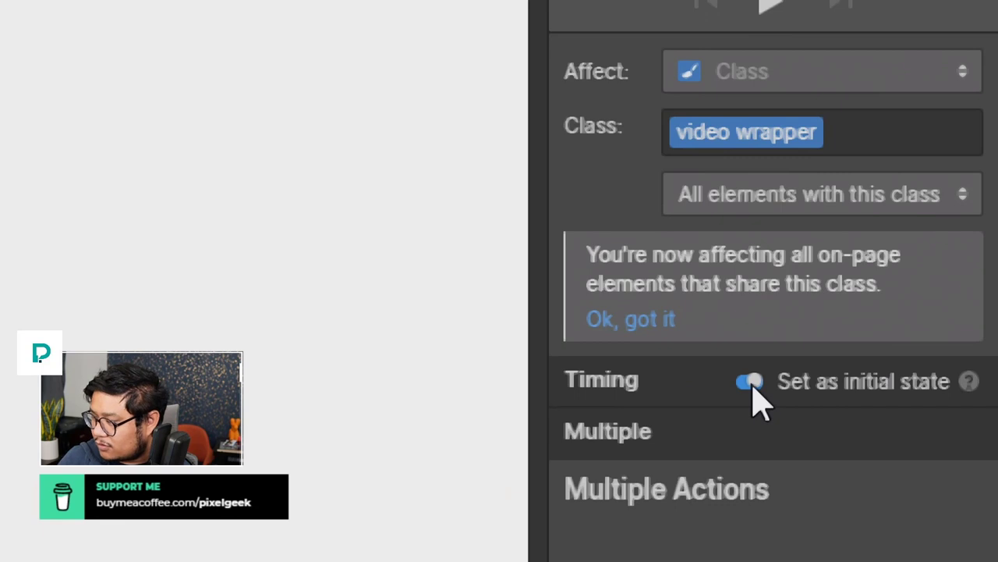
pyautogui.click(750, 382)
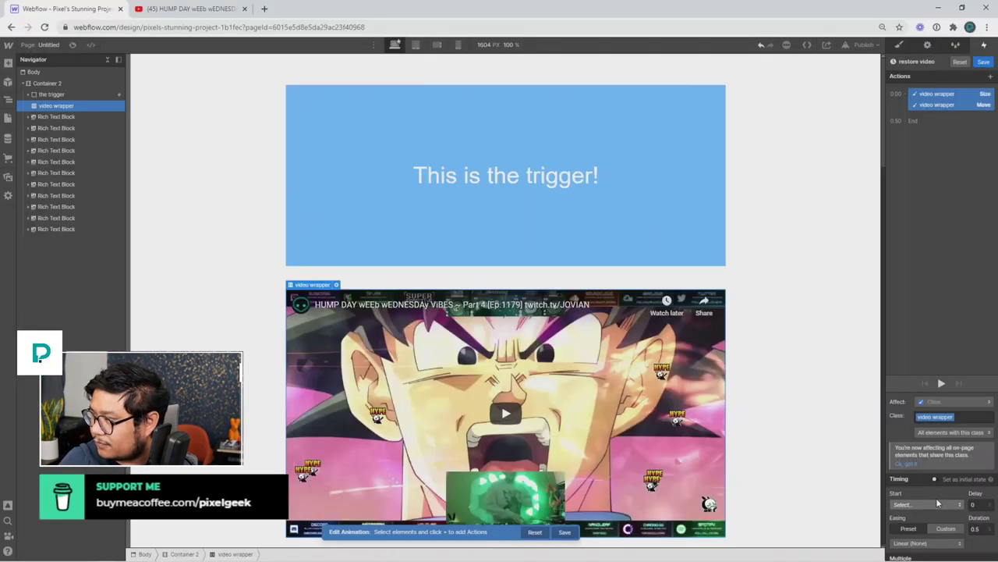
# Set the easing of the remaining Size and Move actions to Out Quart and save the "restore video" animation.
pyautogui.click(927, 542)
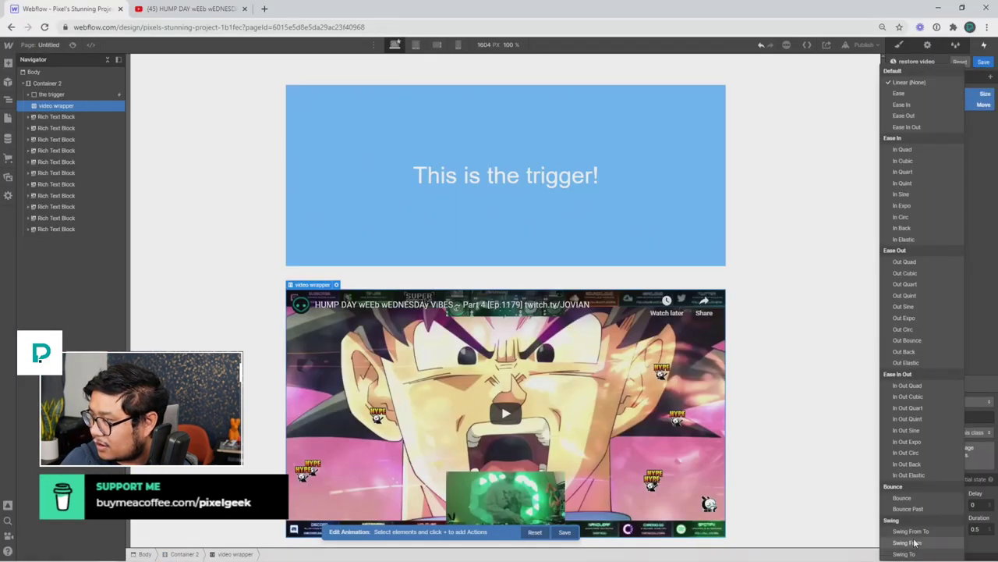
pyautogui.click(912, 284)
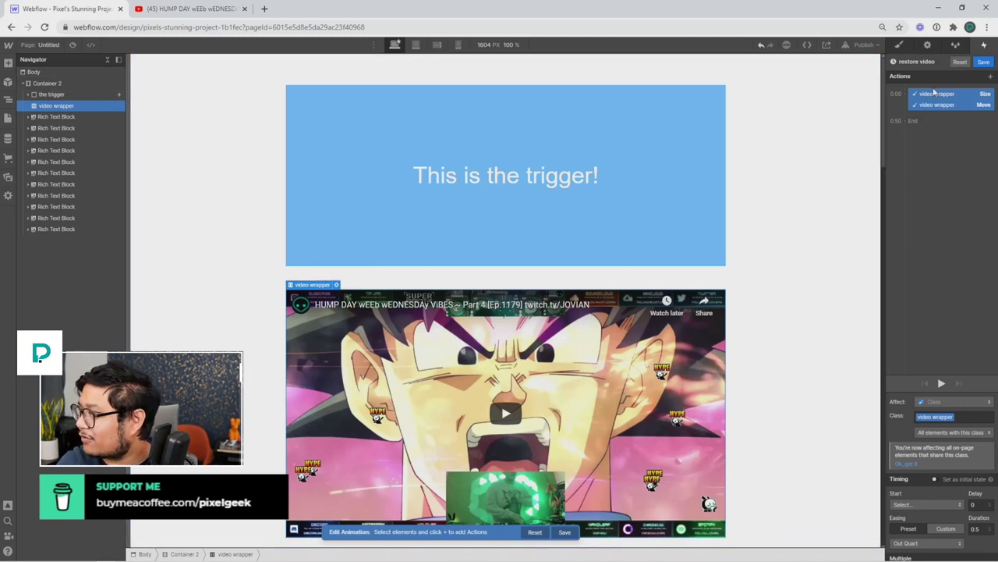
pyautogui.click(985, 63)
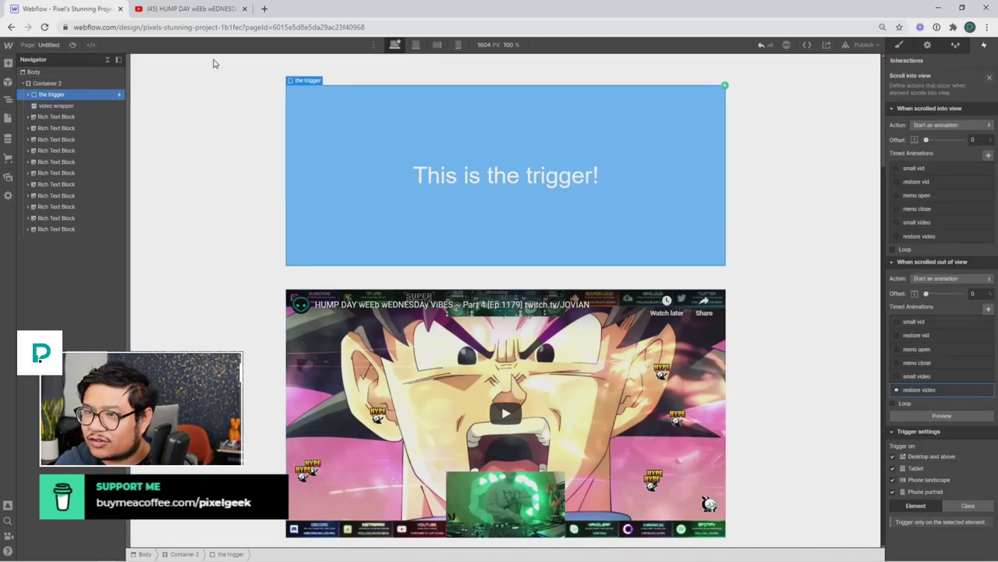
# Preview the page and test the scroll interaction by moving the trigger block out of view and back.
pyautogui.click(75, 45)
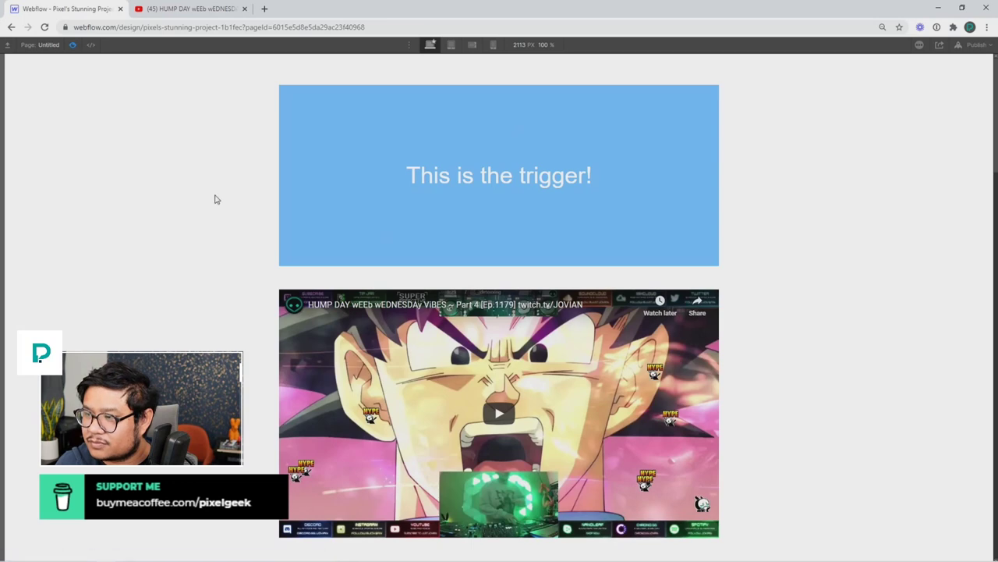
pyautogui.scroll(-3, 215, 197)
pyautogui.scroll(-3, 216, 199)
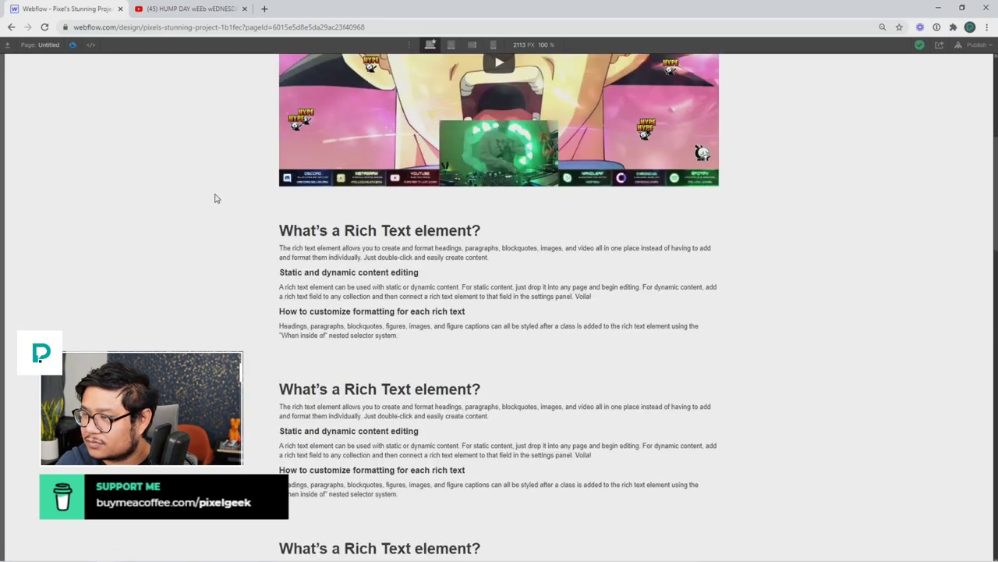
pyautogui.scroll(6, 215, 197)
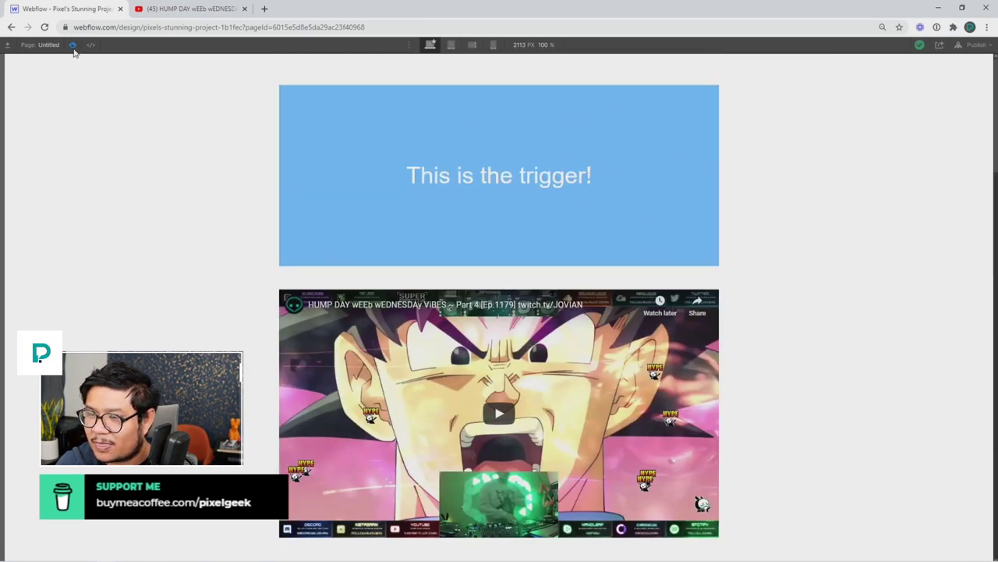
pyautogui.click(73, 46)
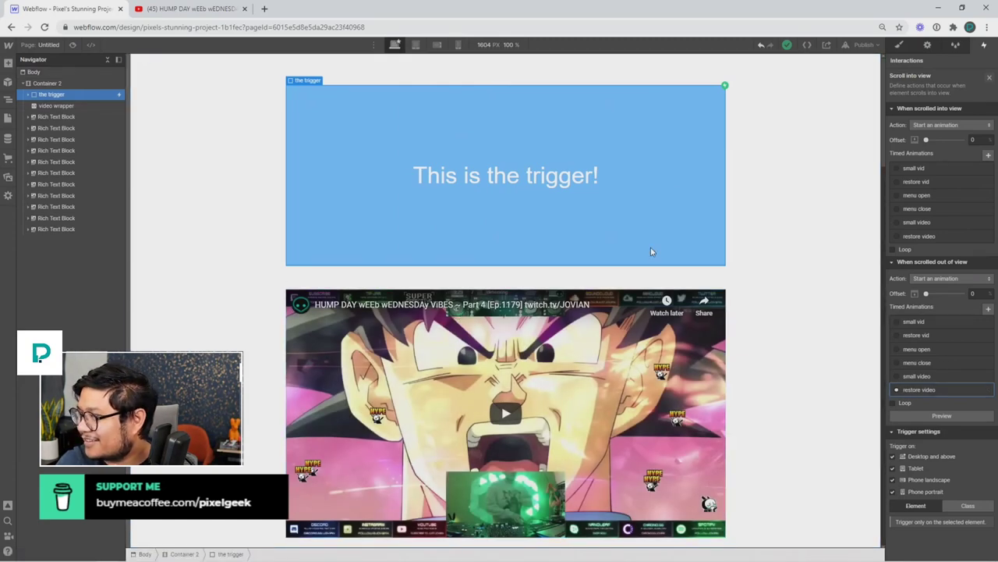
# Check which elements of the video wrapper class the Size and Move actions of "restore video" affect.
pyautogui.click(921, 390)
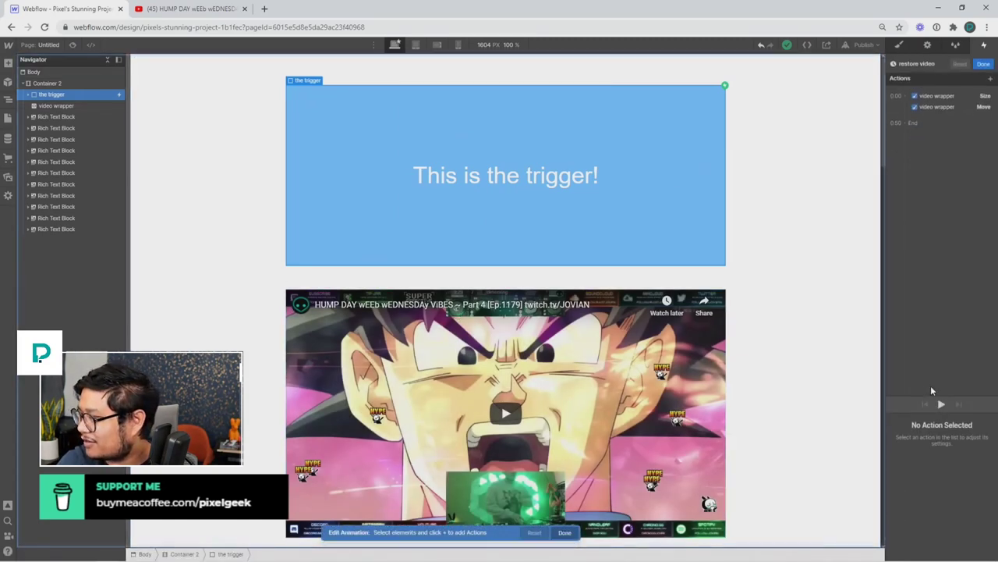
pyautogui.click(933, 104)
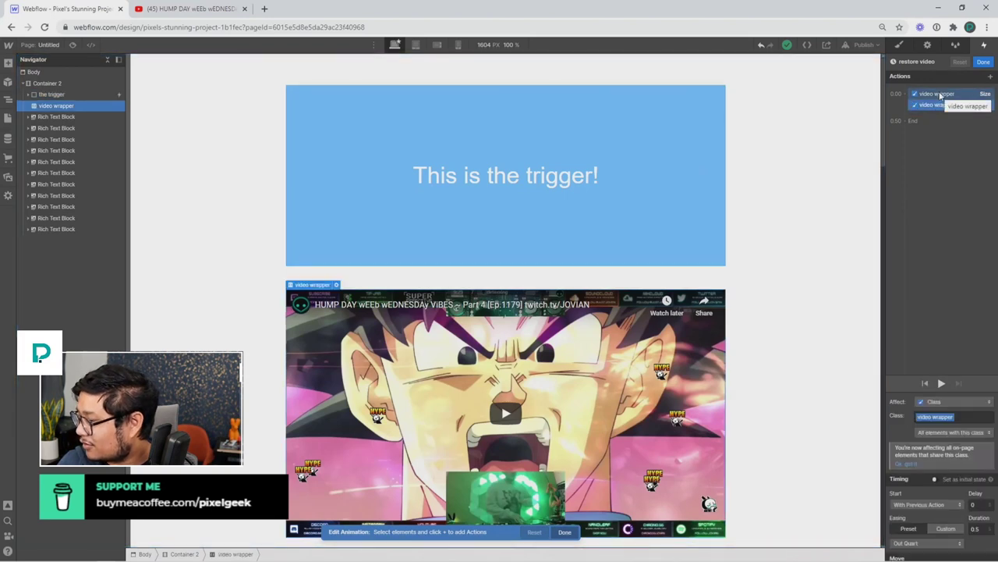
pyautogui.keyDown('shift'); pyautogui.click(941, 94); pyautogui.keyUp('shift')
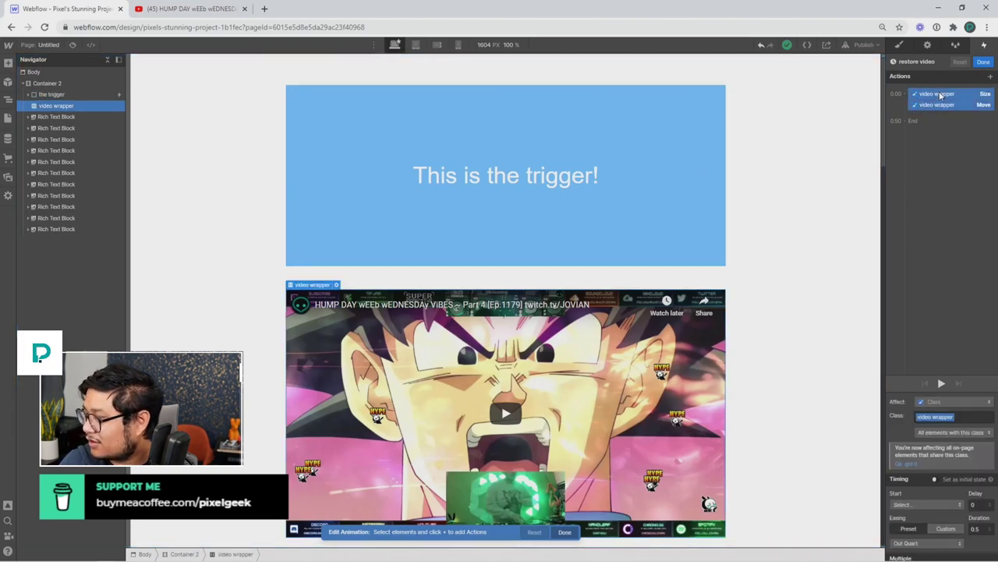
pyautogui.click(937, 429)
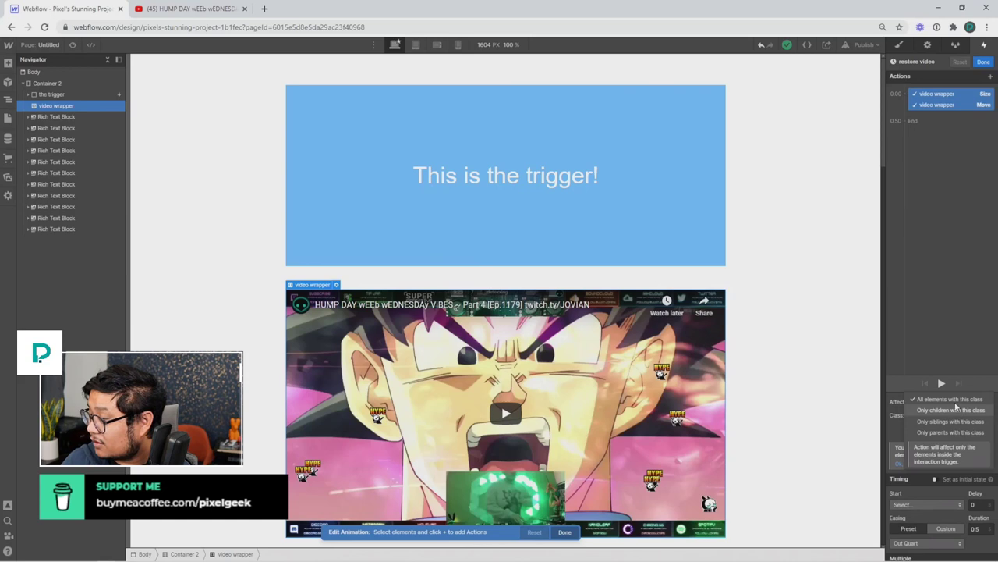
pyautogui.click(948, 400)
pyautogui.click(984, 61)
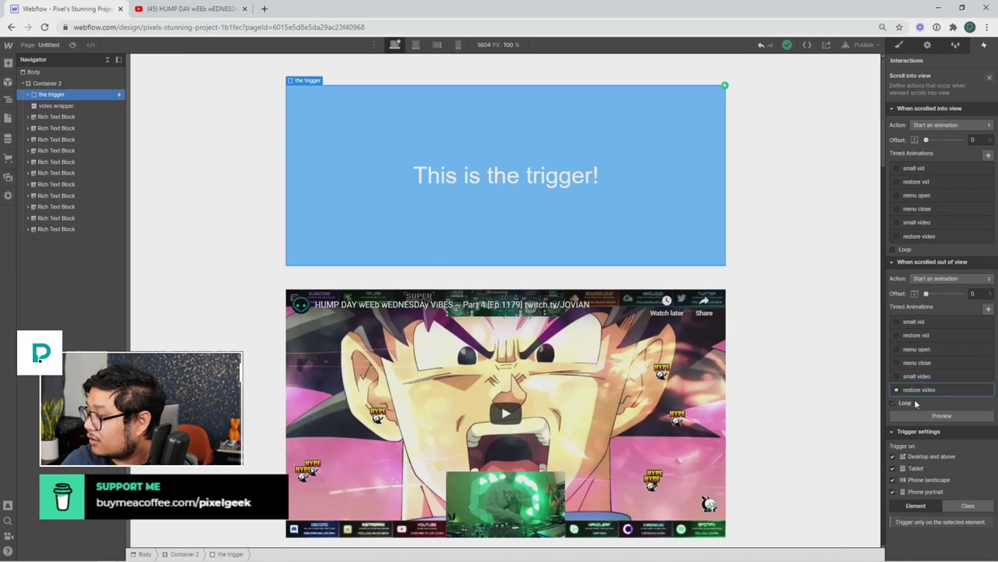
# Assign "restore video" to the trigger's scrolled-into-view event and "small video" to its scrolled-out-of-view event.
pyautogui.click(922, 236)
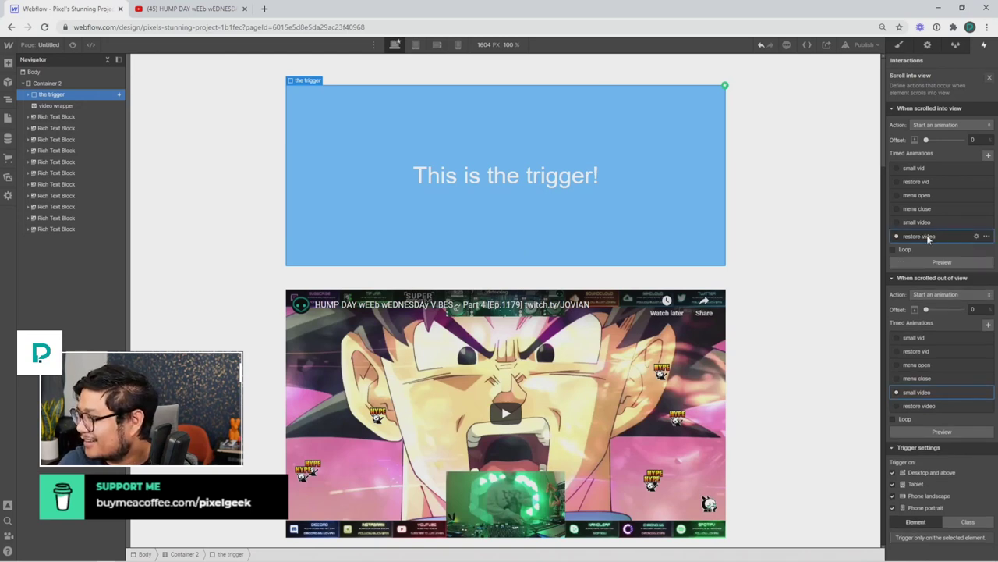
pyautogui.click(927, 235)
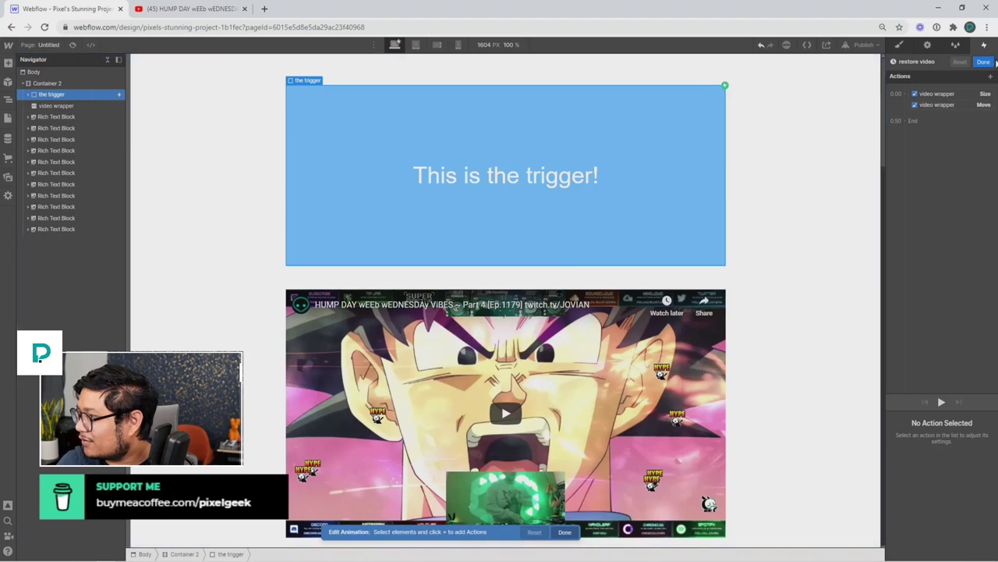
pyautogui.click(983, 62)
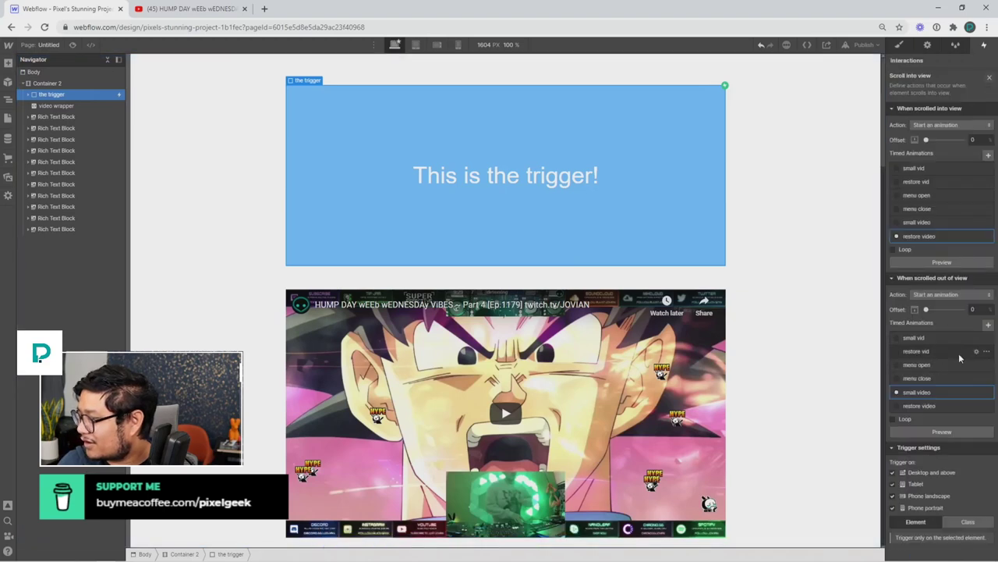
# Check which elements the Size and Move actions of the "small video" animation affect.
pyautogui.click(918, 392)
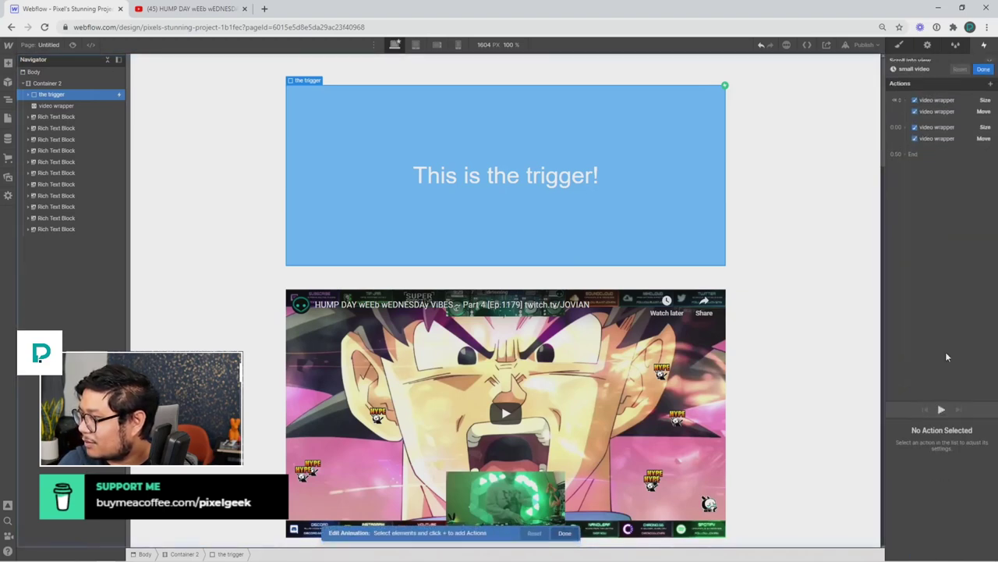
pyautogui.click(928, 107)
pyautogui.click(927, 121)
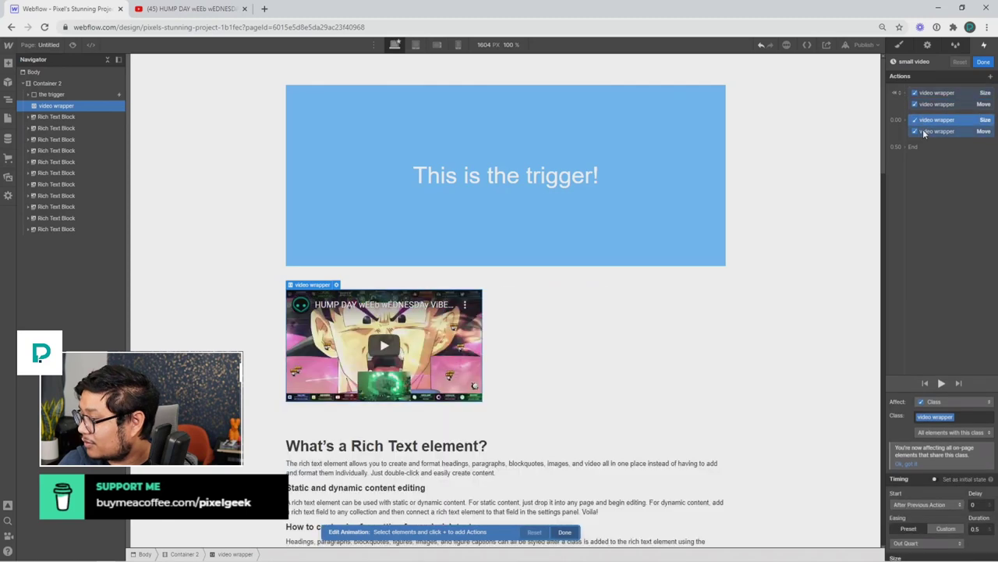
pyautogui.click(924, 132)
pyautogui.click(983, 64)
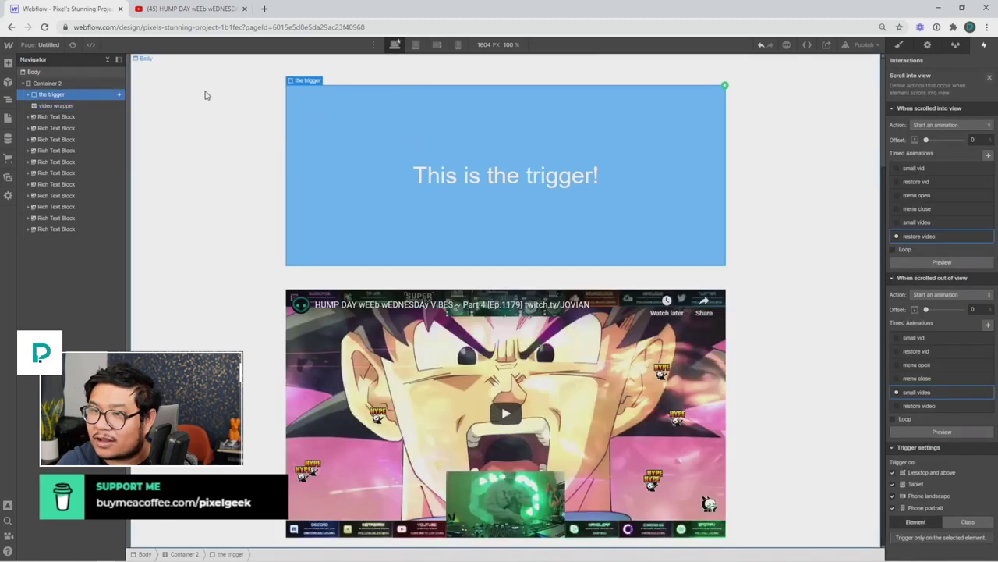
# Preview the page and test the shrinking and restoring of the video by repeatedly moving the trigger block out of view and back.
pyautogui.click(73, 43)
pyautogui.scroll(-8, 217, 163)
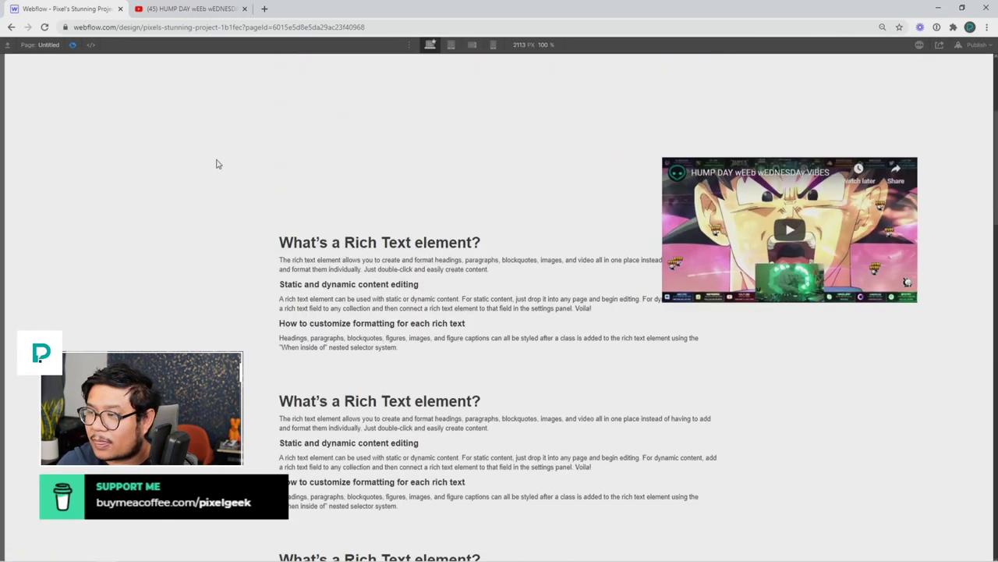
pyautogui.scroll(-2, 216, 163)
pyautogui.scroll(10, 217, 164)
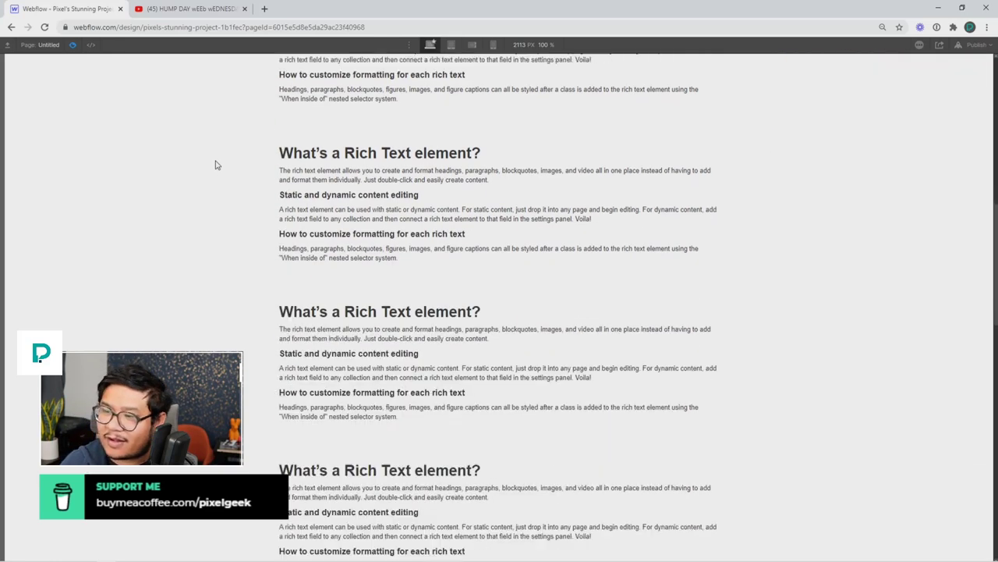
pyautogui.scroll(-6, 217, 165)
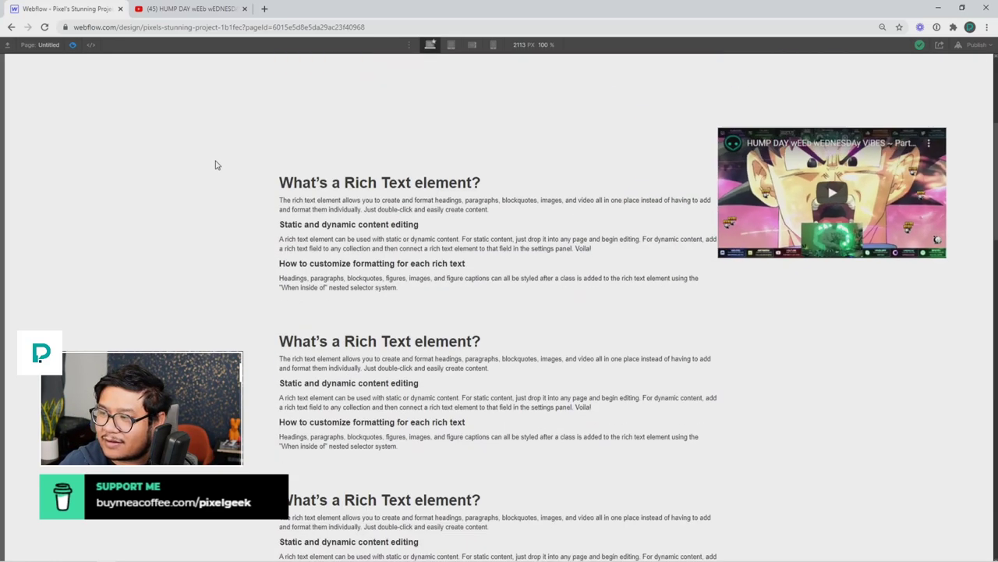
pyautogui.scroll(5, 217, 164)
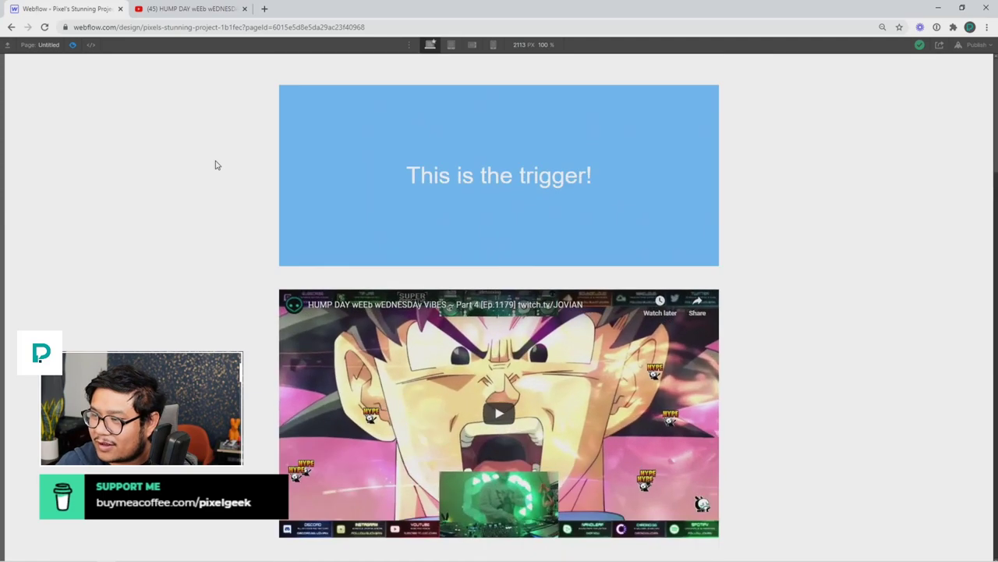
pyautogui.scroll(-6, 217, 165)
pyautogui.scroll(5, 217, 164)
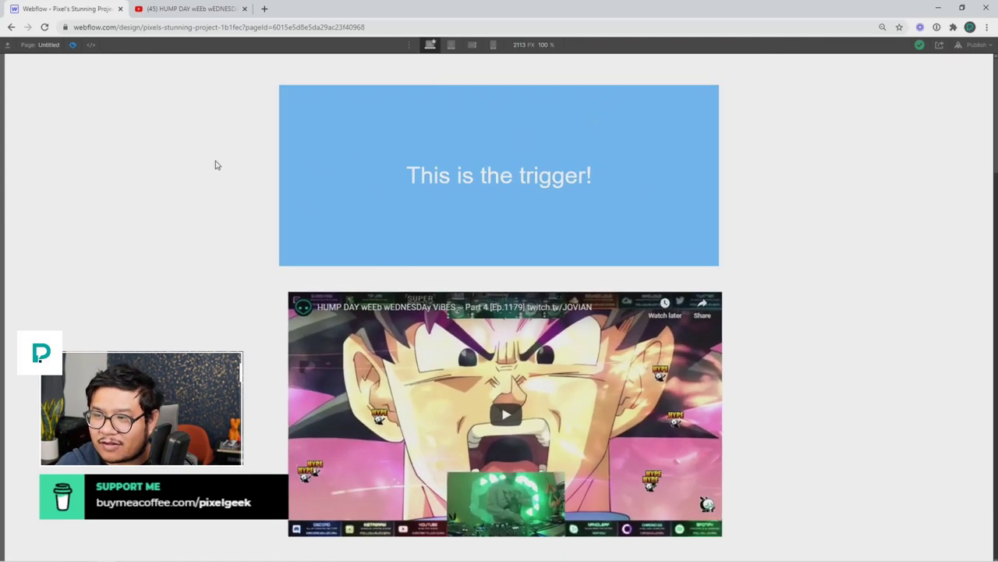
pyautogui.click(71, 45)
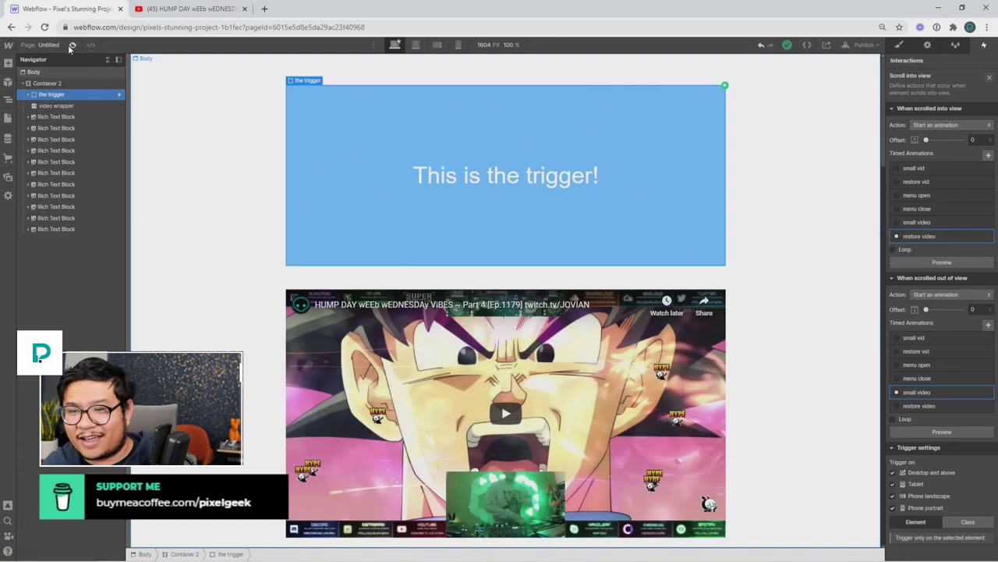
# Set the position of Container 2 to Relative.
pyautogui.click(55, 83)
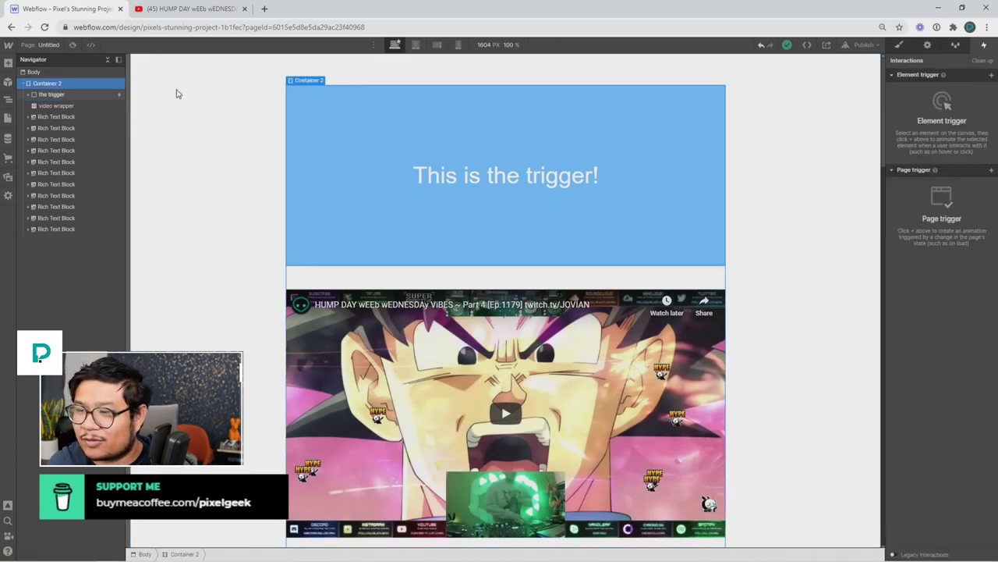
pyautogui.click(899, 45)
pyautogui.click(931, 335)
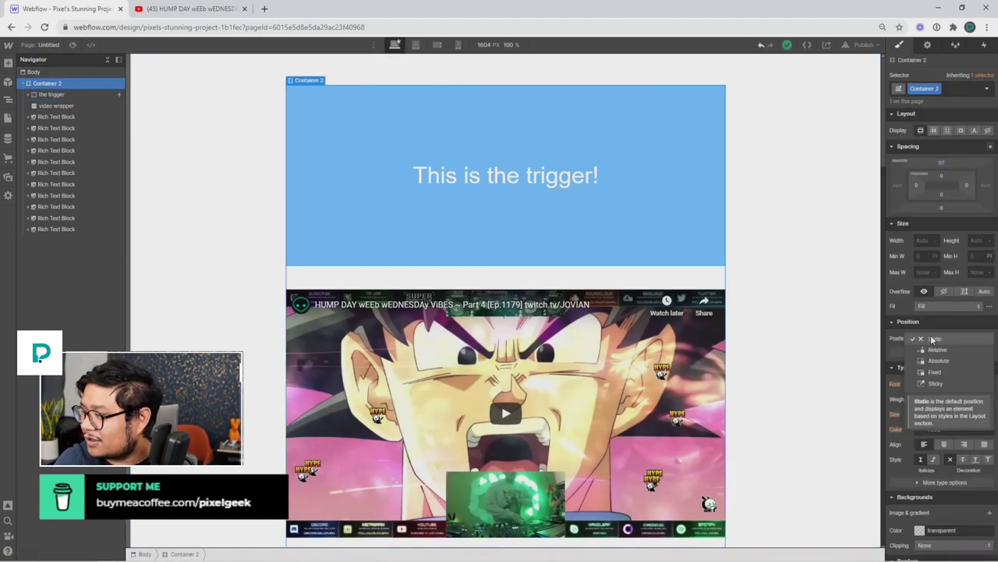
pyautogui.click(939, 347)
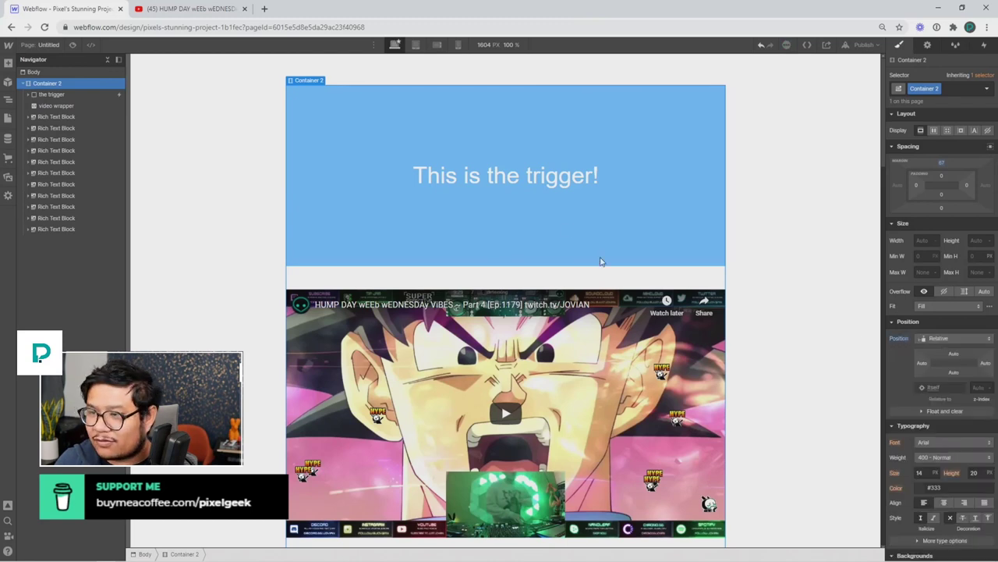
# Make the video wrapper Sticky within Container 2 with a top offset of 0.
pyautogui.click(61, 105)
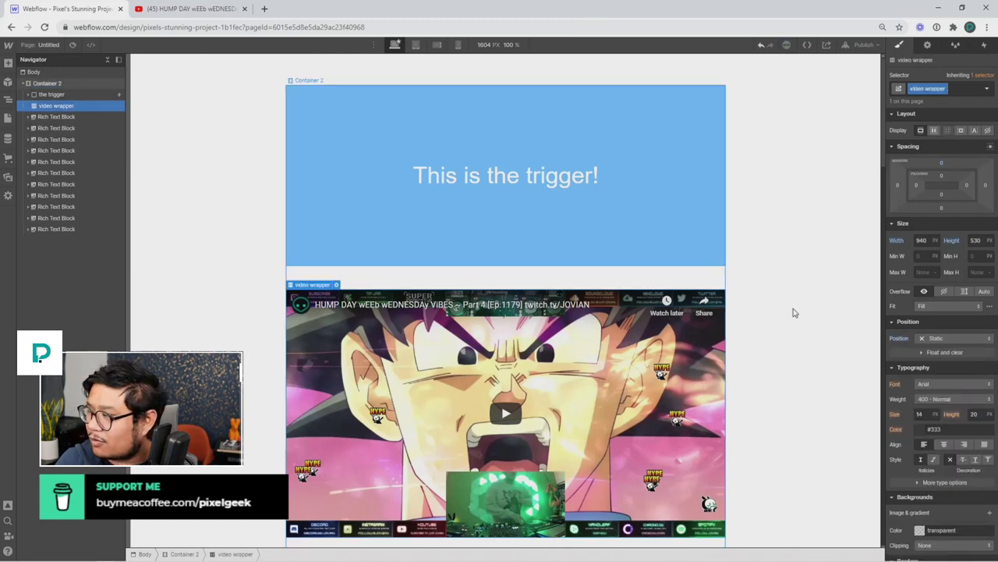
pyautogui.click(928, 338)
pyautogui.click(935, 387)
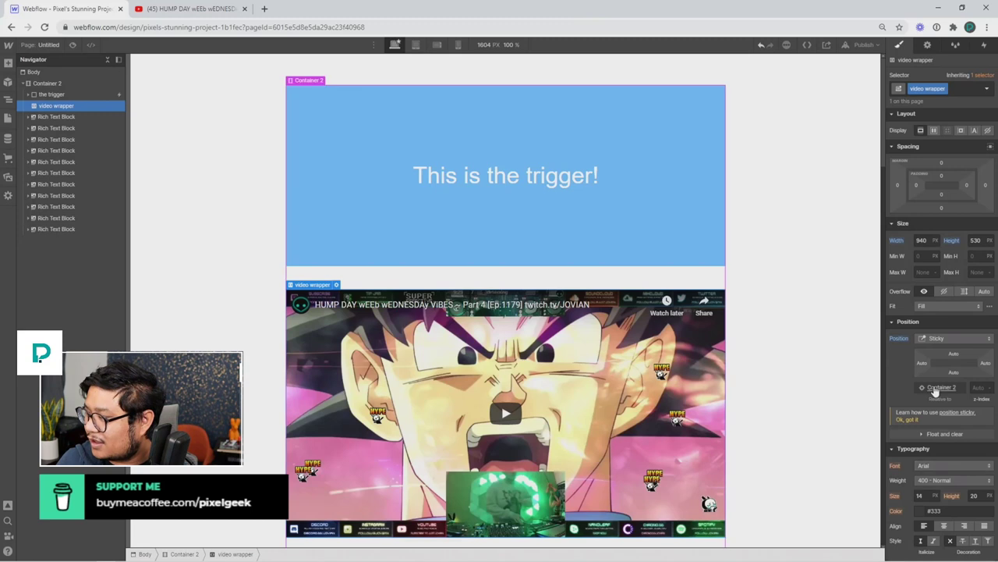
pyautogui.click(952, 354)
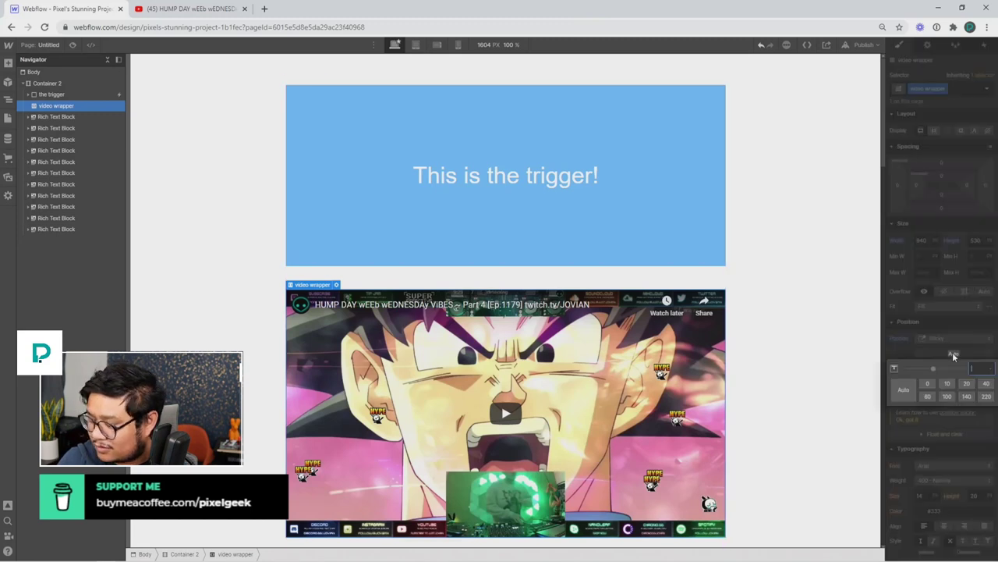
pyautogui.press('Escape')
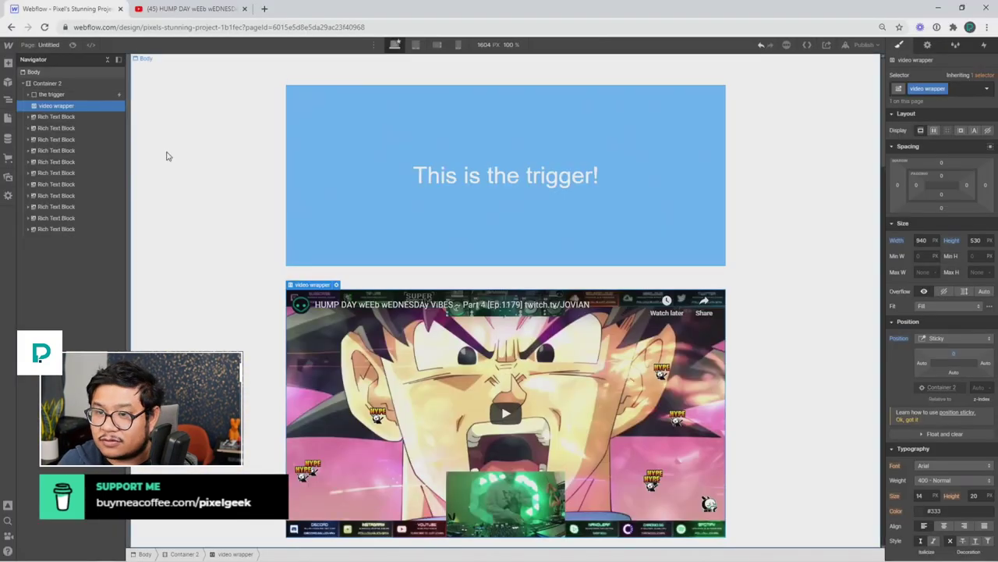
# Preview the page and test how the sticky video behaves when scrolling past the trigger and back.
pyautogui.click(73, 45)
pyautogui.scroll(-5, 305, 179)
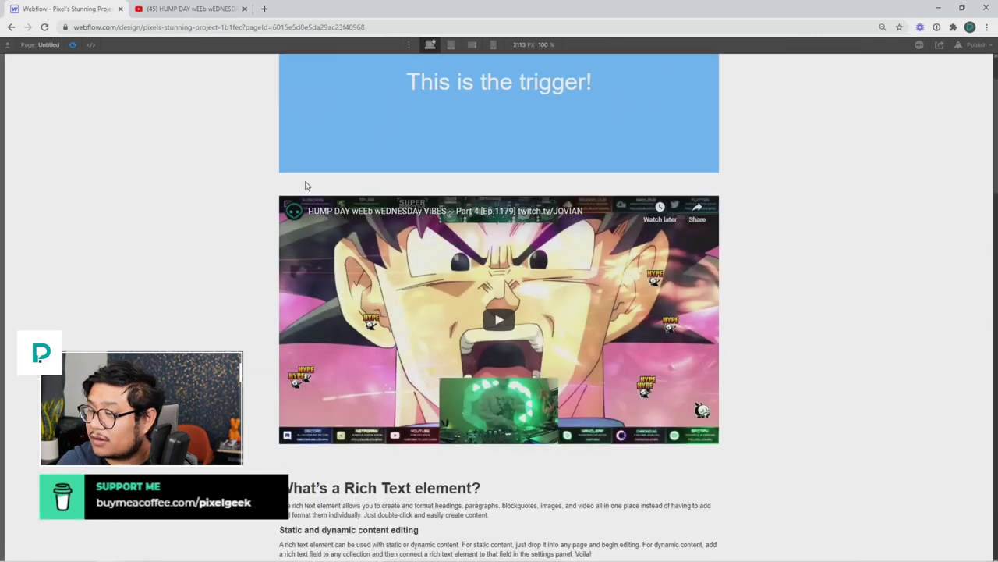
pyautogui.scroll(10, 308, 195)
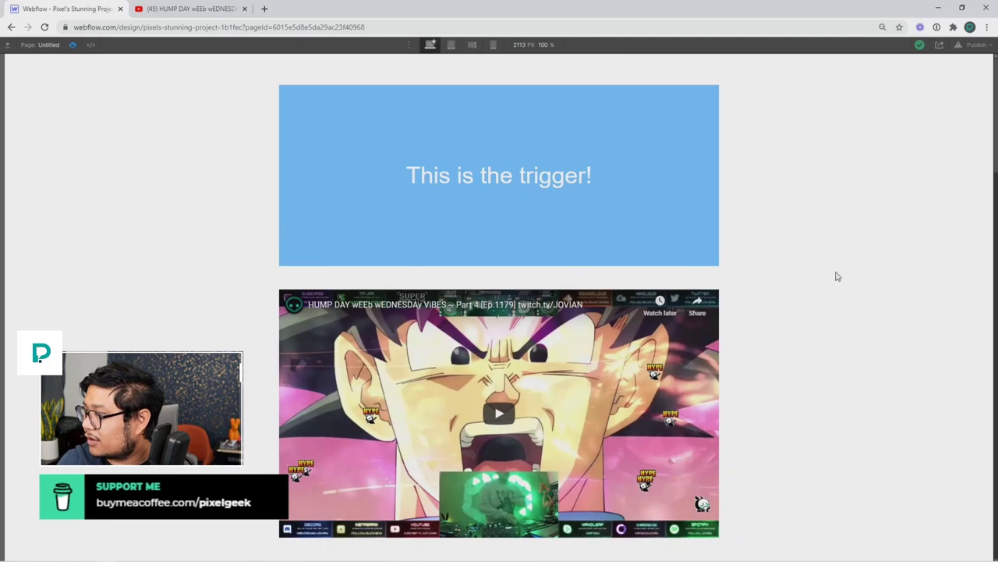
pyautogui.moveTo(996, 73)
pyautogui.mouseDown()
pyautogui.moveTo(996, 354)
pyautogui.moveTo(995, 74)
pyautogui.mouseUp()
pyautogui.click(71, 45)
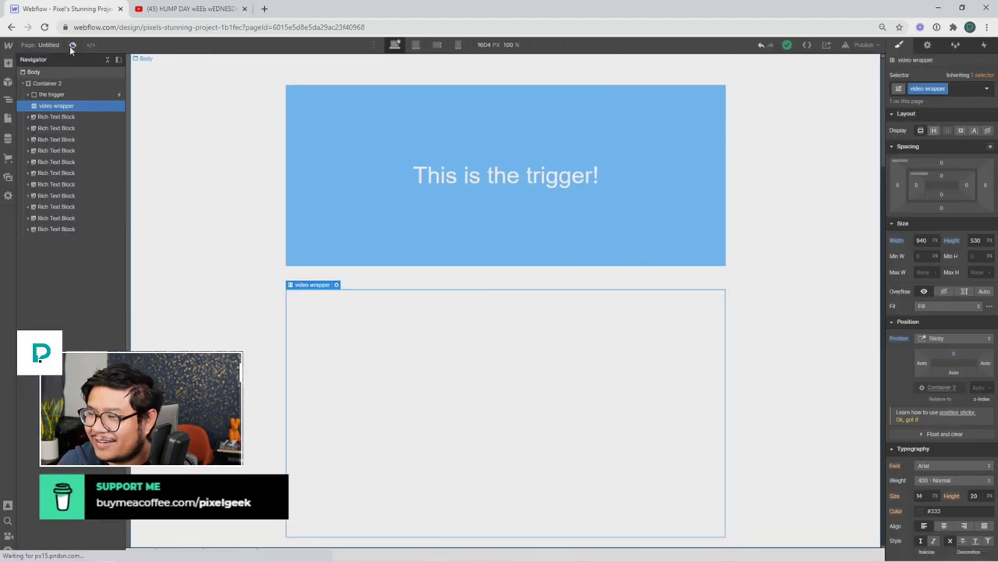
# Set the vertical Move value of the video wrapper's final state in "small video" to 74 VH and save the animation.
pyautogui.click(82, 94)
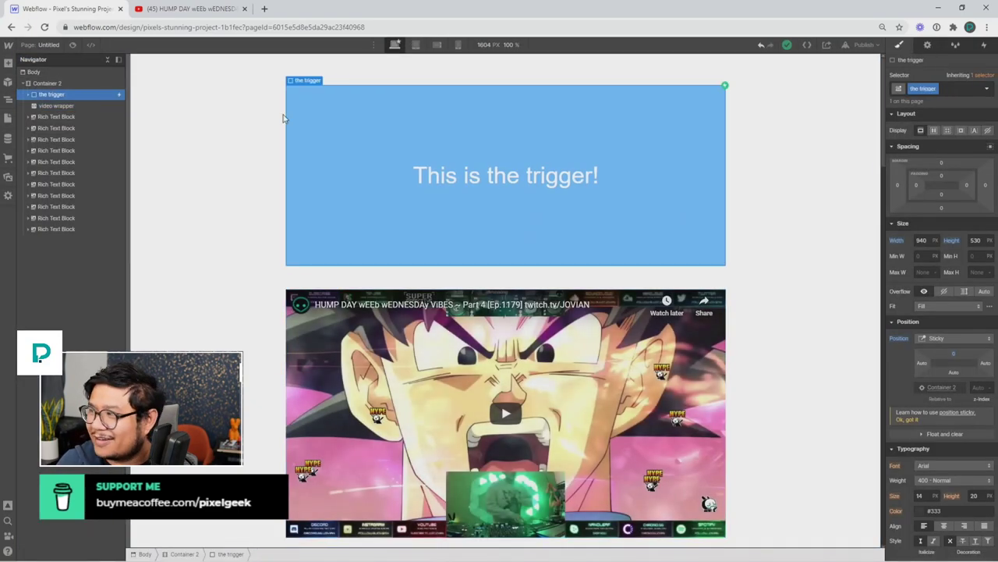
pyautogui.click(982, 44)
pyautogui.click(916, 95)
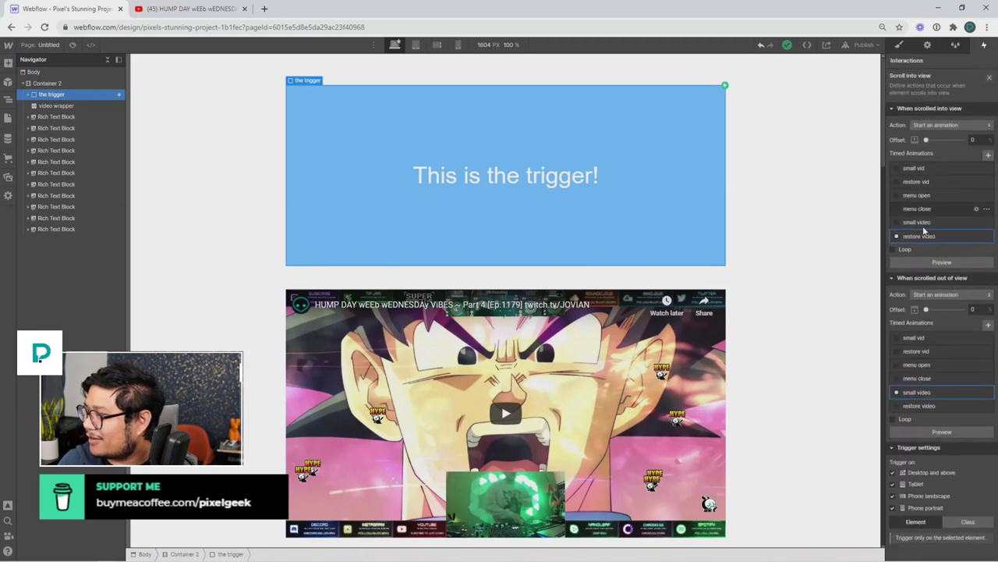
pyautogui.click(920, 394)
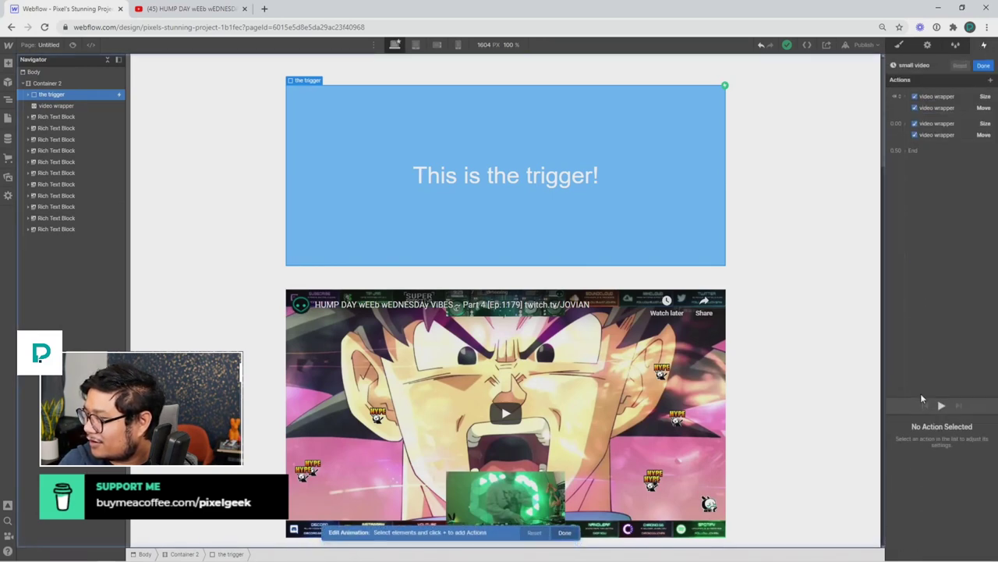
pyautogui.click(944, 122)
pyautogui.click(949, 131)
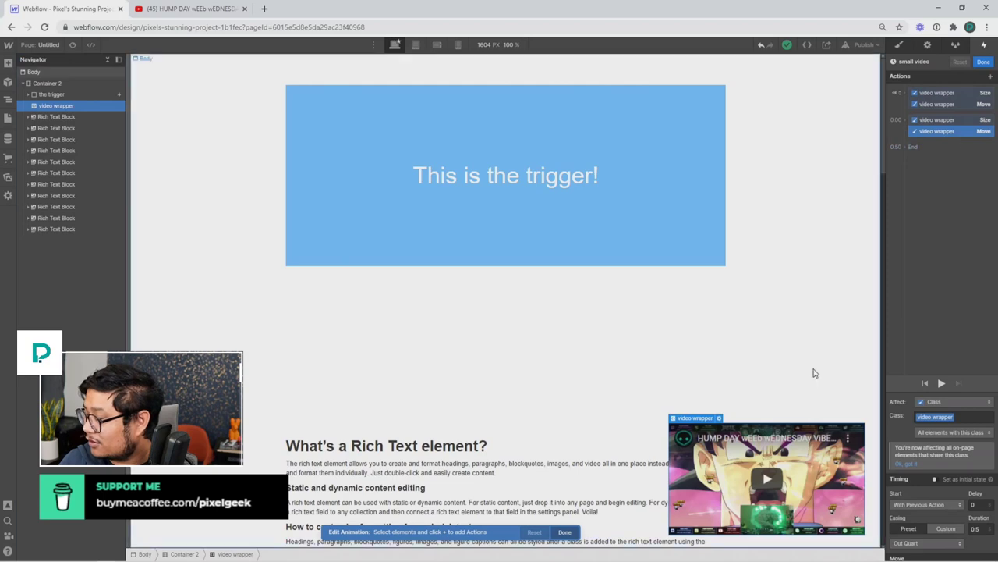
pyautogui.scroll(-5, 812, 366)
pyautogui.scroll(-1, 784, 349)
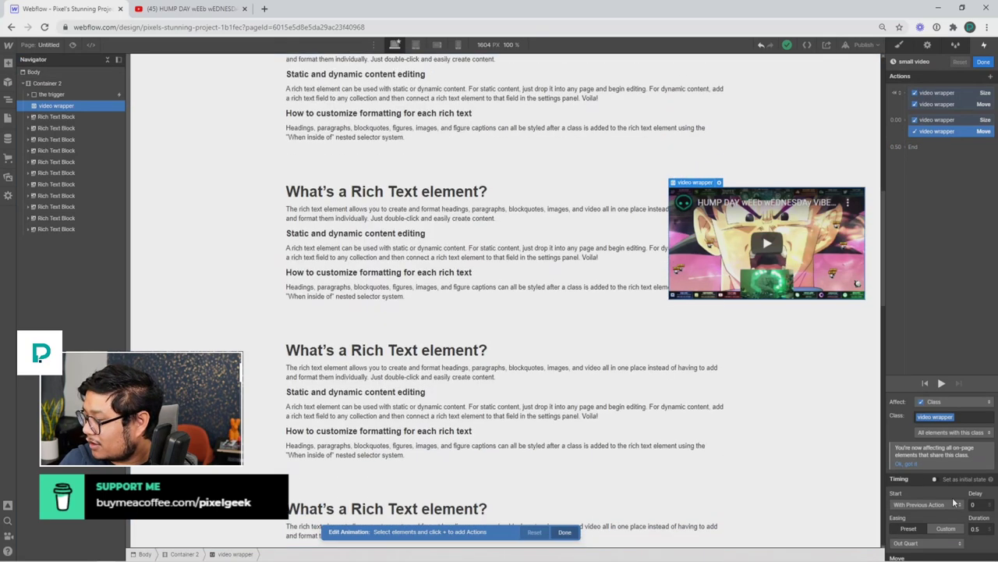
pyautogui.scroll(-1, 953, 497)
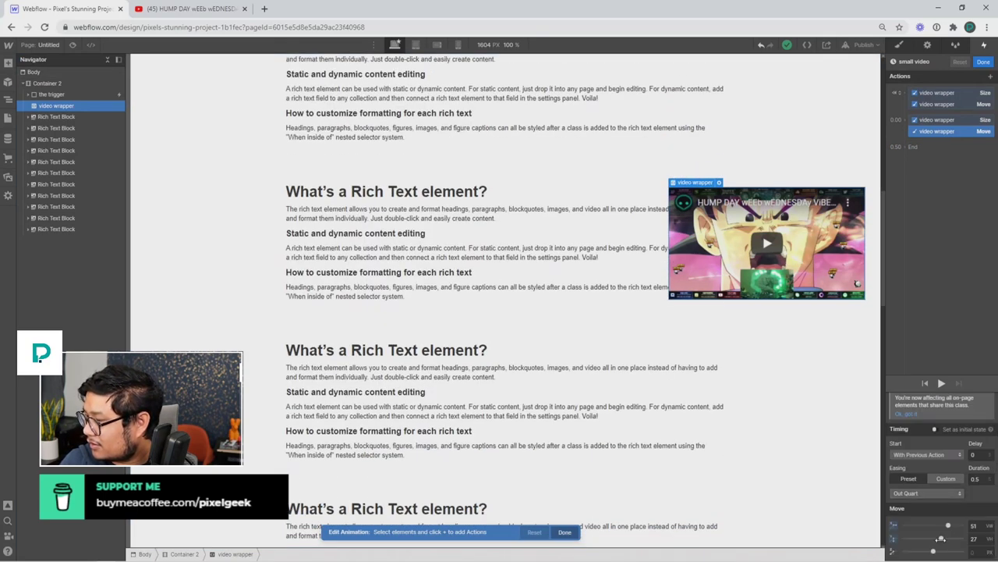
pyautogui.moveTo(941, 538); pyautogui.dragTo(954, 539)
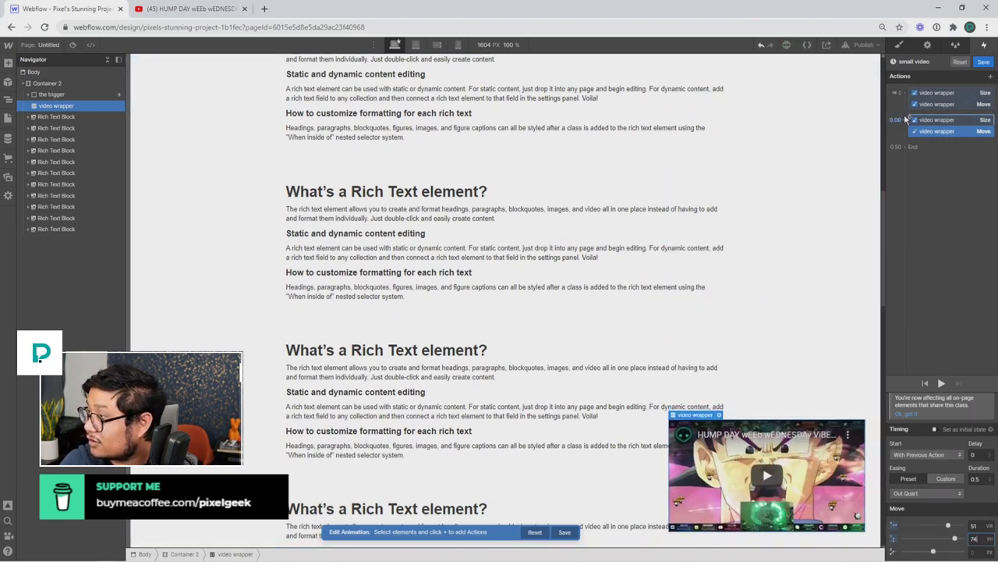
pyautogui.click(983, 63)
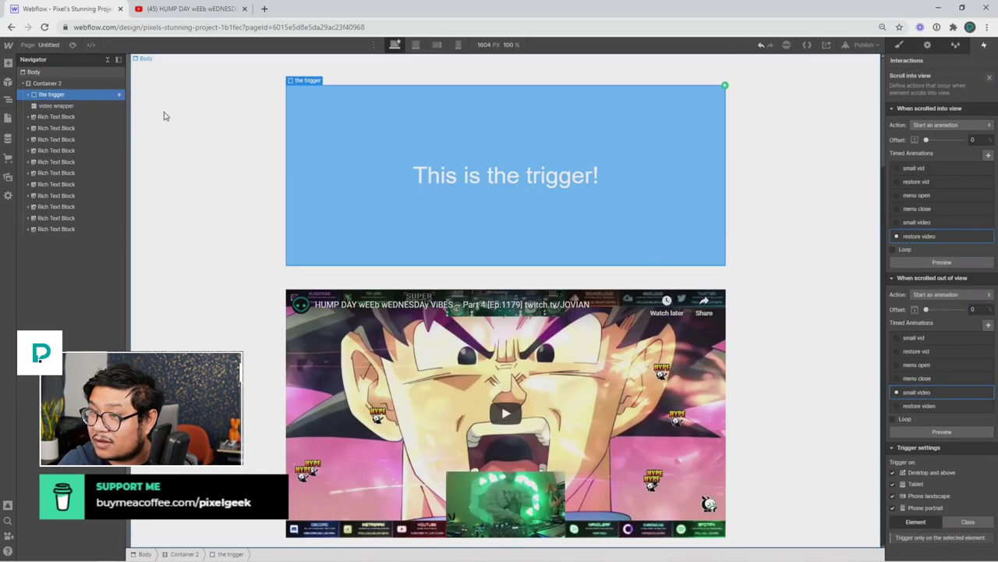
# Preview the page and test the adjusted resting place of the small video while scrolling.
pyautogui.click(72, 44)
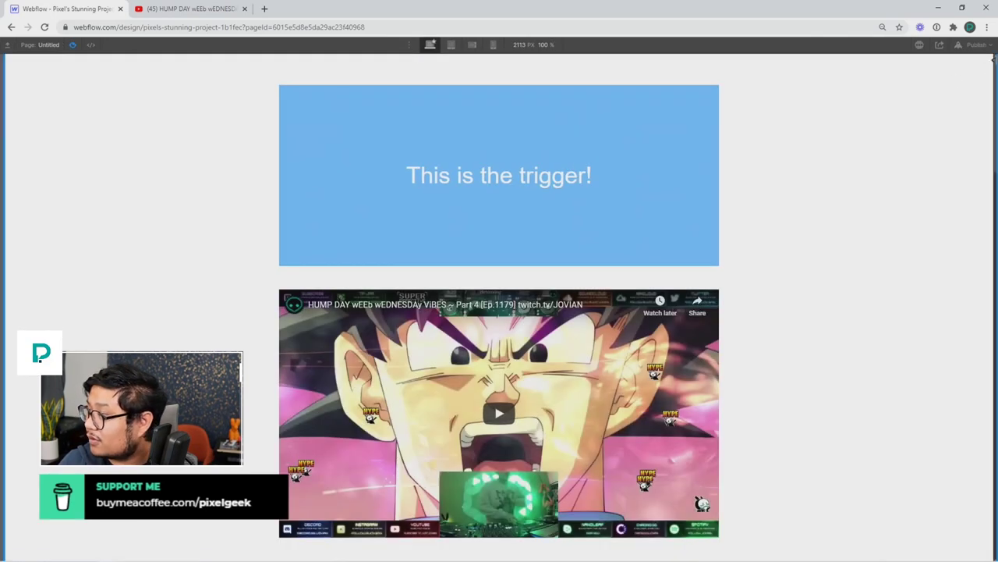
pyautogui.moveTo(995, 68); pyautogui.dragTo(983, 6)
pyautogui.click(74, 45)
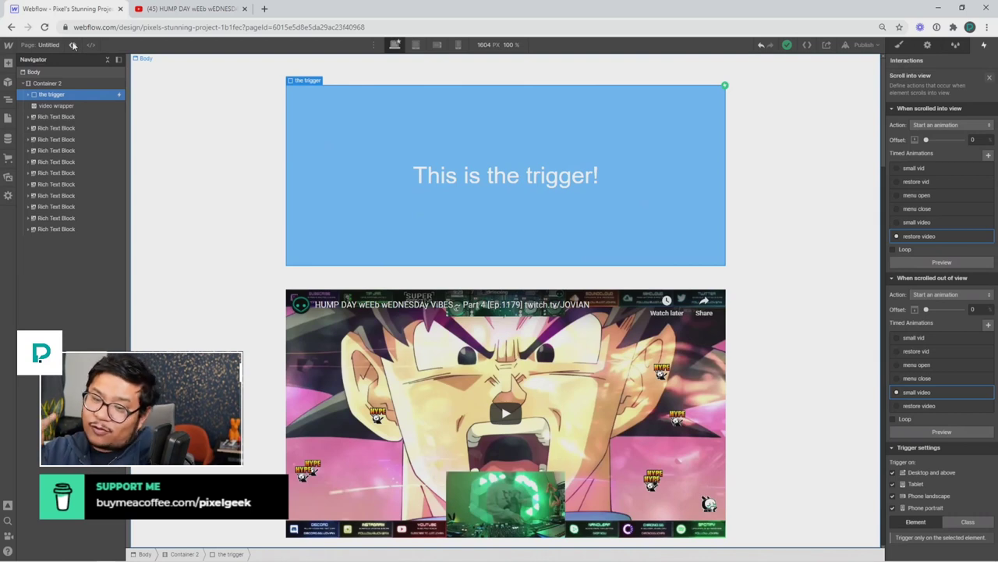
# Start a new CMS collection from the Blog Posts template.
pyautogui.click(6, 140)
pyautogui.click(122, 65)
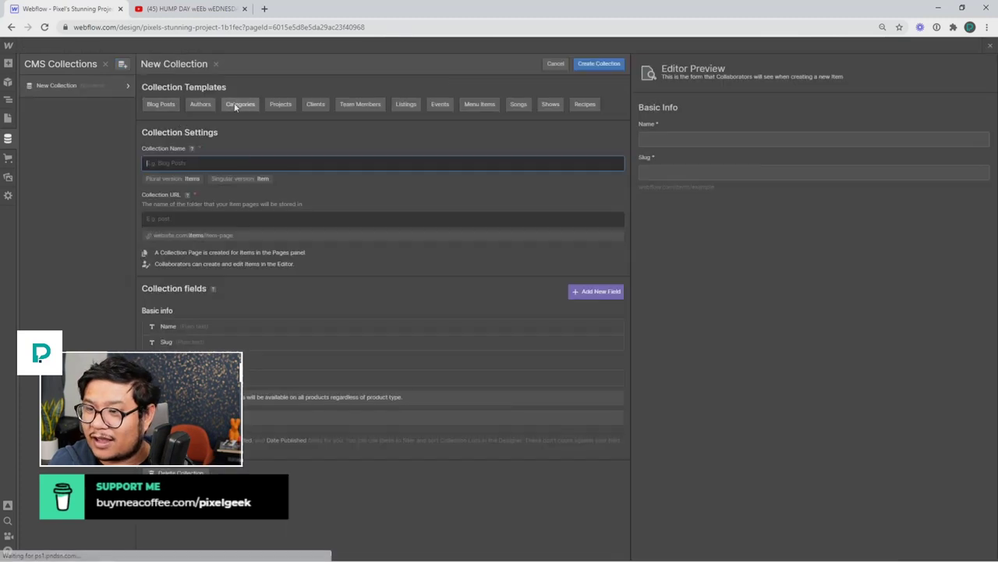
pyautogui.click(160, 104)
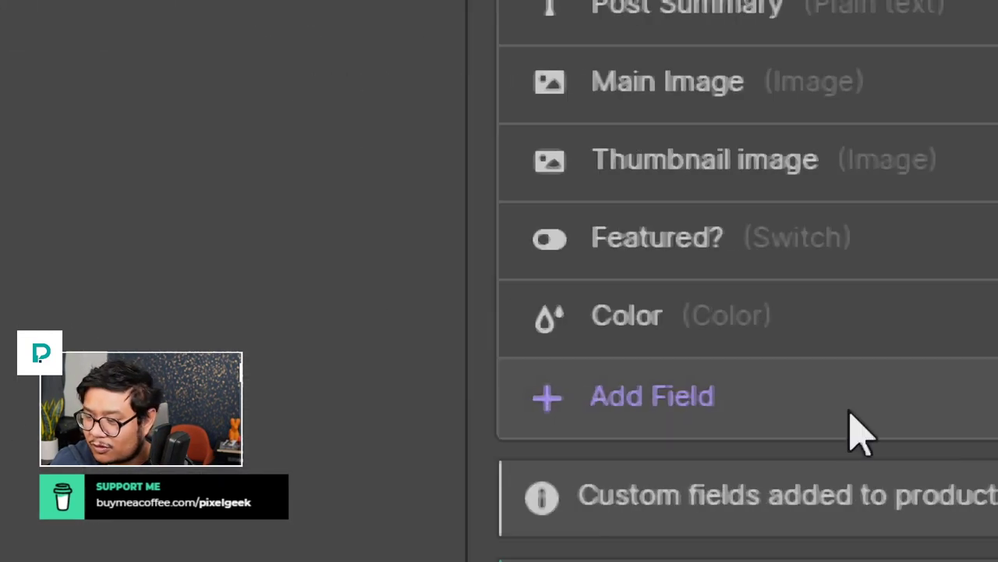
# Add a plain text field labelled "youtube ID" to the Blog Posts collection.
pyautogui.click(632, 397)
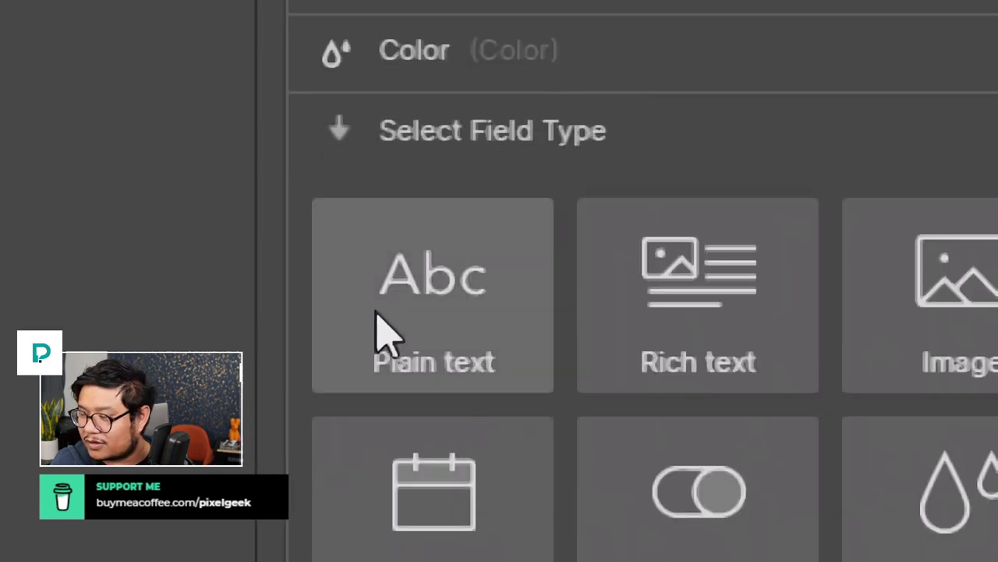
pyautogui.click(383, 333)
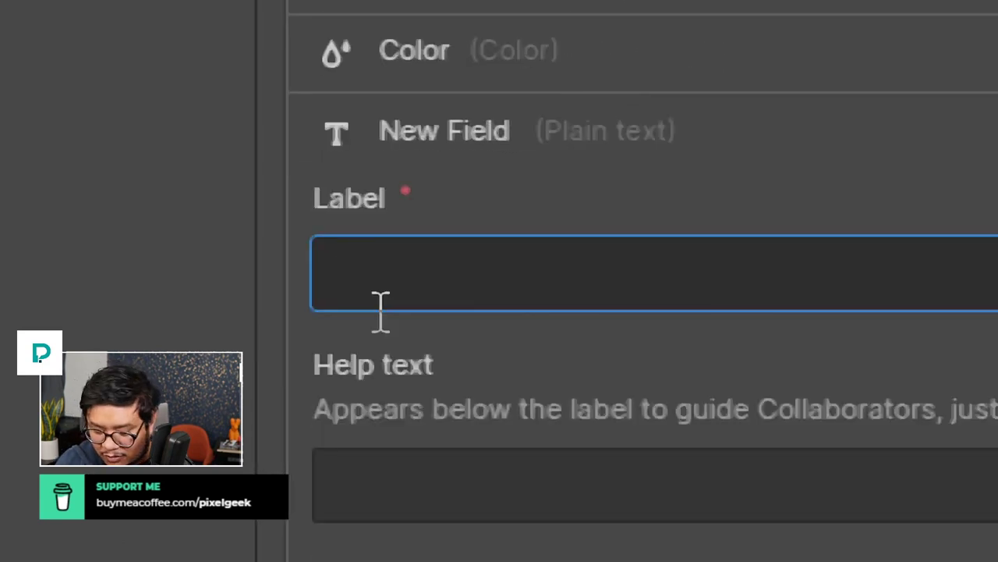
pyautogui.write('youtube ID')
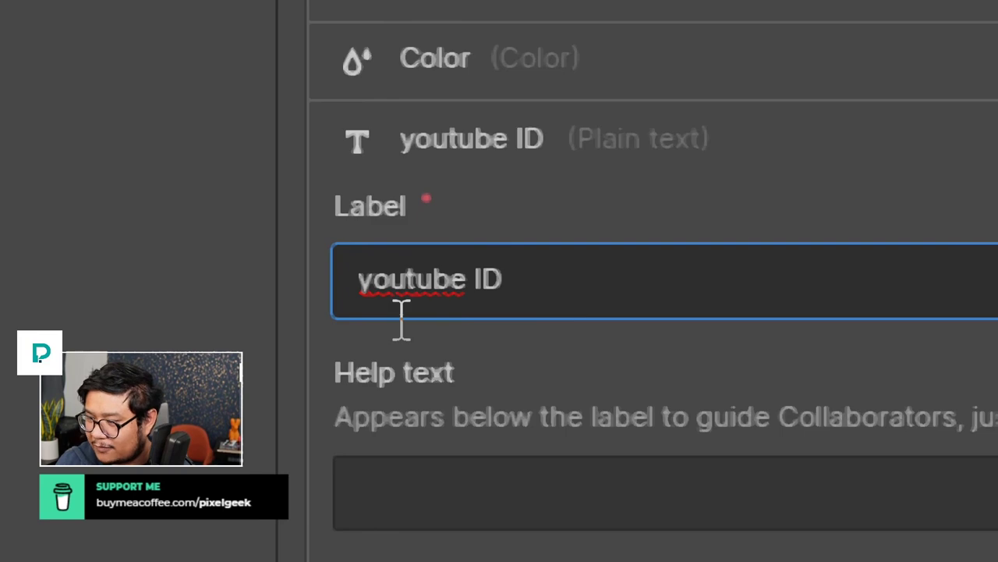
pyautogui.press('Return')
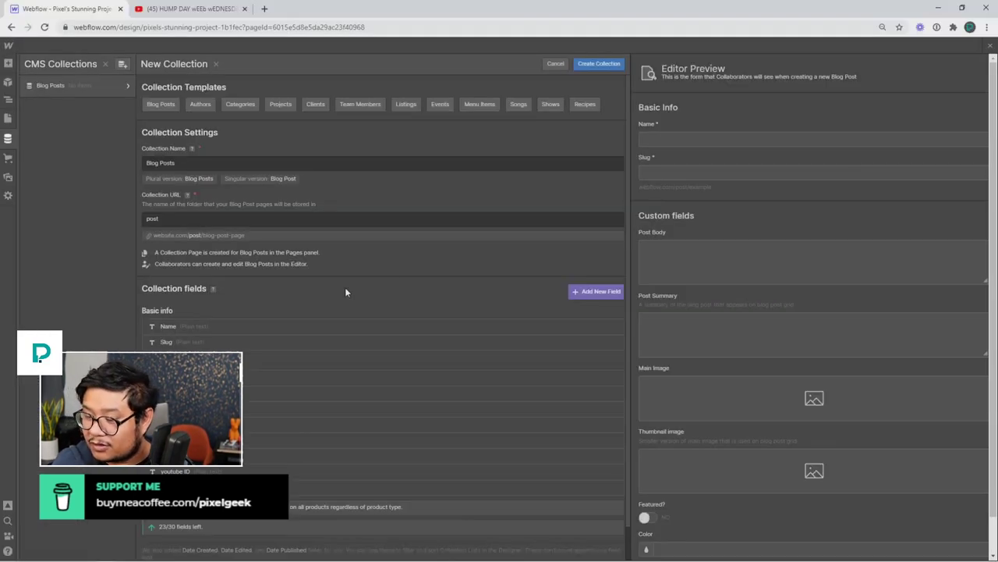
# Place the youtube ID field above Post Body and create the Blog Posts collection with 5 sample items.
pyautogui.moveTo(148, 471); pyautogui.dragTo(267, 401)
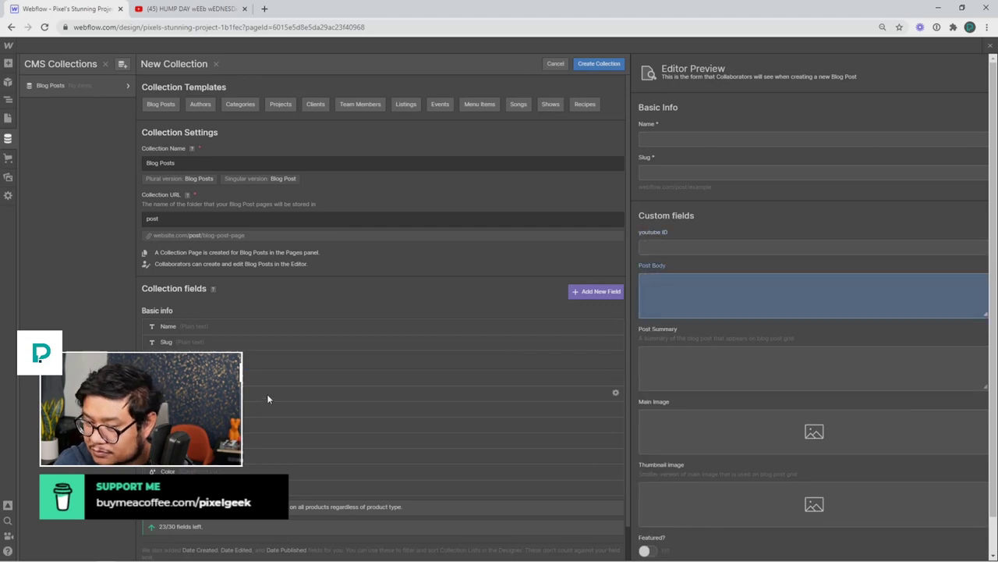
pyautogui.click(599, 65)
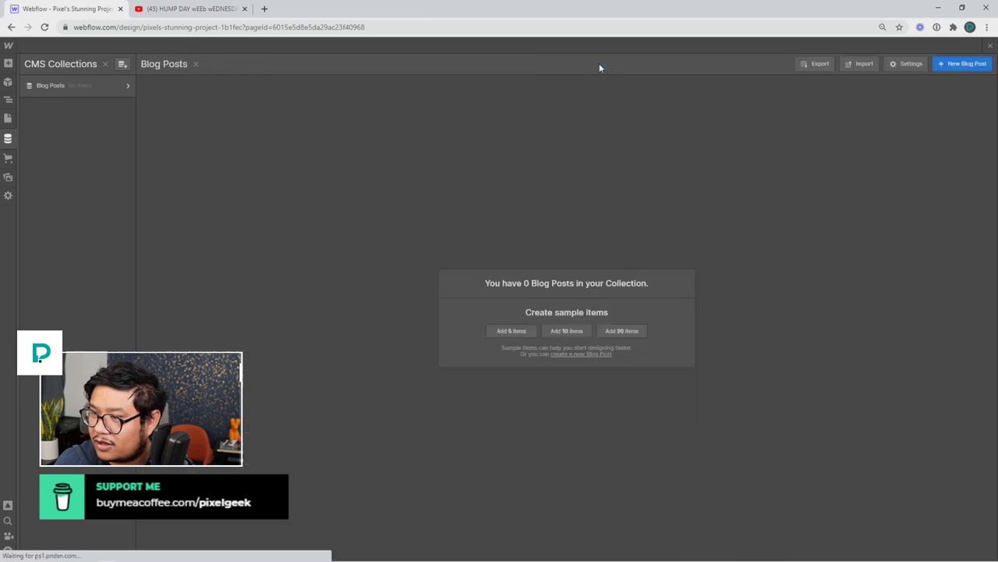
pyautogui.click(506, 331)
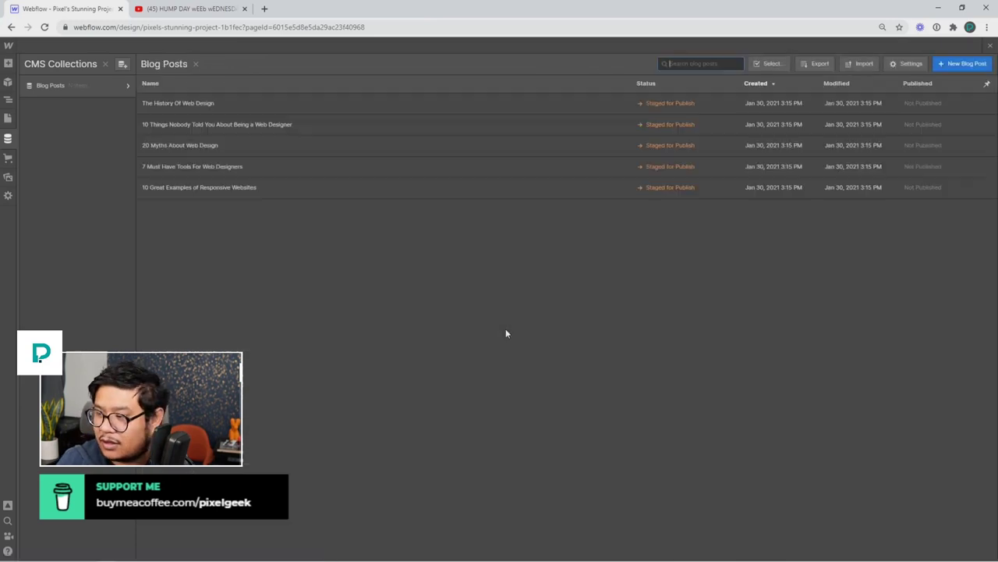
# Copy the video ID pfBYCRPGzM8 from the YouTube page's URL into the youtube ID of "The History Of Web Design" and save the post.
pyautogui.click(179, 103)
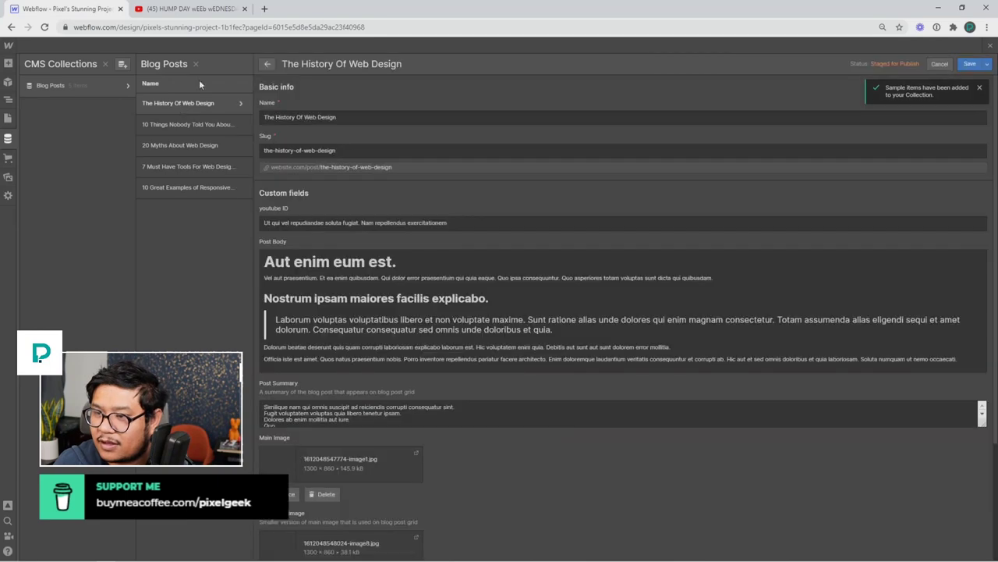
pyautogui.click(187, 9)
pyautogui.click(182, 28)
pyautogui.doubleClick(212, 29)
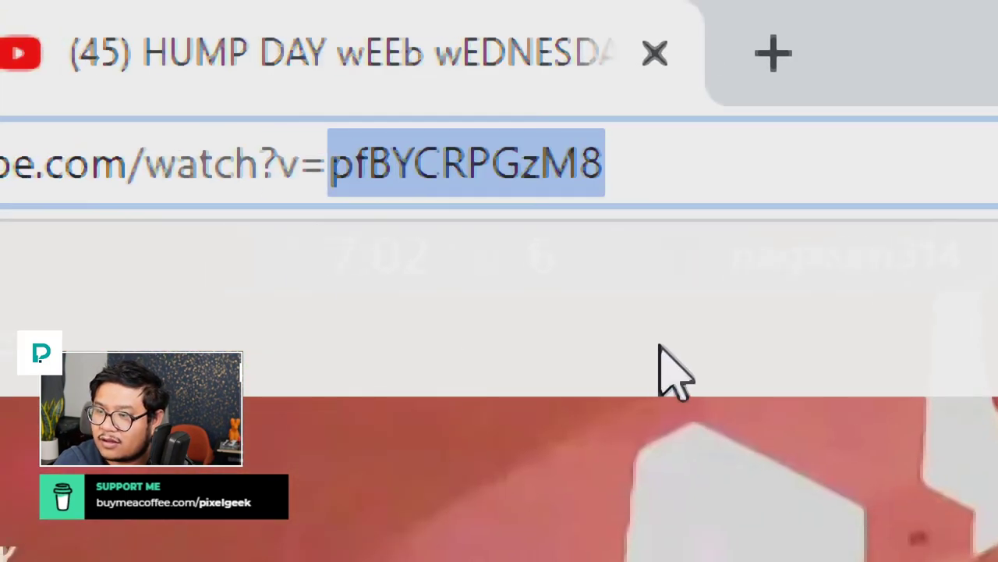
pyautogui.doubleClick(448, 165)
pyautogui.hotkey('ctrl', 'c')
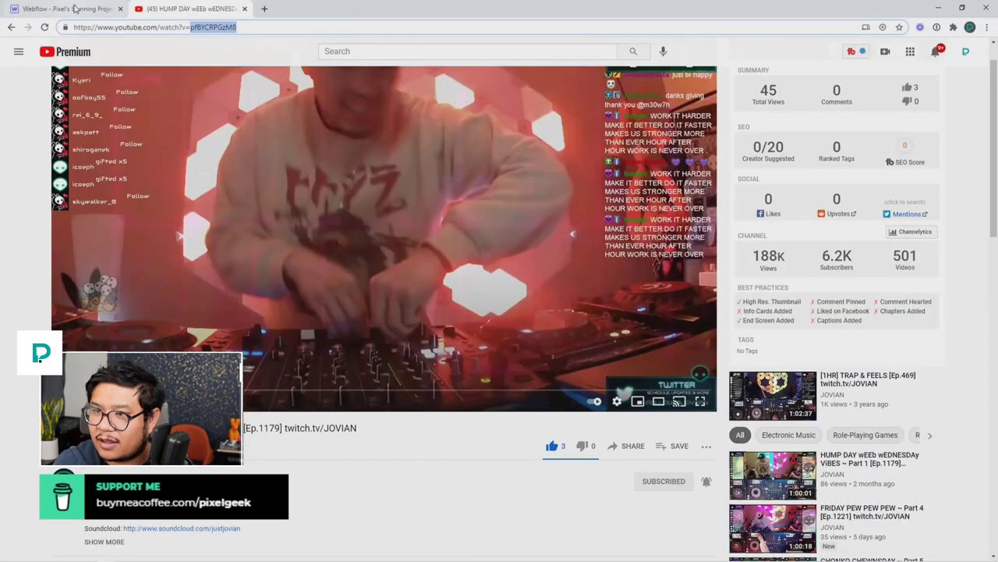
pyautogui.click(68, 8)
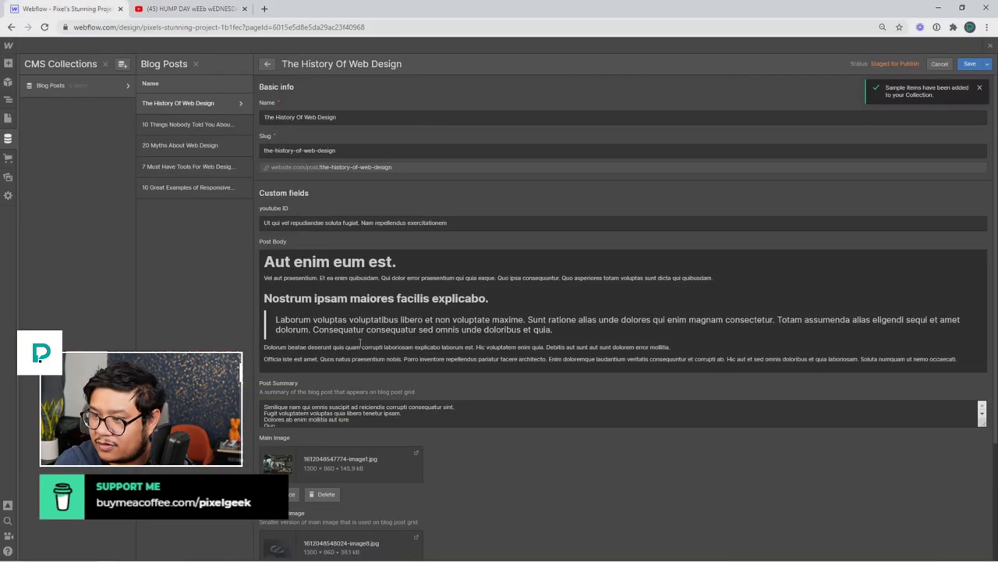
pyautogui.tripleClick(313, 222)
pyautogui.hotkey('ctrl', 'v')
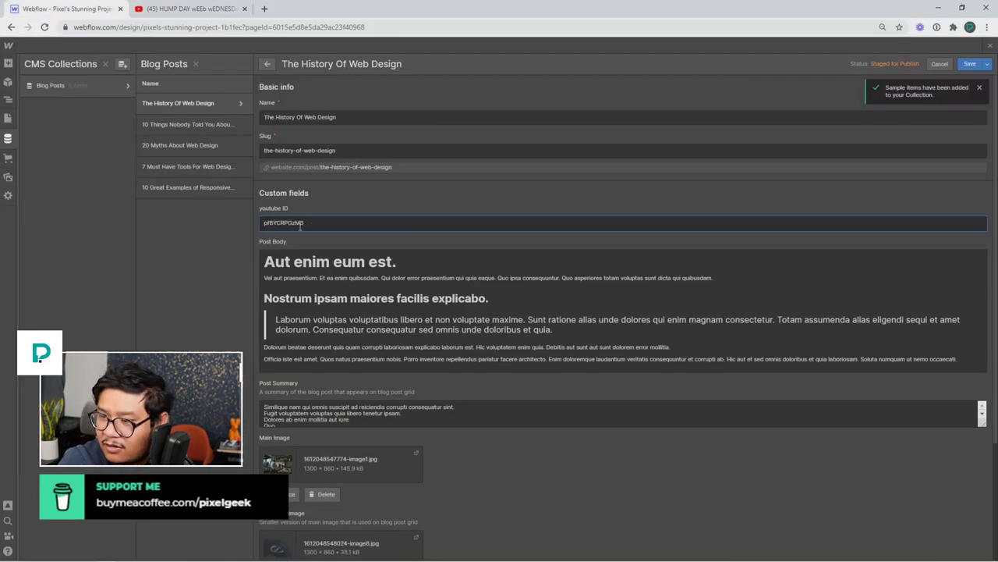
pyautogui.click(969, 66)
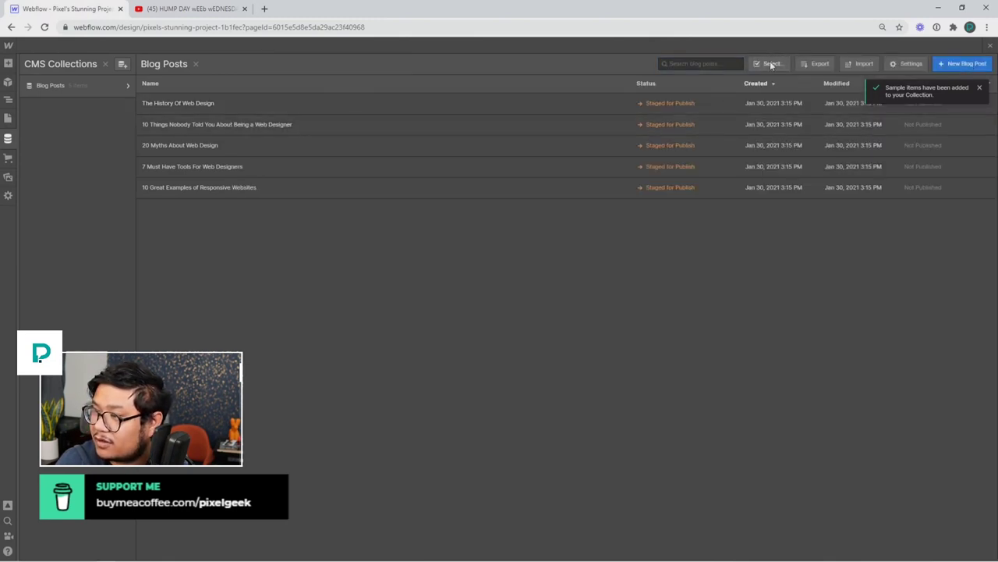
# Delete the four other sample blog posts, keeping "The History Of Web Design", and return to the page canvas.
pyautogui.click(771, 66)
pyautogui.click(146, 83)
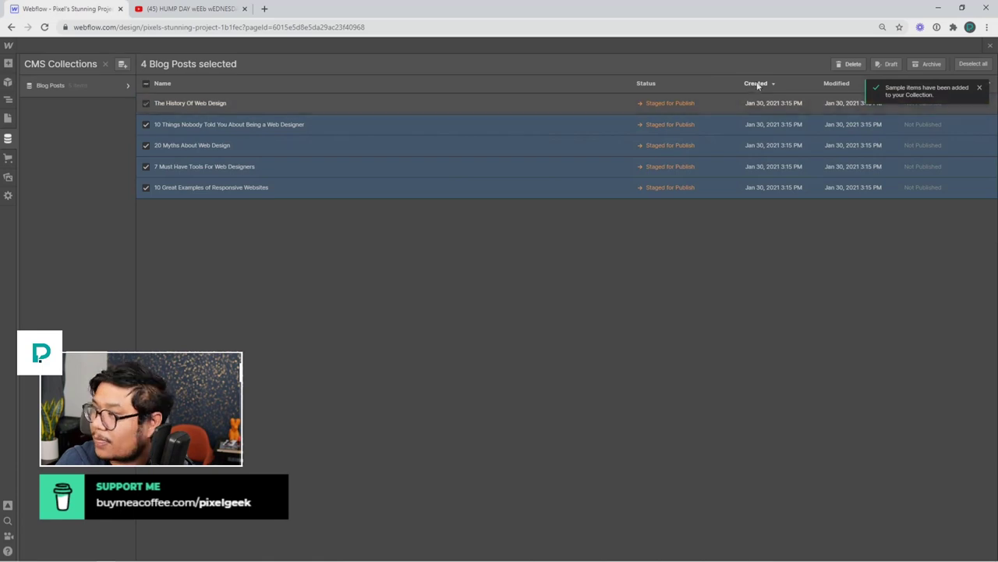
pyautogui.click(848, 64)
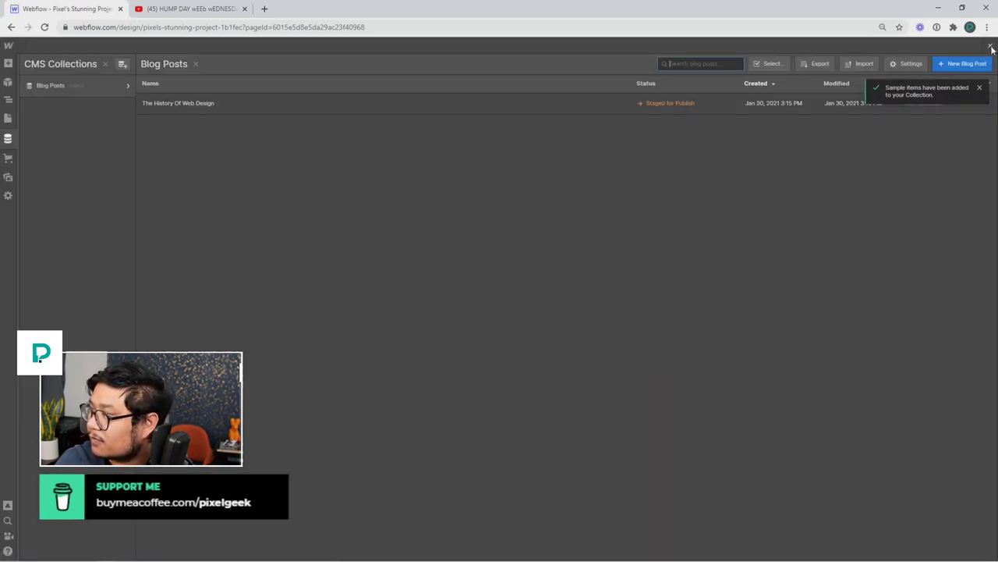
pyautogui.click(992, 47)
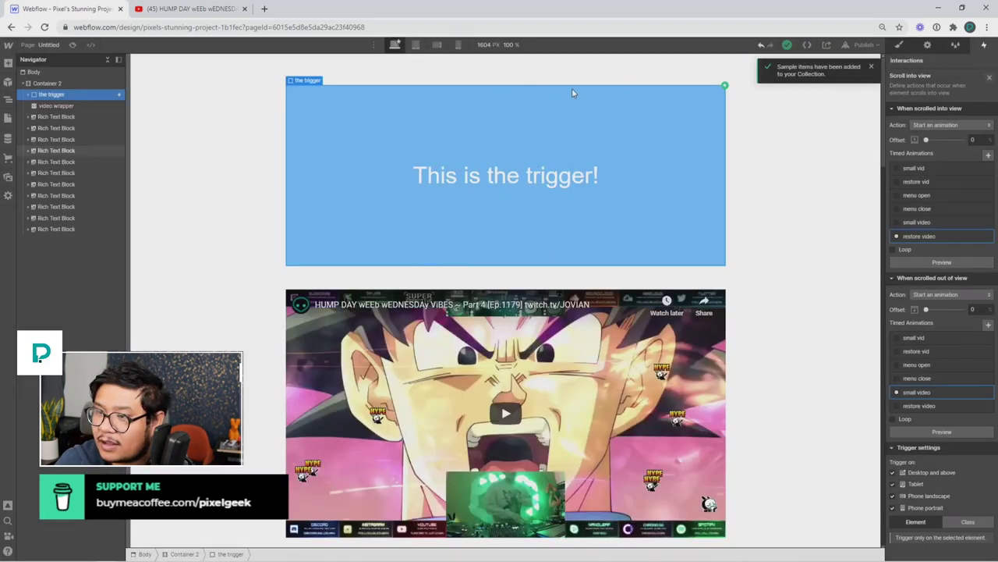
# Copy Container 2 with all its content from the current page onto the Blog Posts Template page.
pyautogui.click(45, 84)
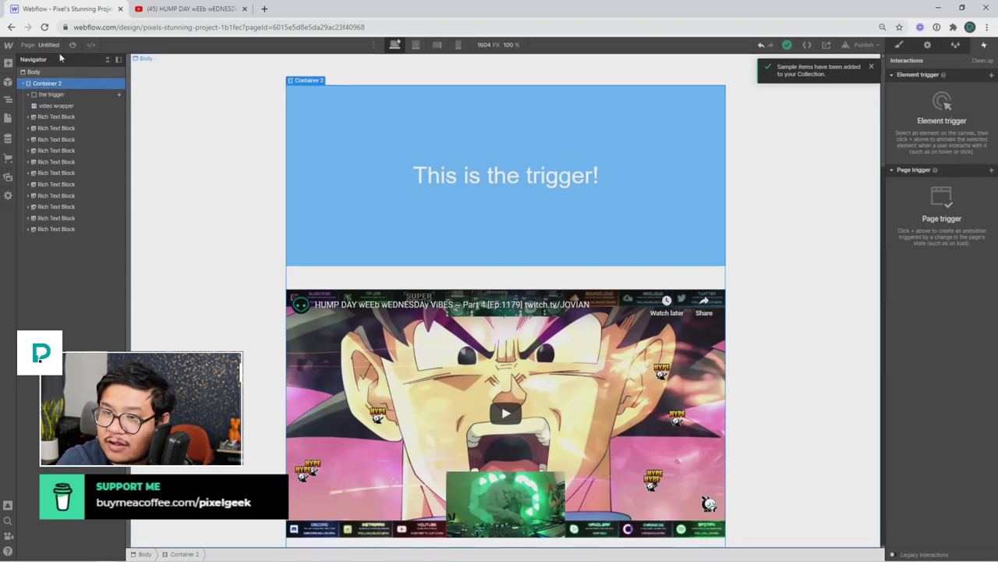
pyautogui.click(45, 47)
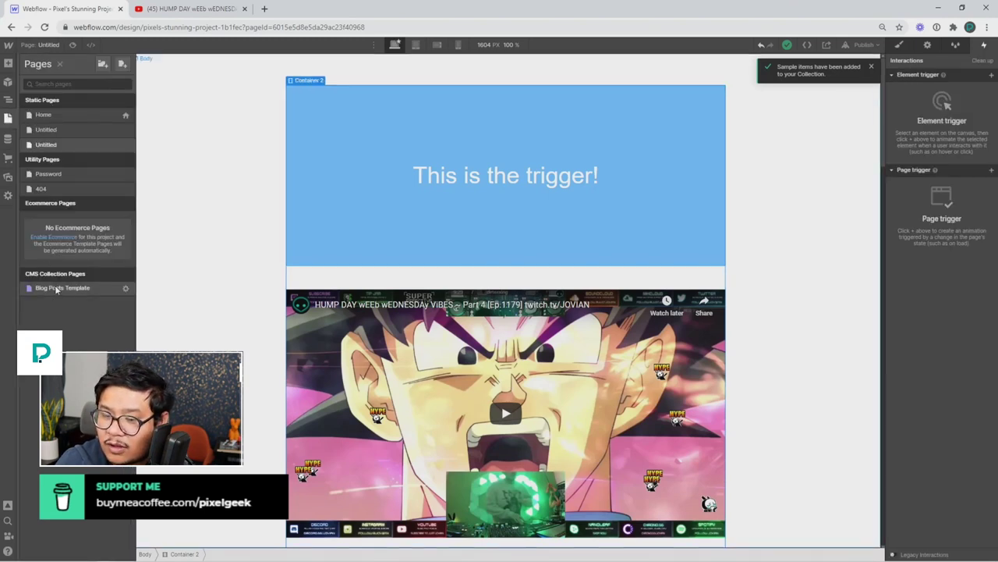
pyautogui.click(47, 288)
pyautogui.click(204, 201)
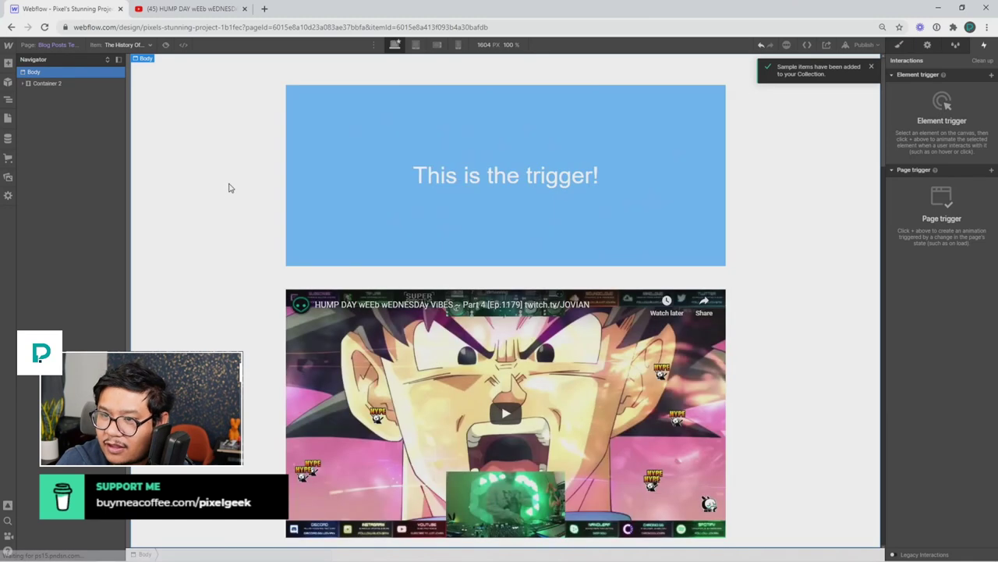
# Bind the text block inside the trigger to the Name field of Blog Posts.
pyautogui.click(452, 171)
pyautogui.click(453, 170)
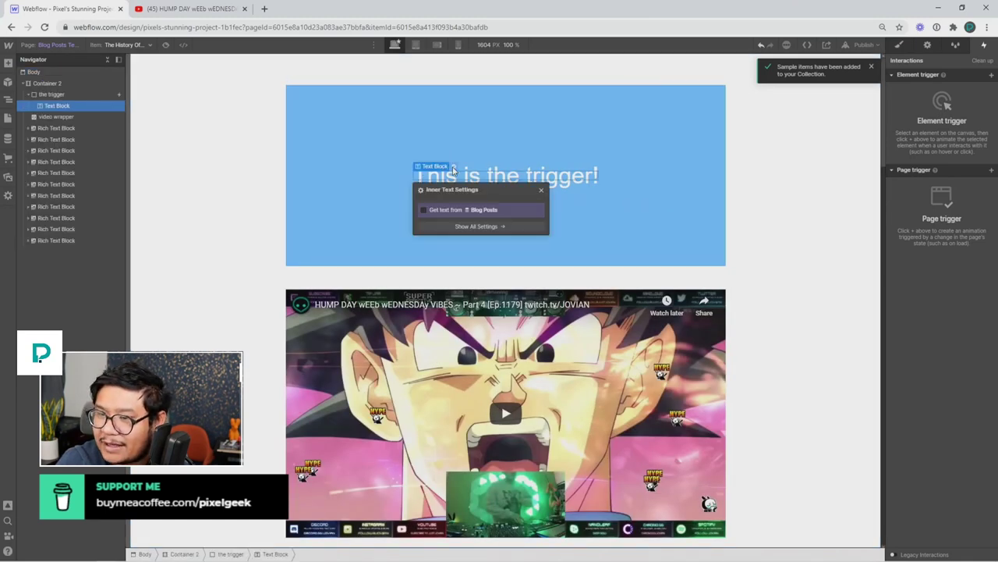
pyautogui.click(446, 211)
pyautogui.click(444, 222)
pyautogui.click(468, 229)
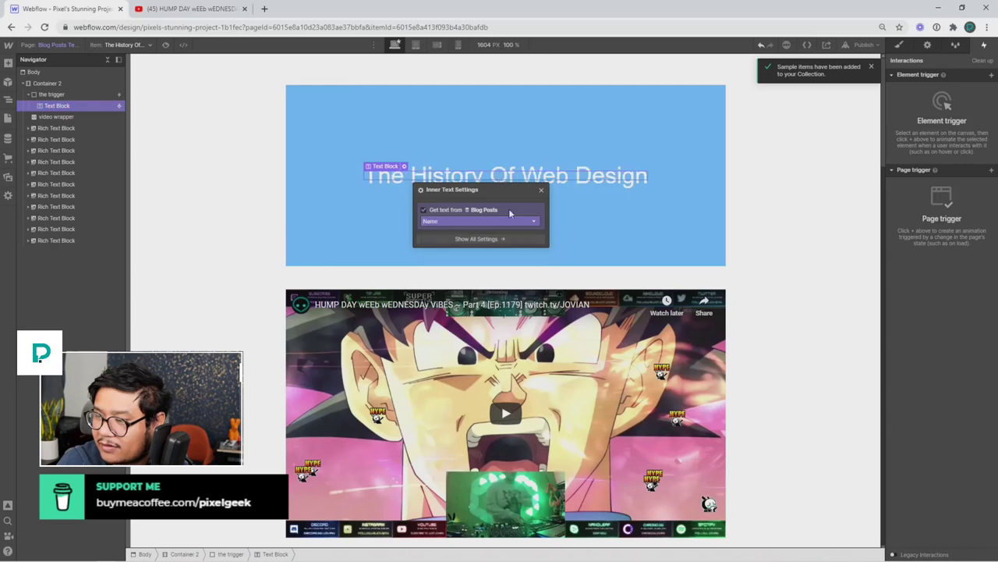
pyautogui.click(542, 191)
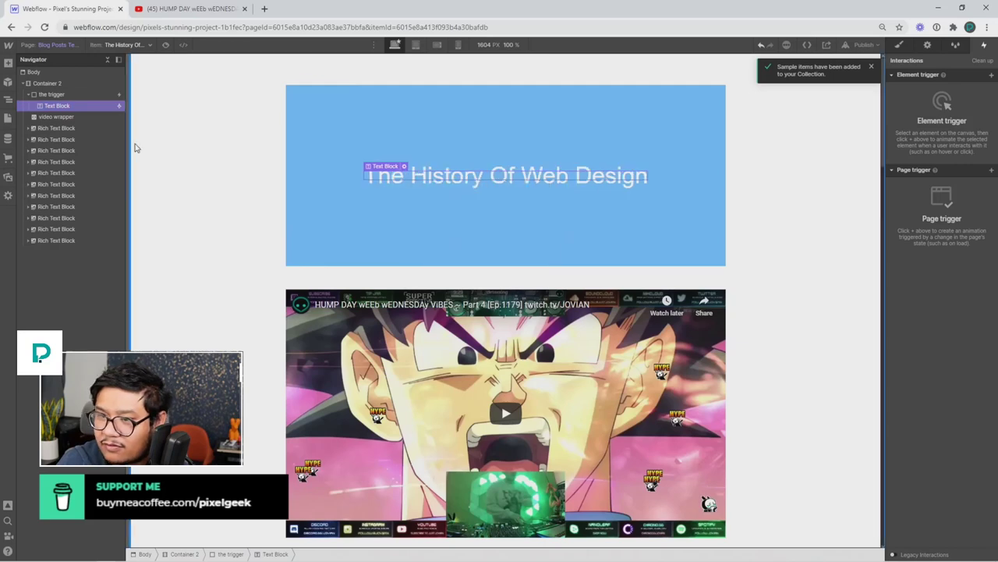
# Delete all but one of the rich text blocks below the video wrapper.
pyautogui.click(86, 140)
pyautogui.press('Delete')
pyautogui.press('Delete')
pyautogui.press('Delete')
pyautogui.press('Delete')
pyautogui.press('Delete')
pyautogui.press('Delete')
pyautogui.press('Delete')
pyautogui.press('Delete')
pyautogui.press('Delete')
pyautogui.press('Delete')
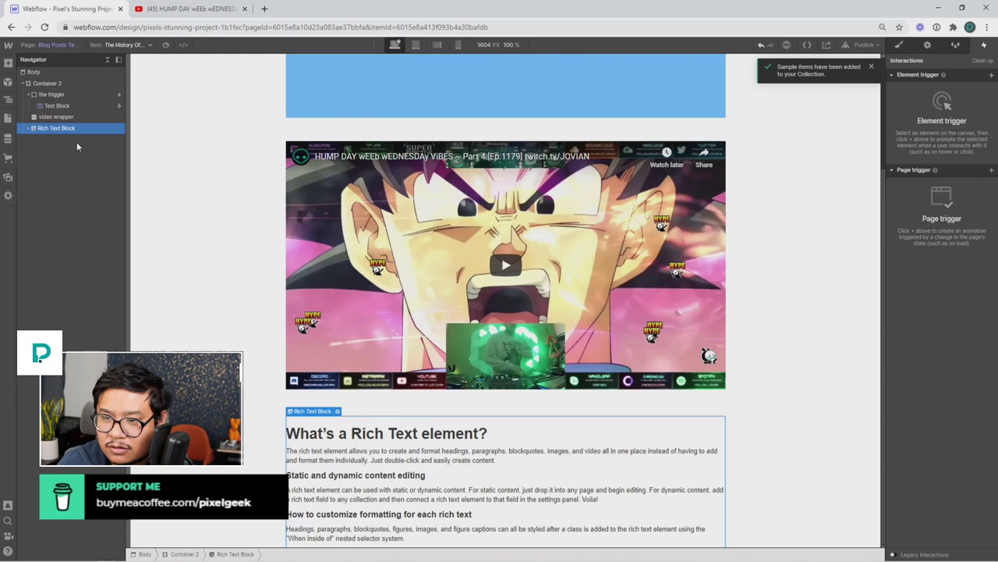
# Bind the remaining rich text block to the Post Body field of Blog Posts.
pyautogui.click(337, 411)
pyautogui.click(319, 387)
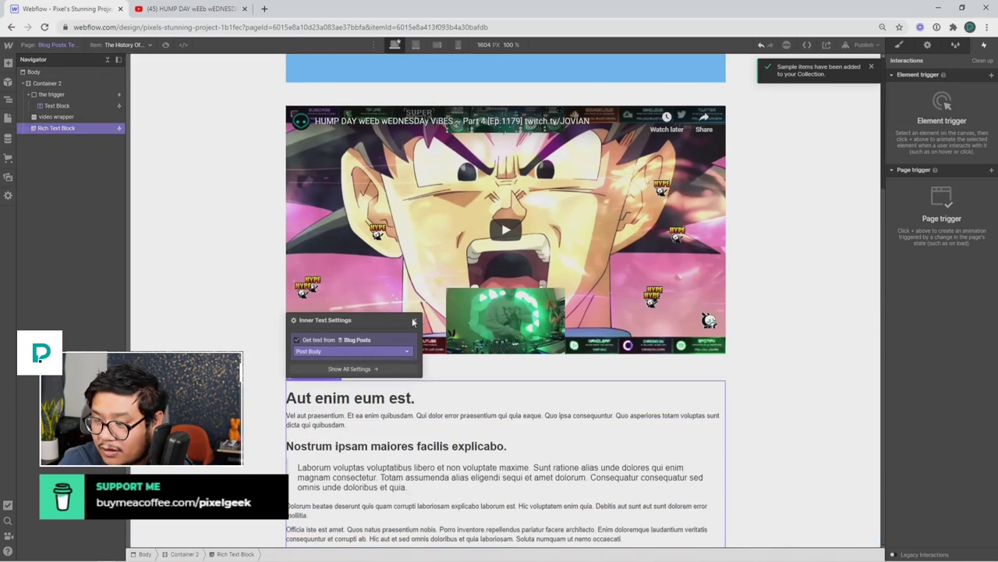
pyautogui.click(416, 380)
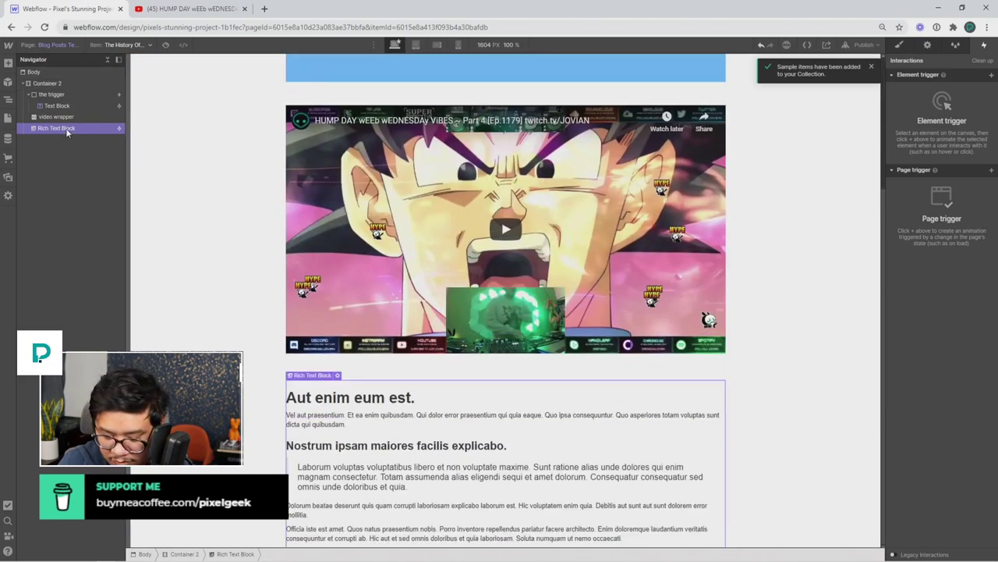
# Duplicate the bound rich text block five times to lengthen the template page.
pyautogui.hotkey('ctrl', 'd')
pyautogui.hotkey('ctrl', 'd')
pyautogui.hotkey('ctrl', 'd')
pyautogui.hotkey('ctrl', 'd')
pyautogui.hotkey('ctrl', 'd')
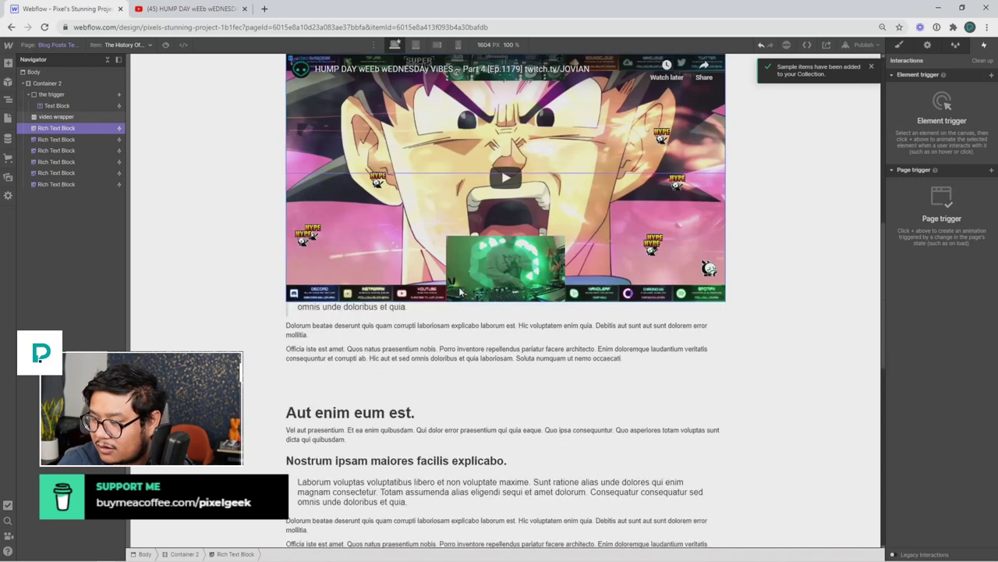
# Replace the hard-coded video ID in the video wrapper's embed code with the youtube ID field and save the embed.
pyautogui.scroll(10, 460, 291)
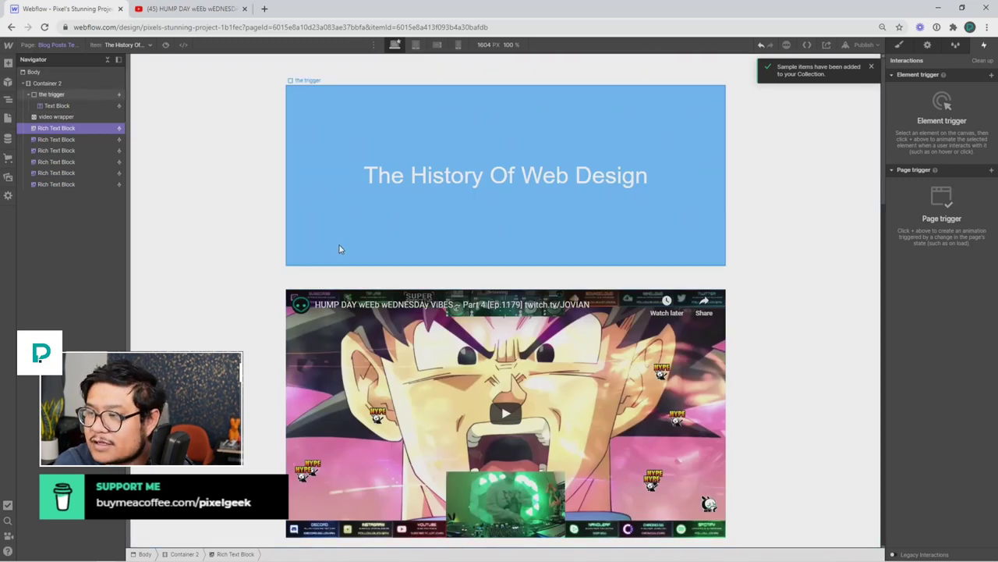
pyautogui.click(324, 333)
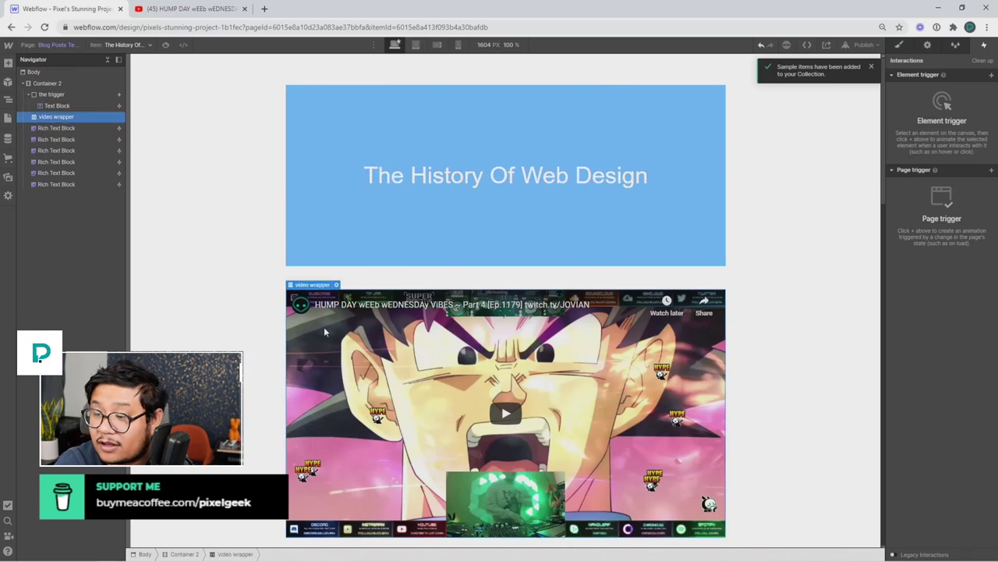
pyautogui.doubleClick(498, 334)
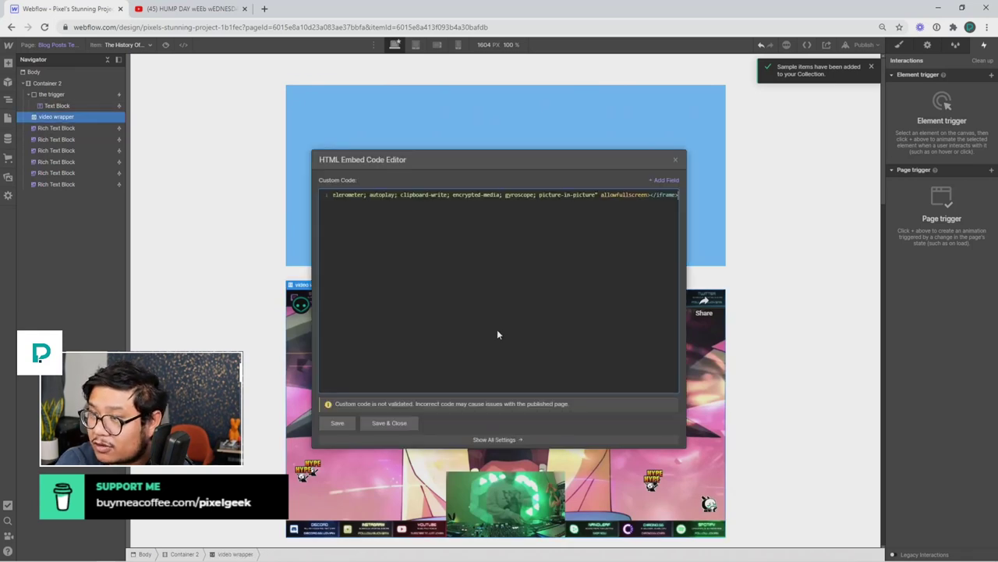
pyautogui.hscroll(-3, 581, 201)
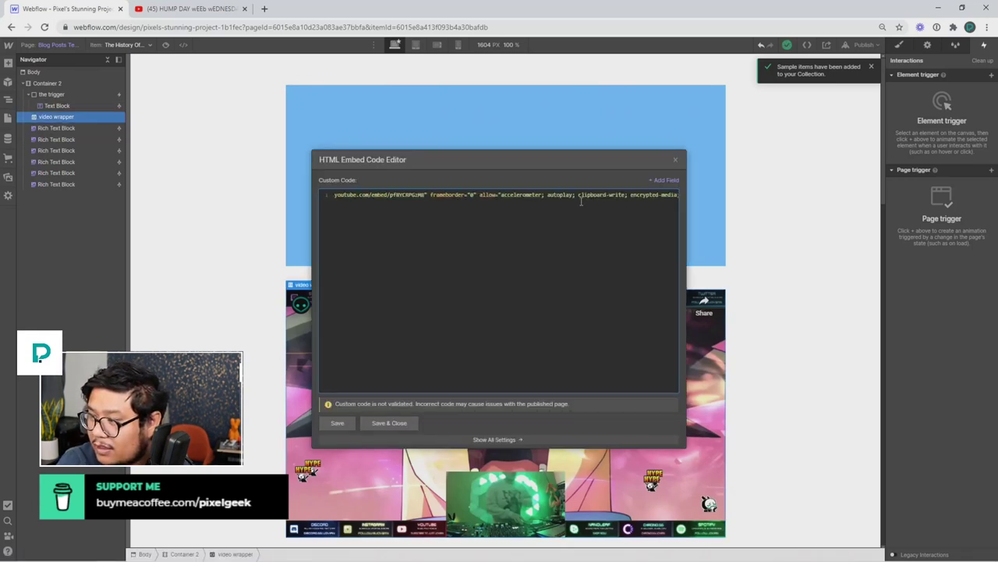
pyautogui.hscroll(-2, 581, 201)
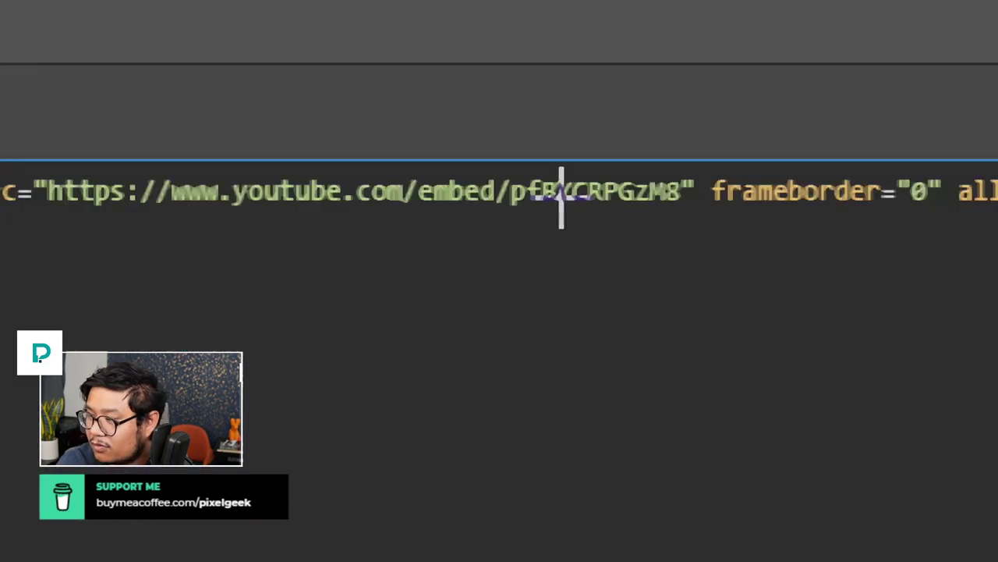
pyautogui.doubleClick(565, 194)
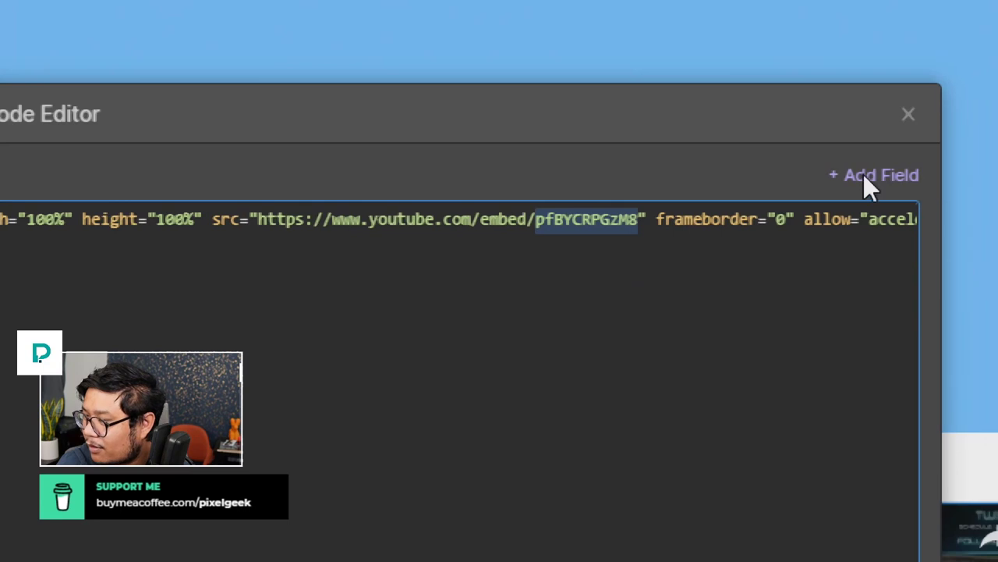
pyautogui.click(863, 174)
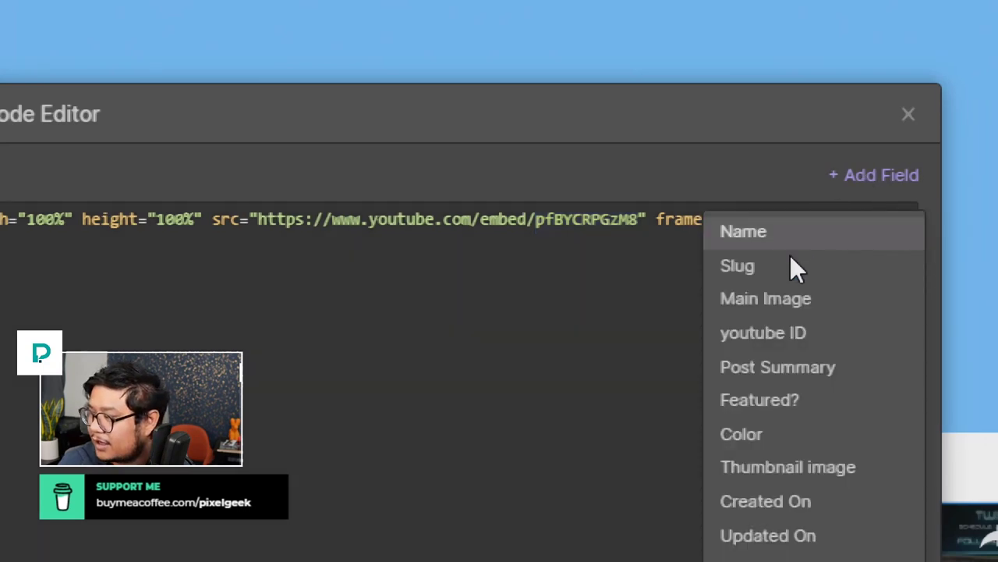
pyautogui.click(776, 333)
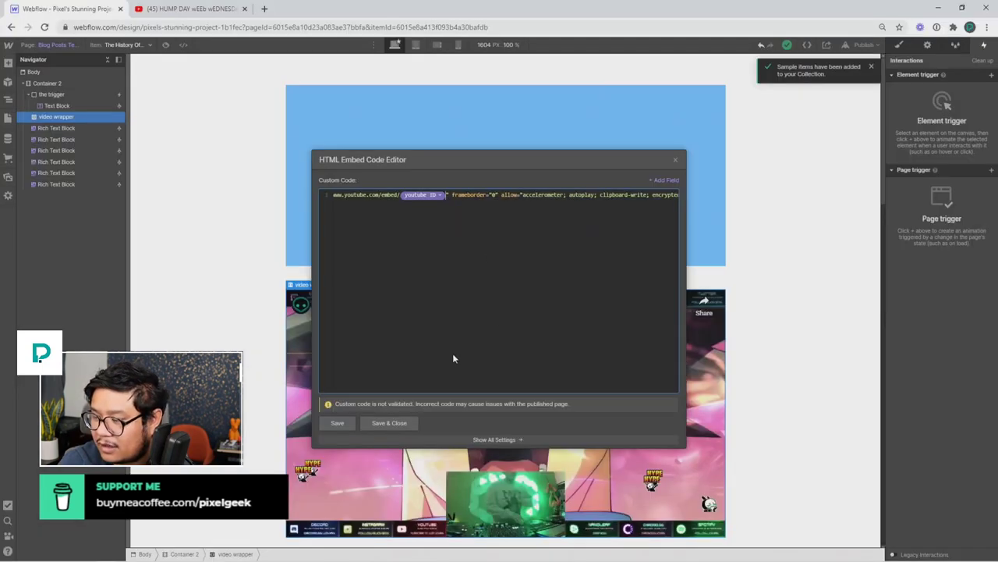
pyautogui.click(389, 422)
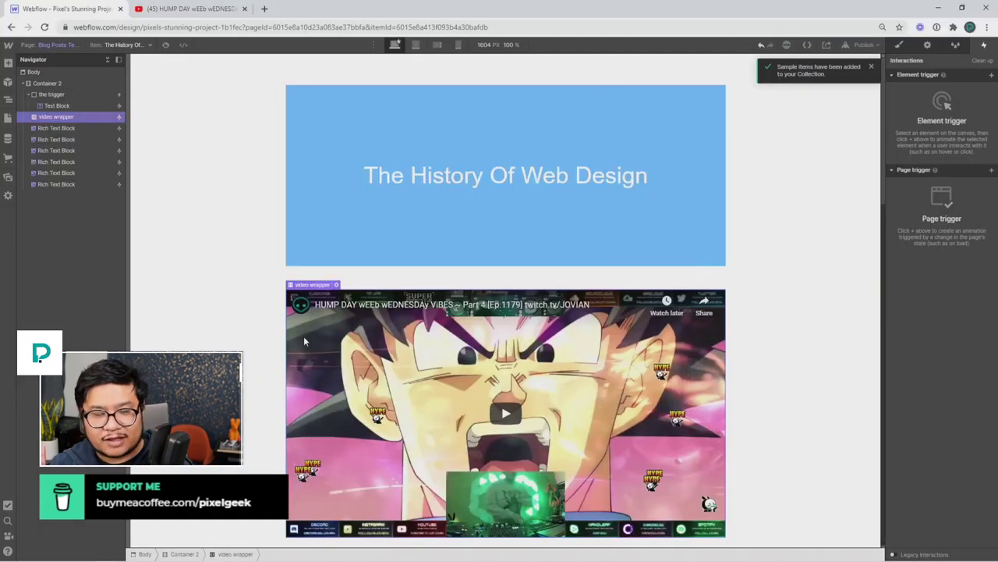
# Switch to YouTube, open the video FRIDAY PEW PEW PEW ~ Part 4 and copy its video ID from the address.
pyautogui.click(225, 10)
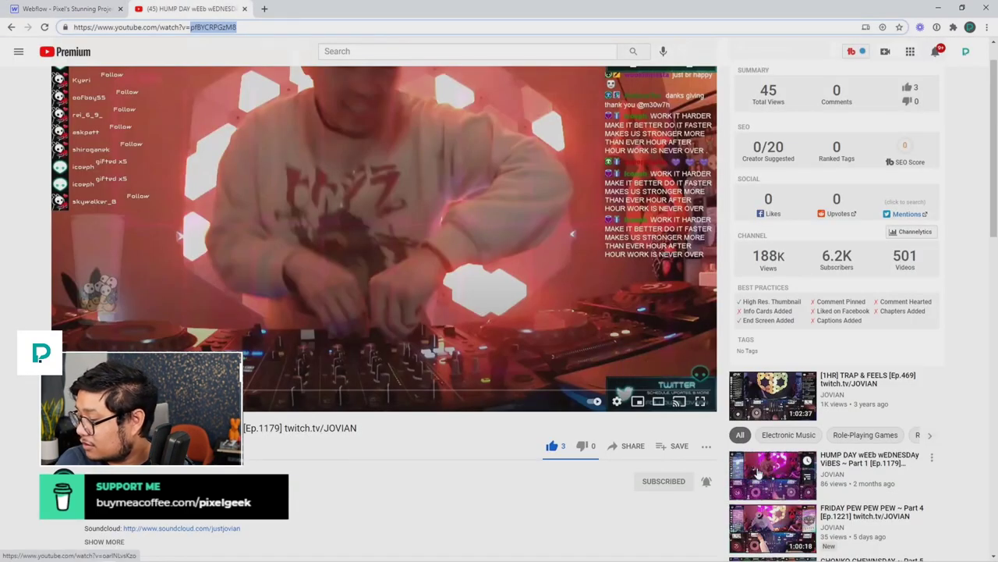
pyautogui.click(733, 504)
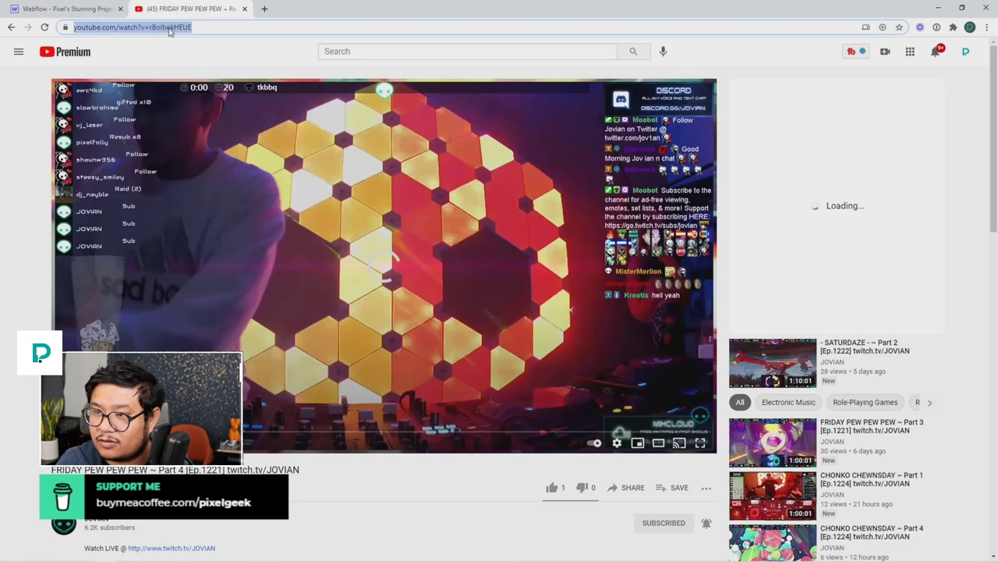
pyautogui.doubleClick(212, 26)
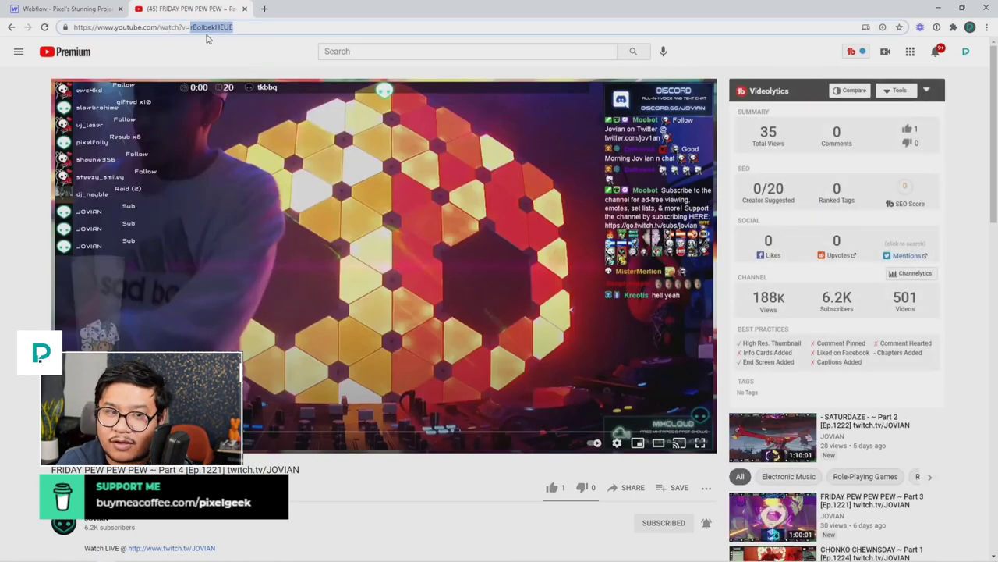
# Return to Webflow and replace the youtube ID of the blog post The History Of Web Design with the copied ID, saving the item.
pyautogui.click(103, 16)
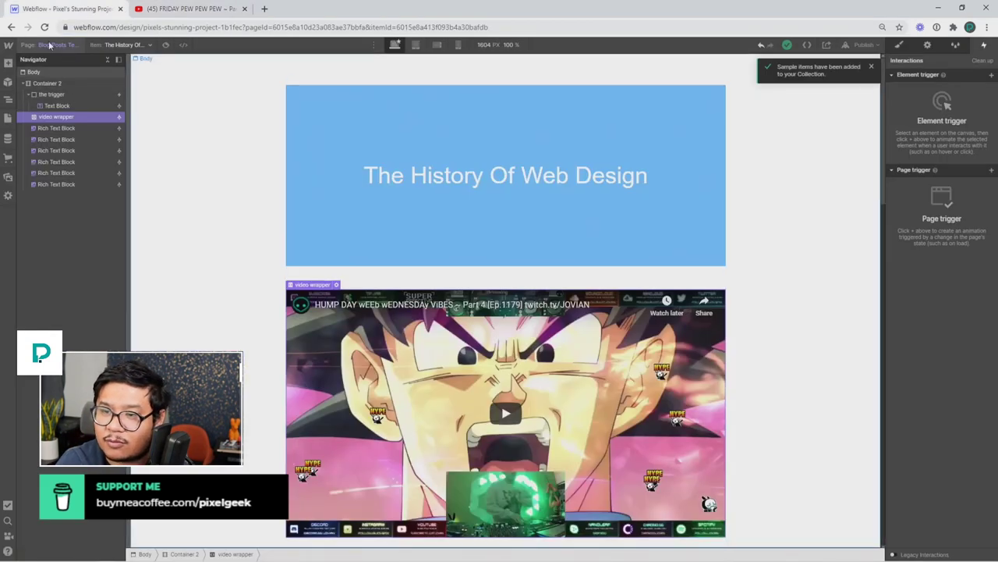
pyautogui.click(50, 44)
pyautogui.click(8, 117)
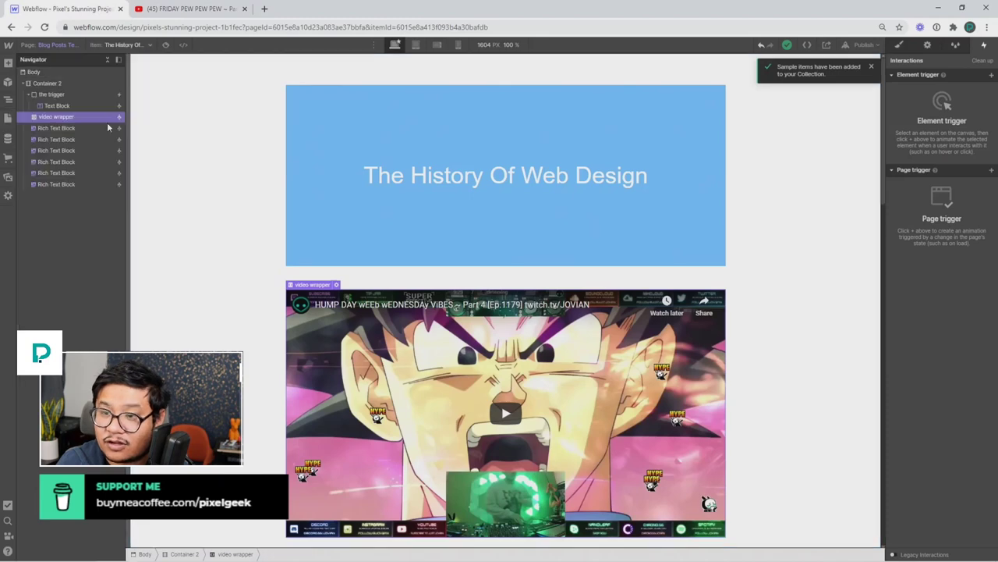
pyautogui.click(8, 138)
pyautogui.click(205, 102)
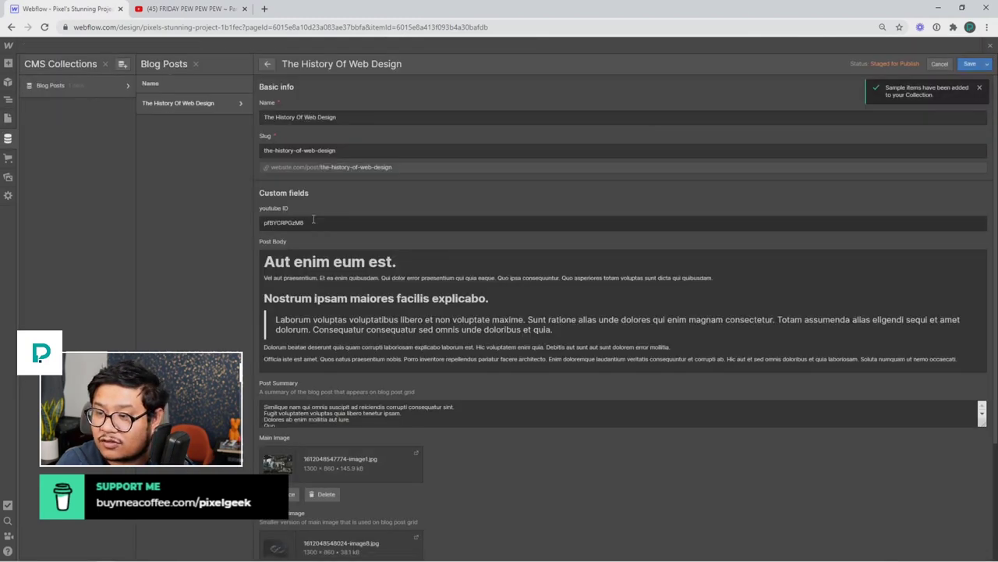
pyautogui.click(968, 64)
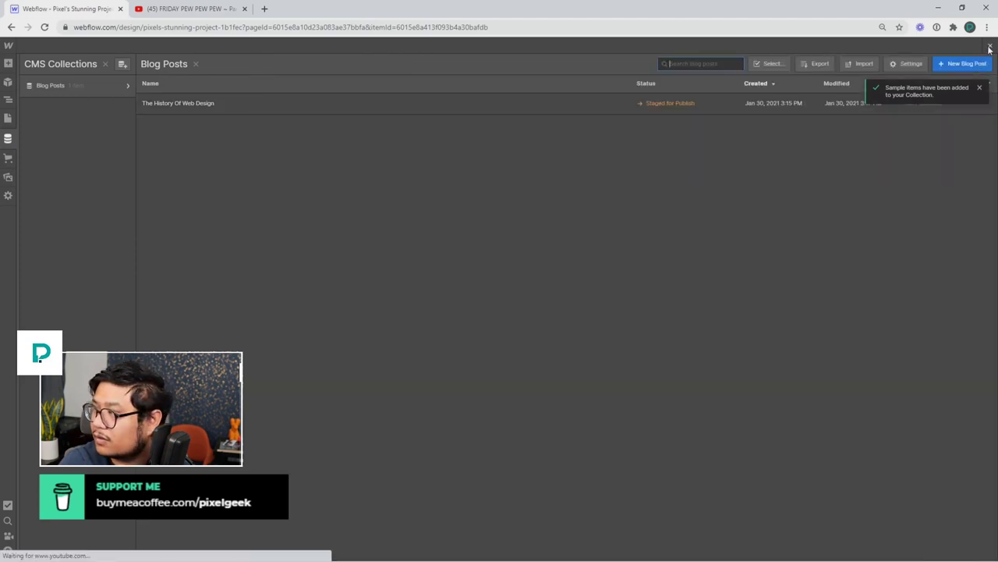
pyautogui.click(989, 48)
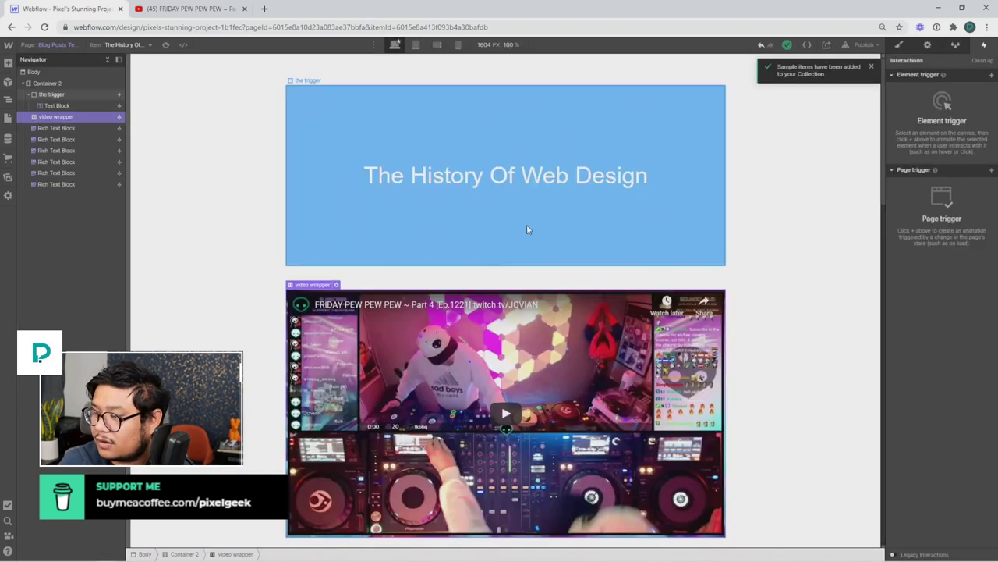
# Publish the site to its webflow.io domain and open the live page of the blog post.
pyautogui.click(209, 331)
pyautogui.scroll(-3, 227, 328)
pyautogui.scroll(3, 474, 267)
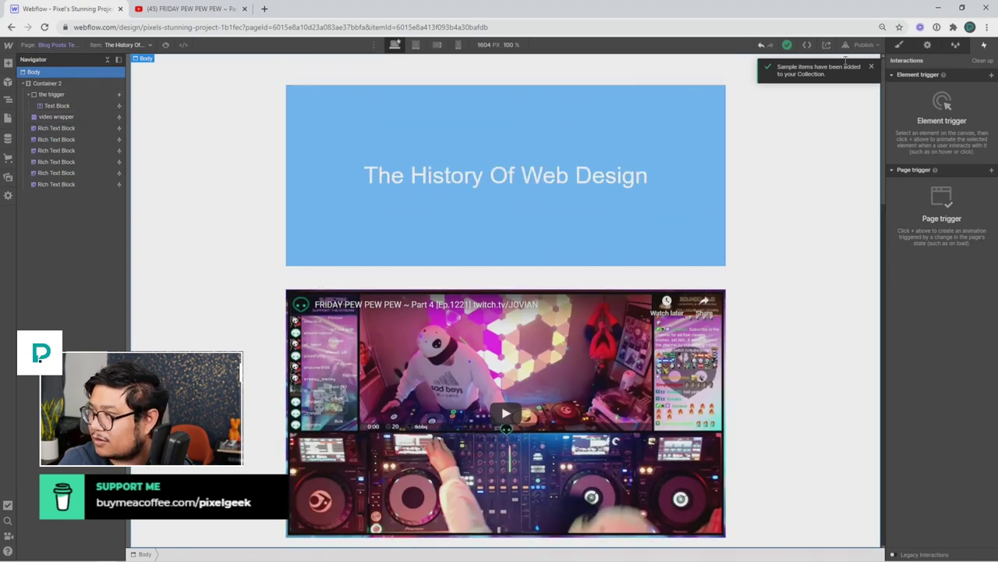
pyautogui.click(863, 45)
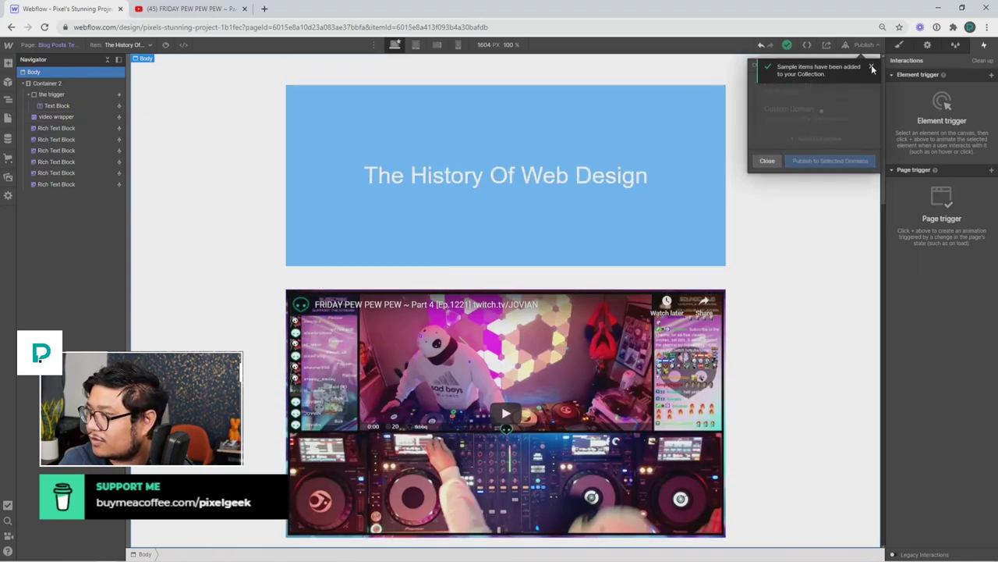
pyautogui.click(872, 69)
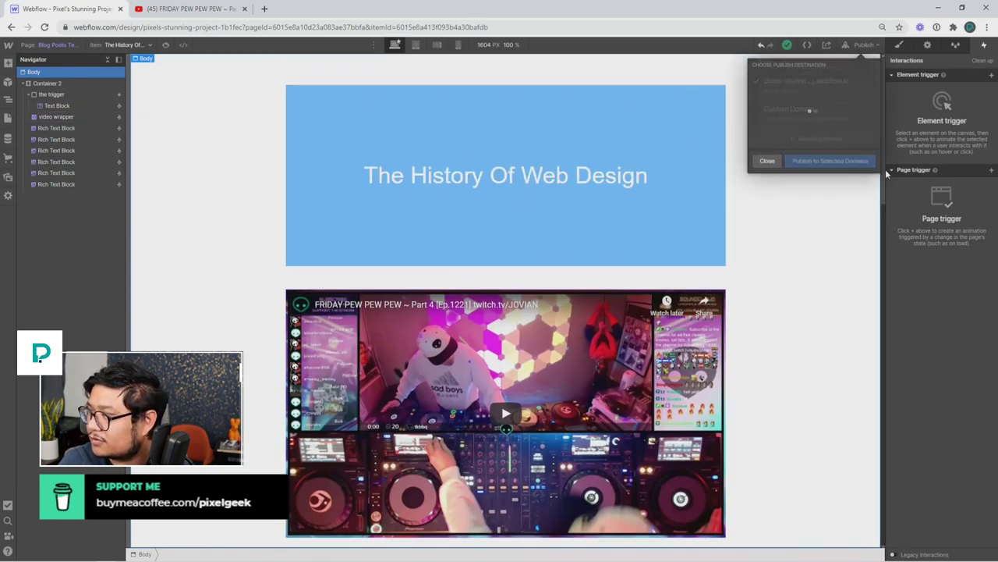
pyautogui.click(855, 83)
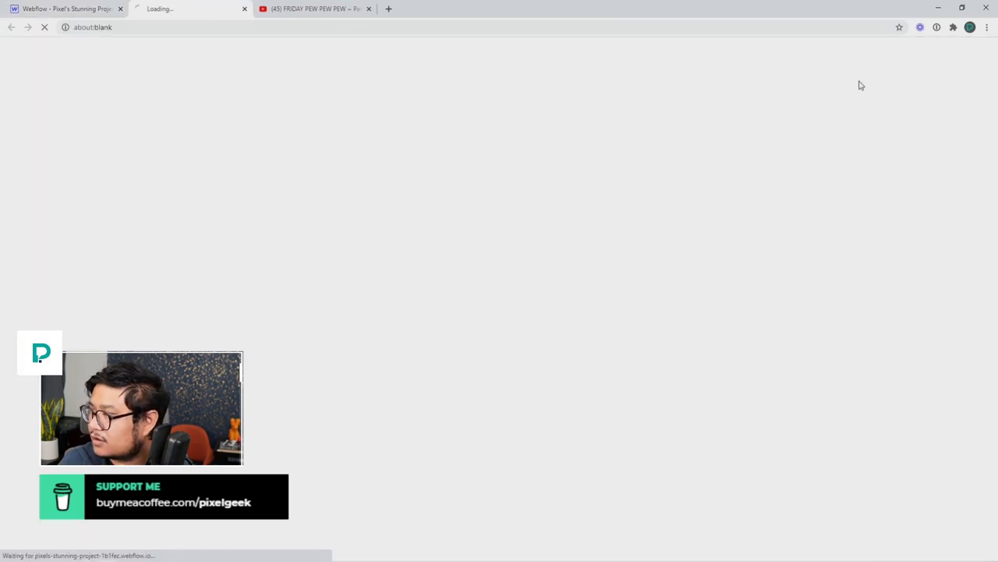
# Examine on the live blog post how the video shrinks into the corner and restores while scrolling down and up.
pyautogui.scroll(-1, 996, 94)
pyautogui.scroll(-2, 996, 94)
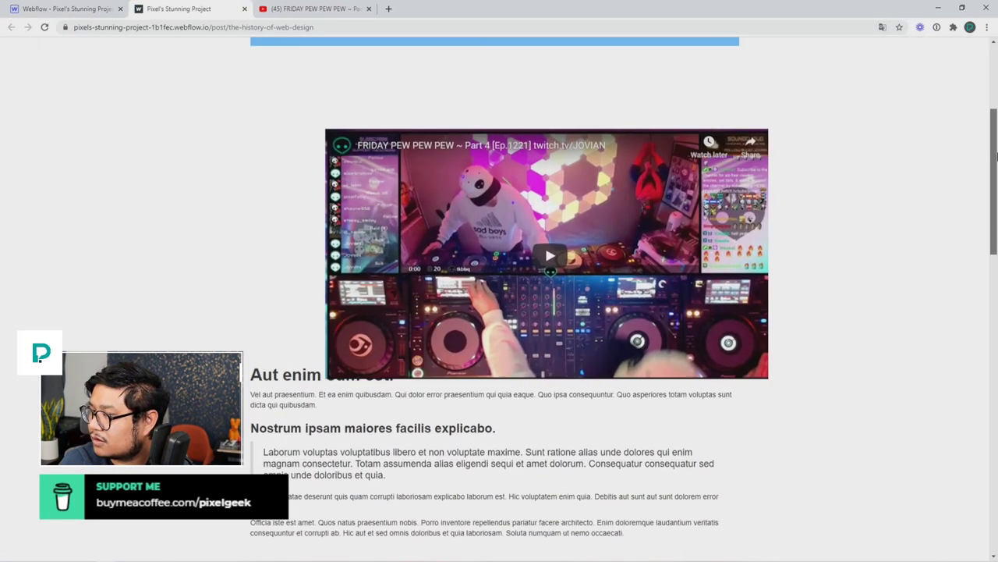
pyautogui.scroll(3, 979, 216)
pyautogui.scroll(-3, 981, 350)
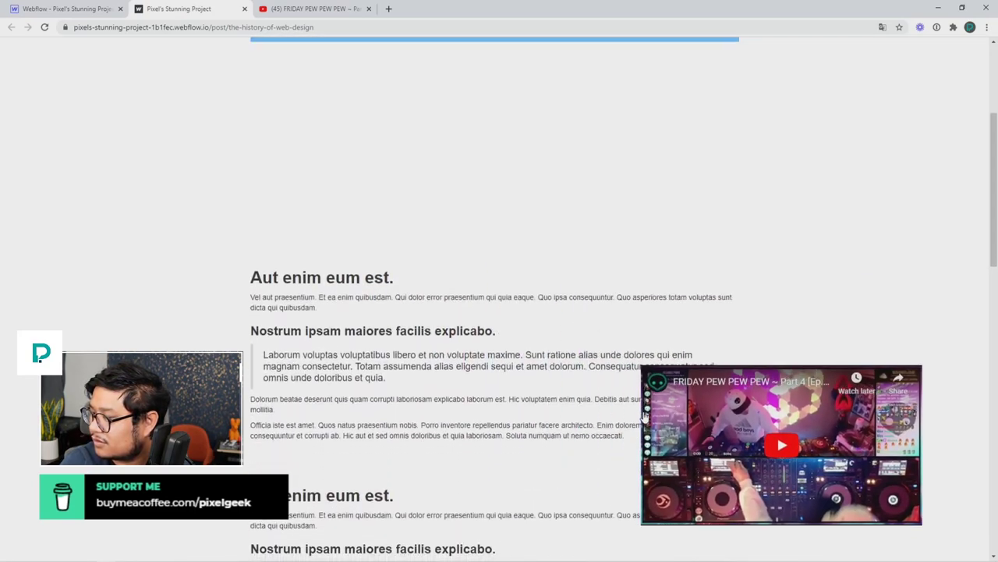
pyautogui.scroll(4, 375, 305)
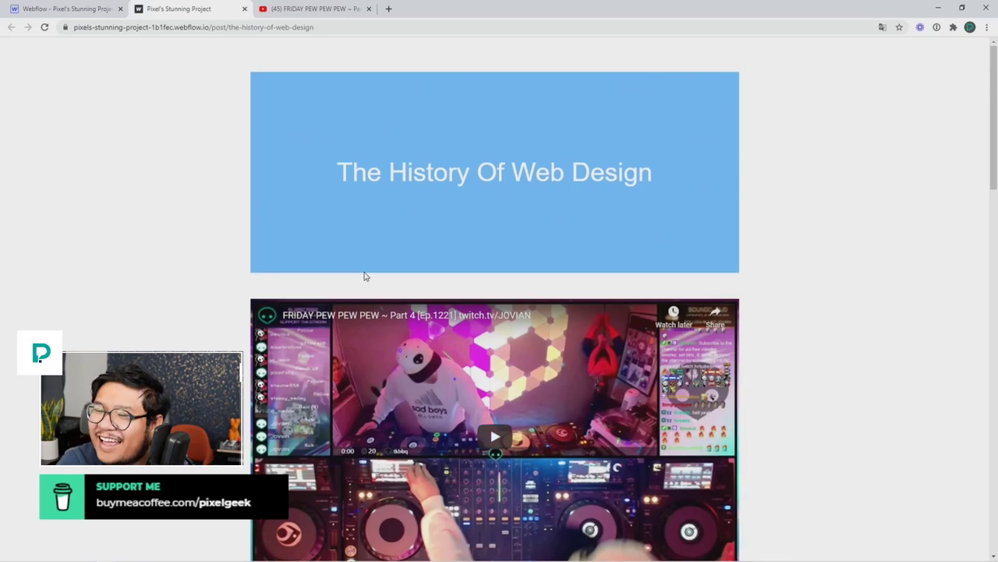
pyautogui.scroll(-5, 364, 275)
pyautogui.scroll(5, 364, 278)
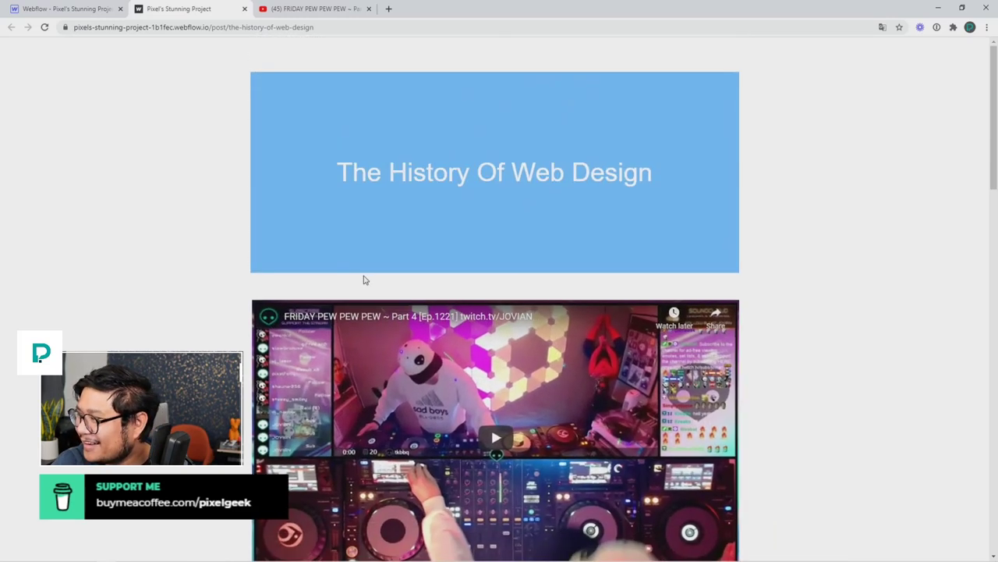
pyautogui.moveTo(994, 67); pyautogui.dragTo(991, 133)
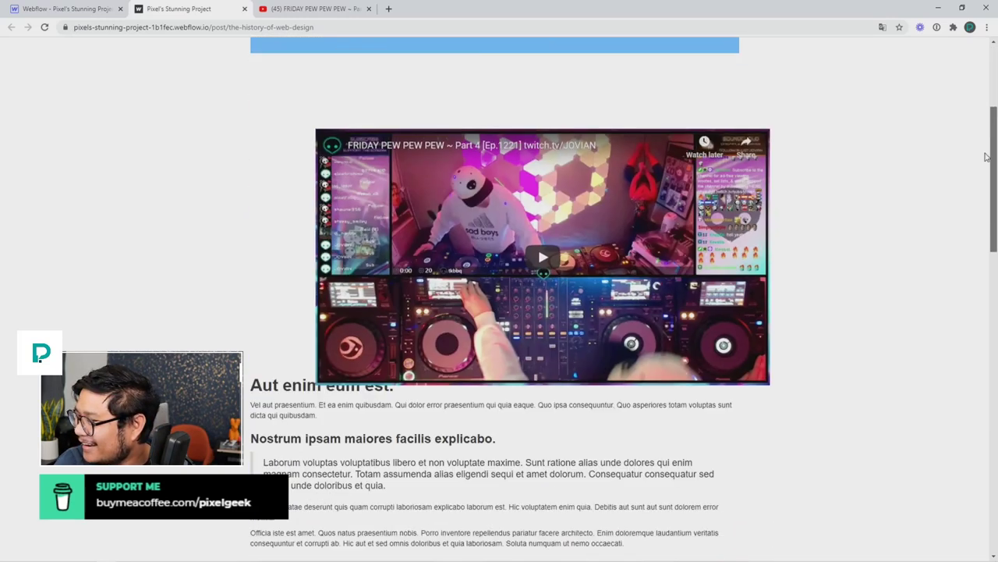
pyautogui.scroll(-5, 929, 347)
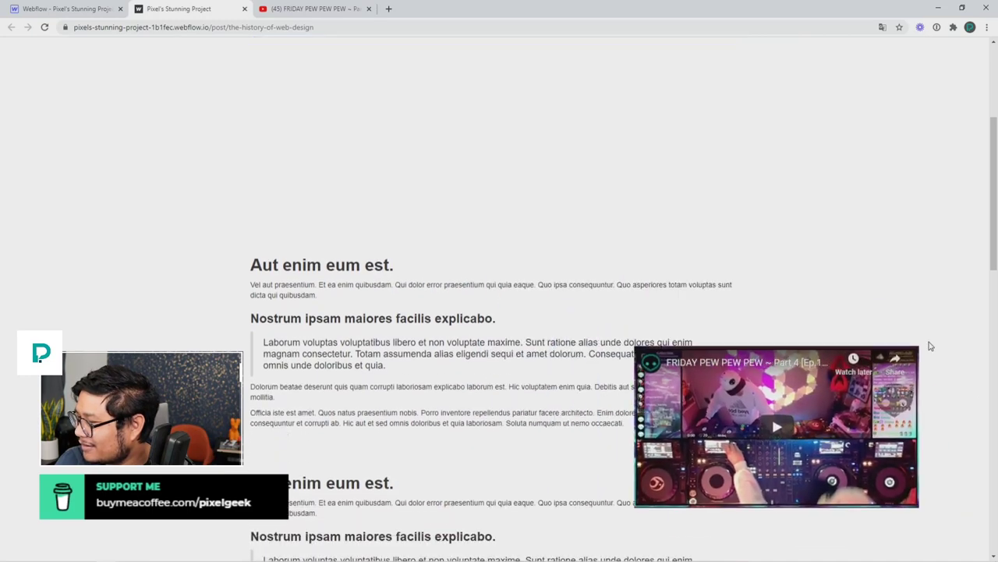
pyautogui.scroll(10, 929, 346)
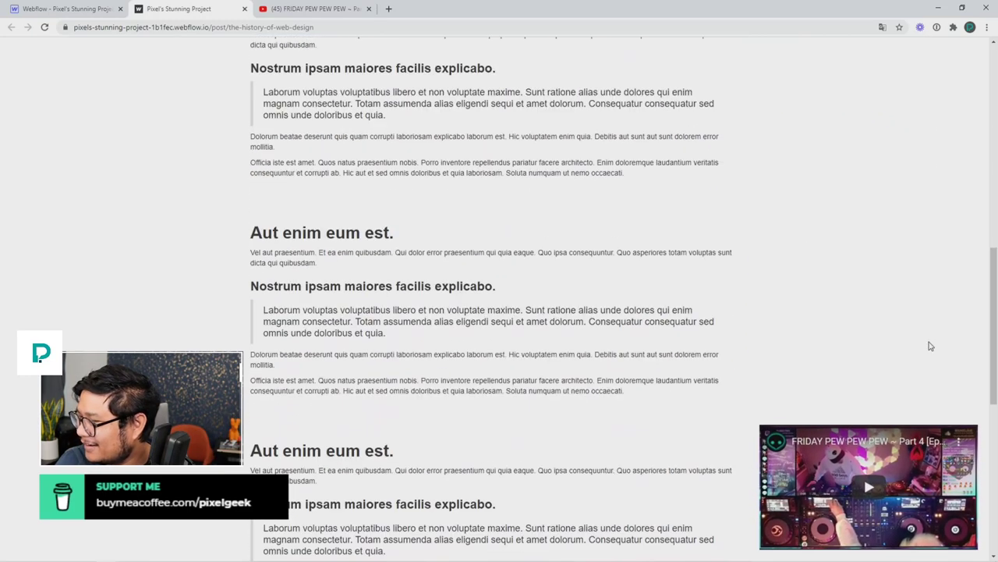
pyautogui.scroll(-8, 929, 344)
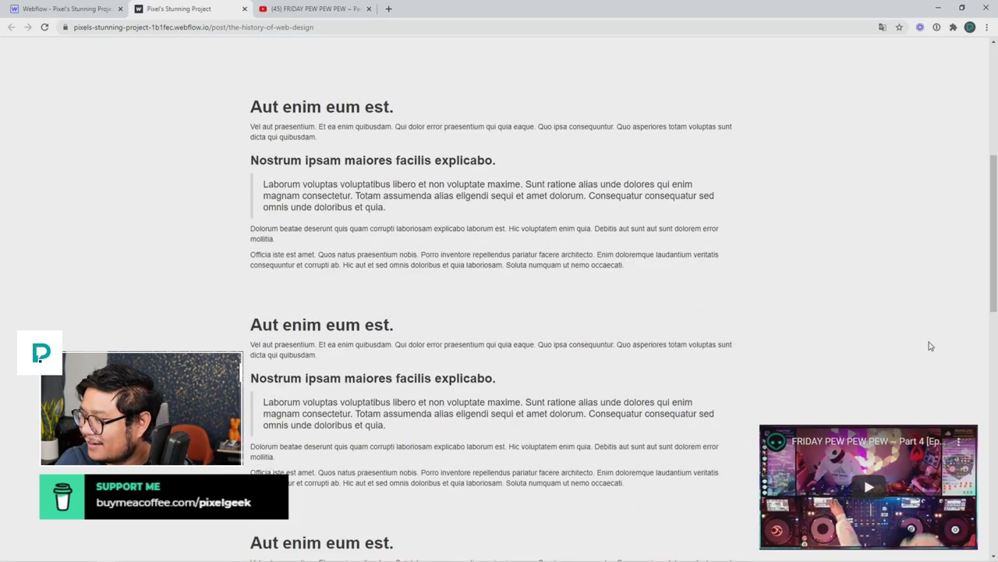
pyautogui.scroll(8, 929, 346)
pyautogui.scroll(-3, 929, 346)
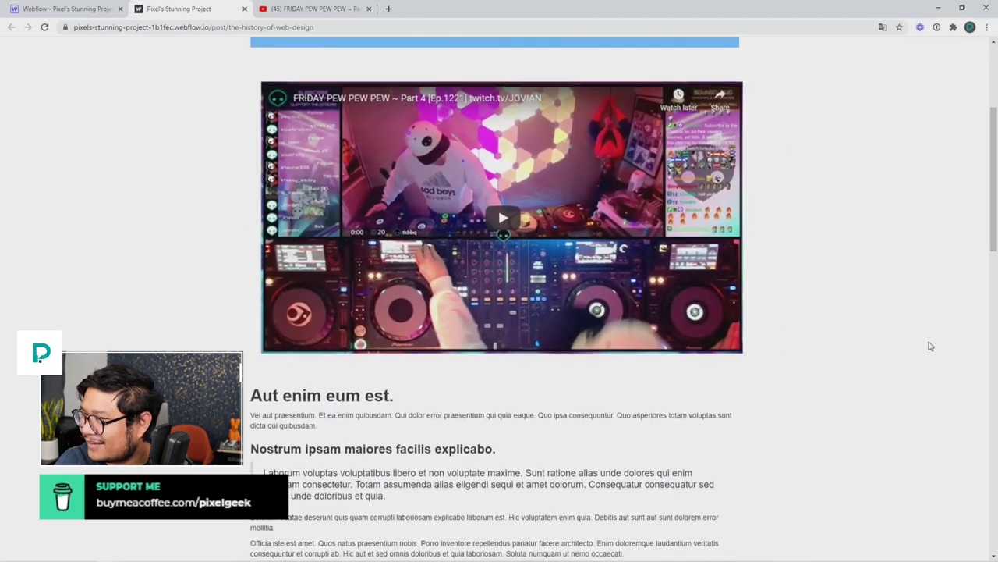
pyautogui.scroll(3, 929, 347)
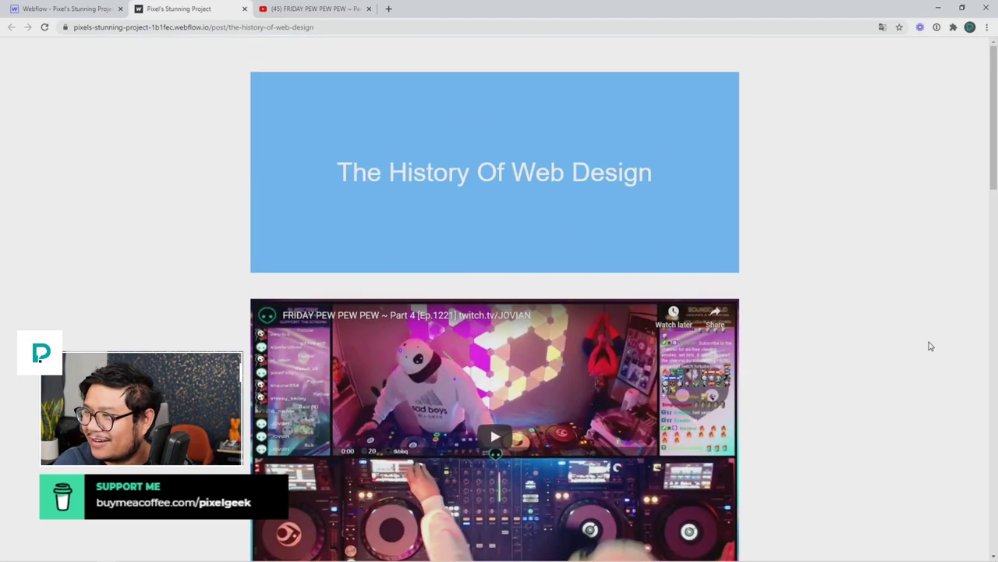
pyautogui.scroll(-3, 929, 346)
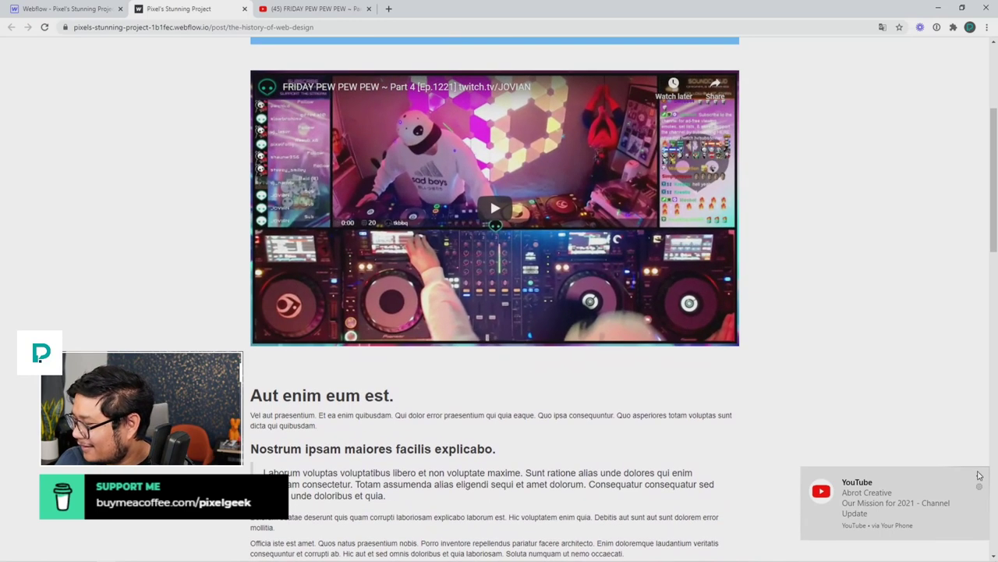
pyautogui.click(978, 475)
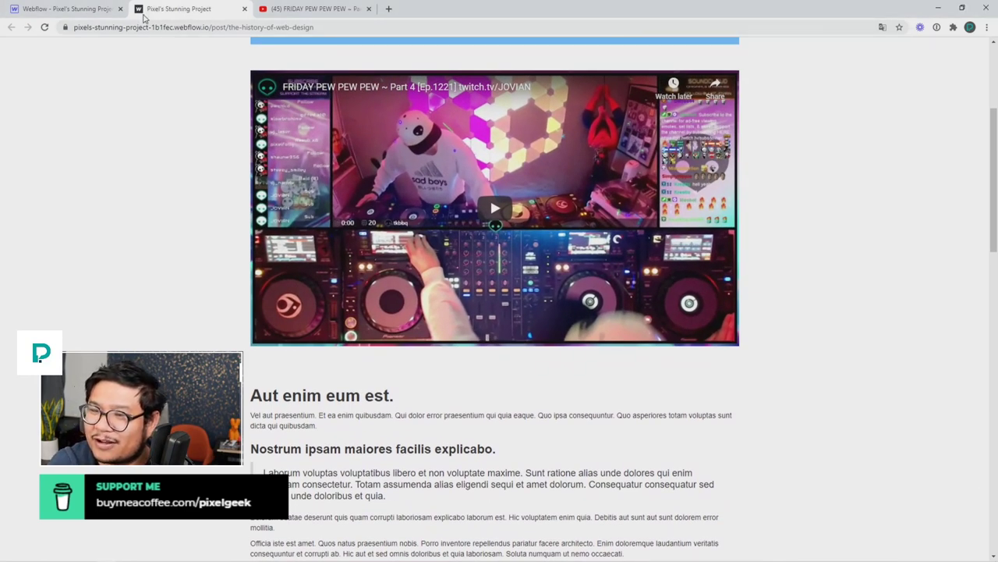
# Return to the Webflow designer and check the video's scroll behavior on the blog template in preview mode.
pyautogui.click(87, 16)
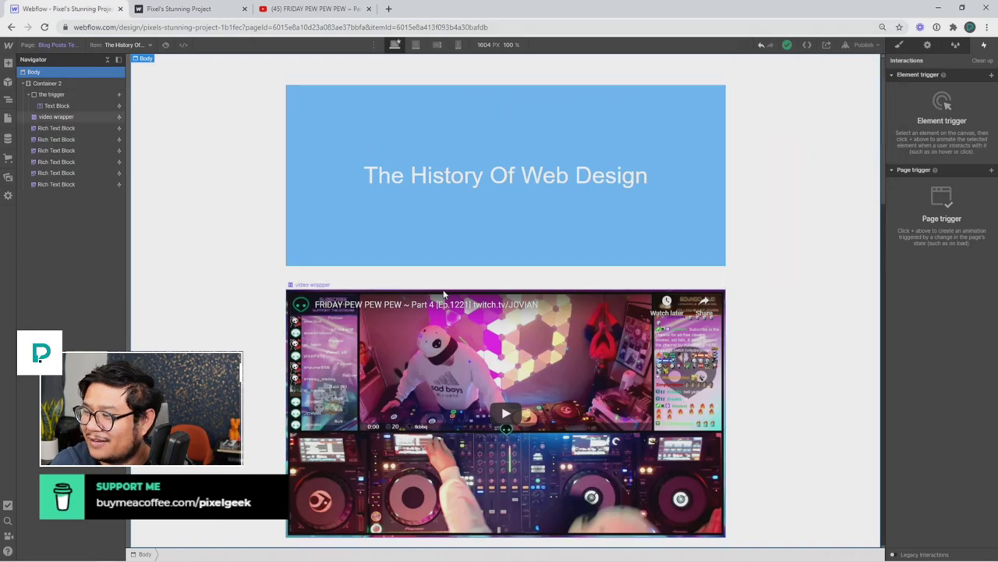
pyautogui.scroll(-3, 443, 291)
pyautogui.click(166, 46)
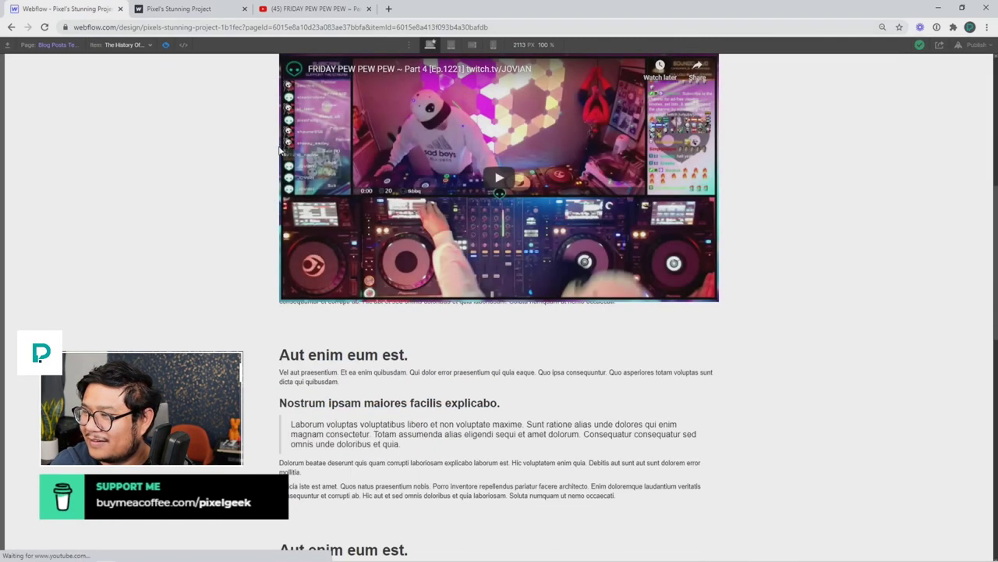
pyautogui.scroll(3, 226, 123)
pyautogui.click(166, 46)
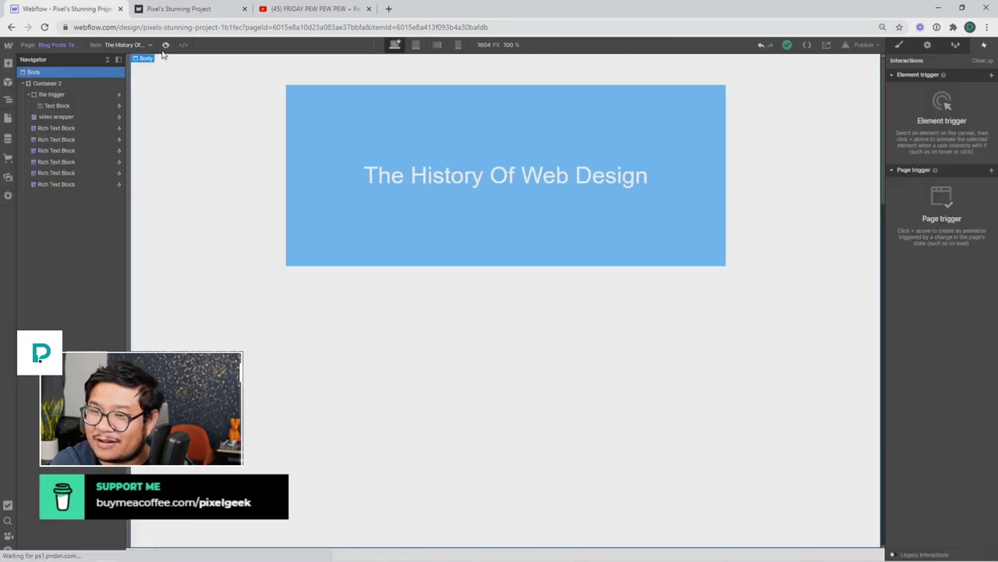
# Open the Home page and its live version to check how the original video reacts to scrolling.
pyautogui.click(7, 118)
pyautogui.click(52, 121)
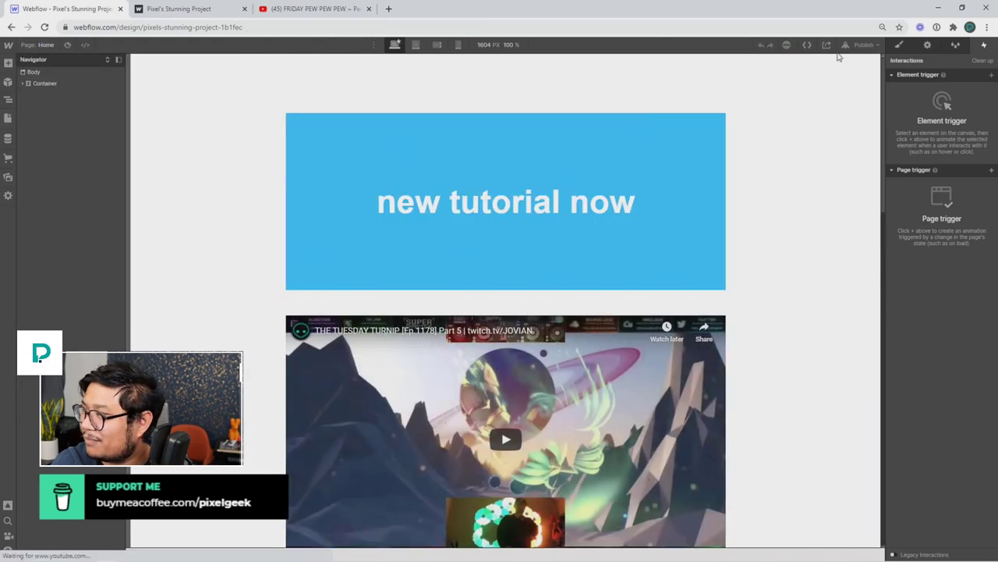
pyautogui.click(877, 45)
pyautogui.click(857, 82)
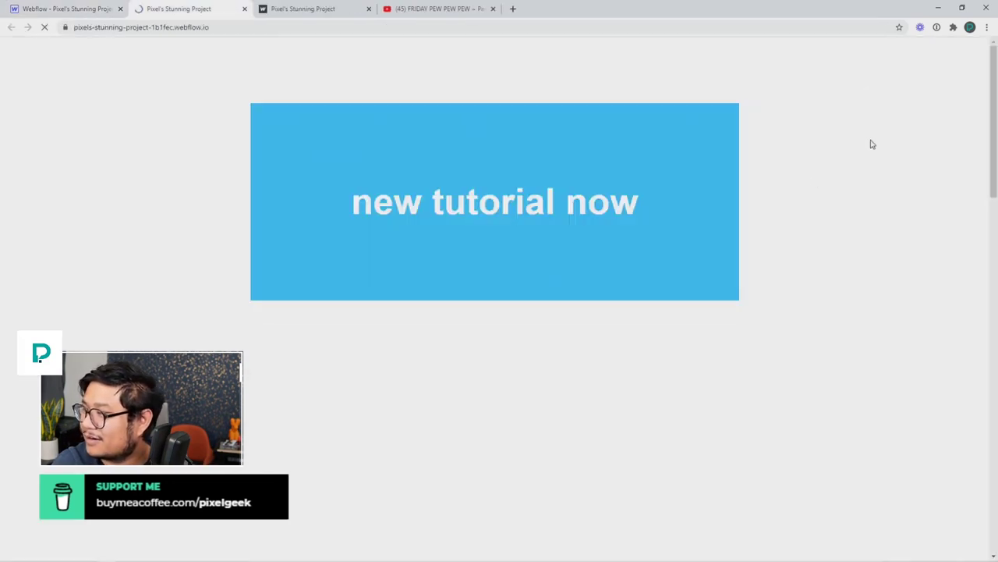
pyautogui.moveTo(994, 93); pyautogui.dragTo(932, 49)
# Inspect the Scroll into view interaction and its offset settings on the Home page's trigger block in the designer.
pyautogui.click(82, 9)
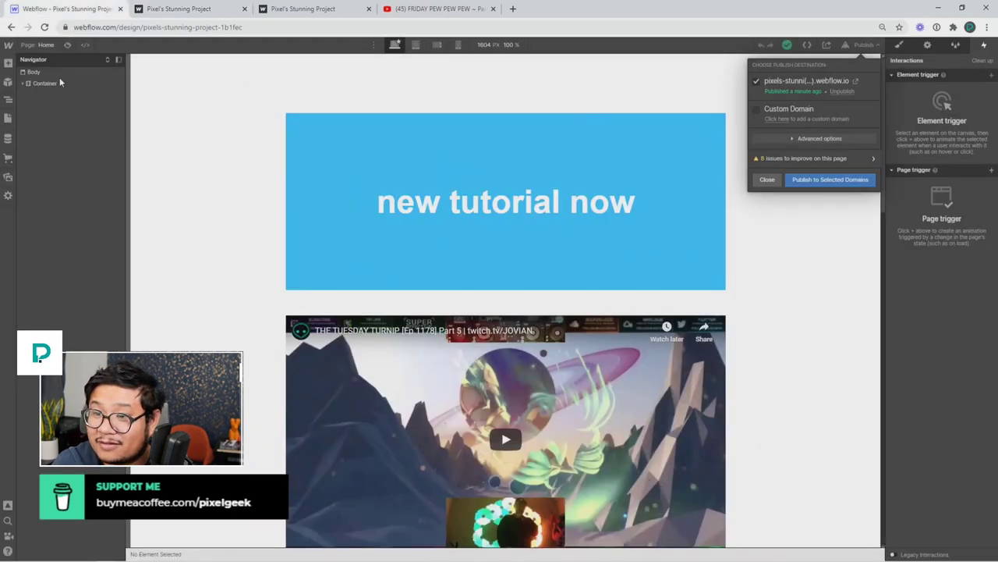
pyautogui.click(598, 138)
pyautogui.click(597, 138)
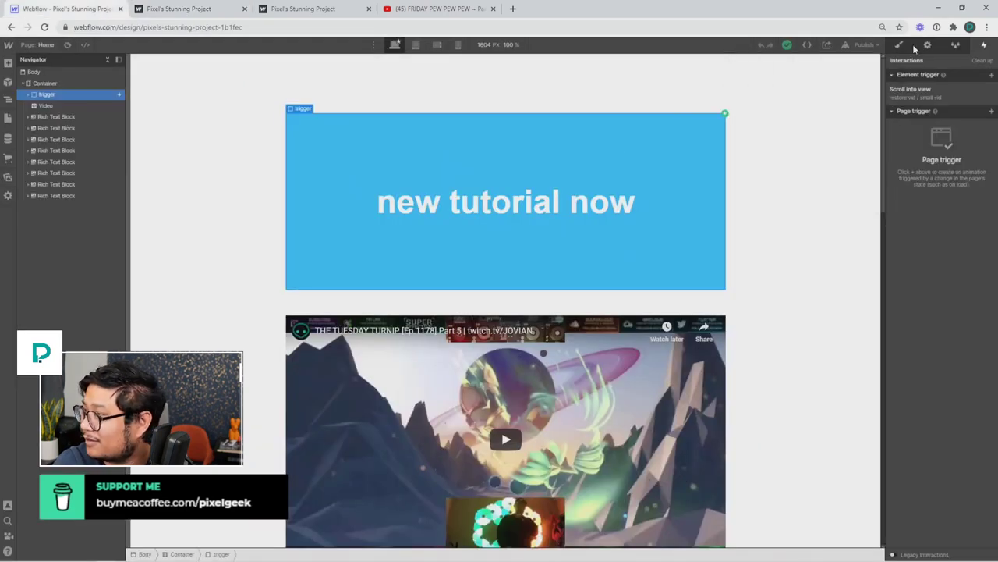
pyautogui.click(952, 95)
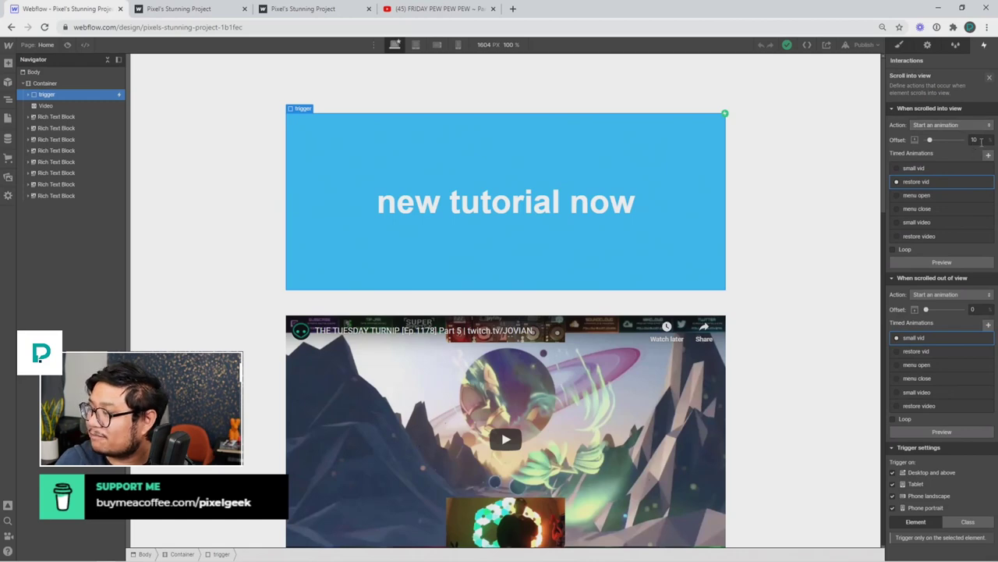
# Open the Blog Posts Template page for editing, after looking at the untitled tutorial page.
pyautogui.click(46, 46)
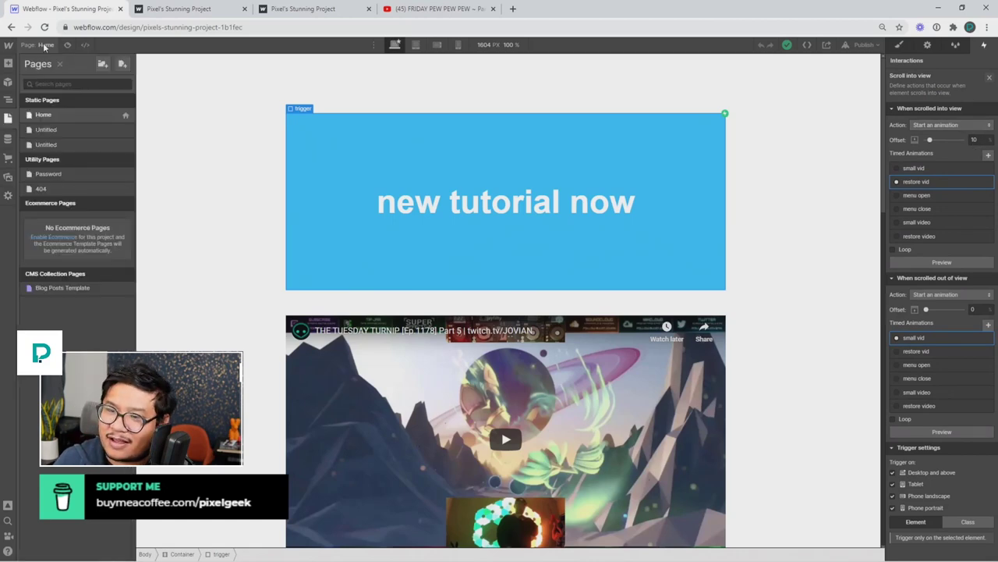
pyautogui.click(56, 144)
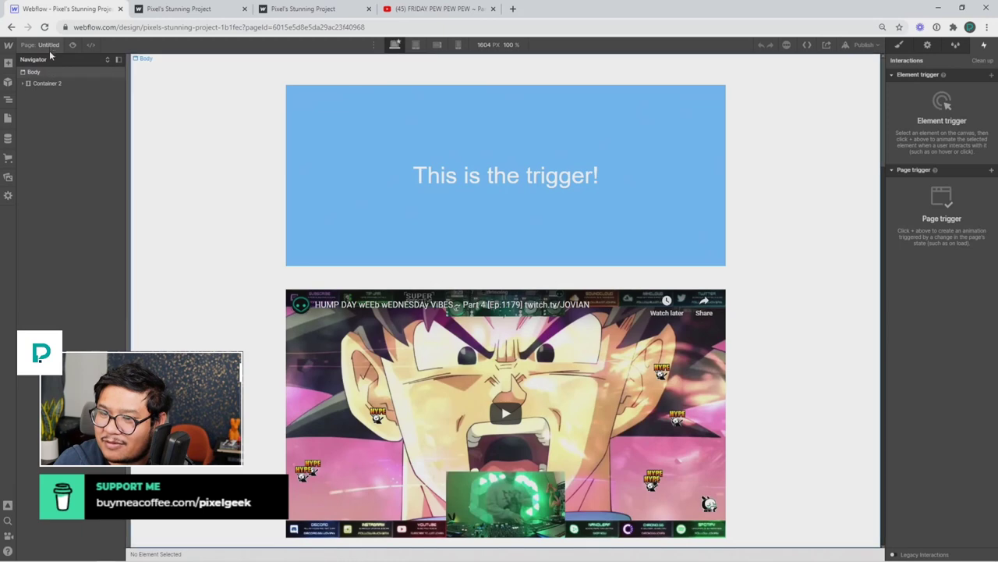
pyautogui.click(49, 50)
pyautogui.click(57, 286)
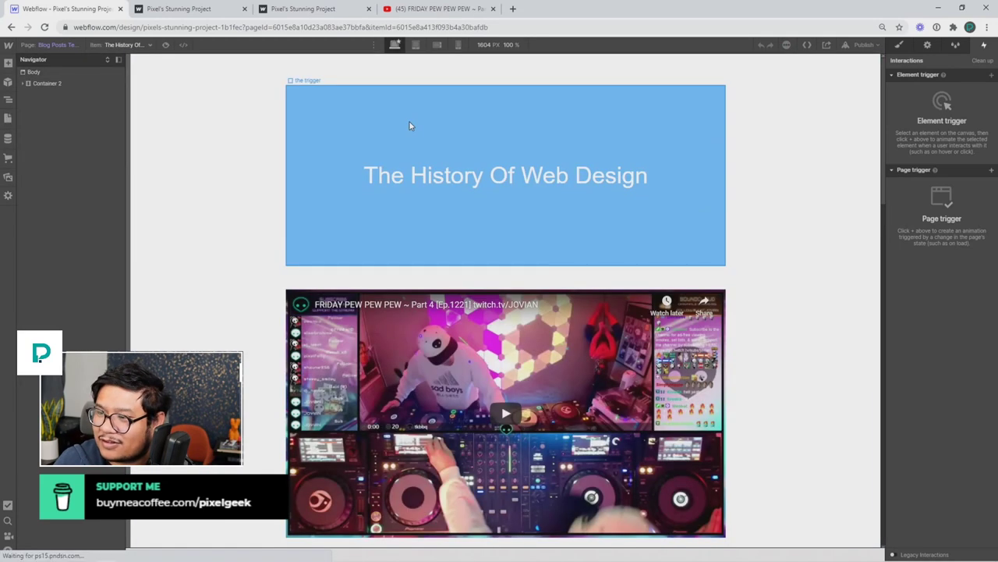
# Set the trigger block's scrolled-into-view offset to 10% in its Scroll into view interaction and publish the site to the webflow.io domain.
pyautogui.click(410, 125)
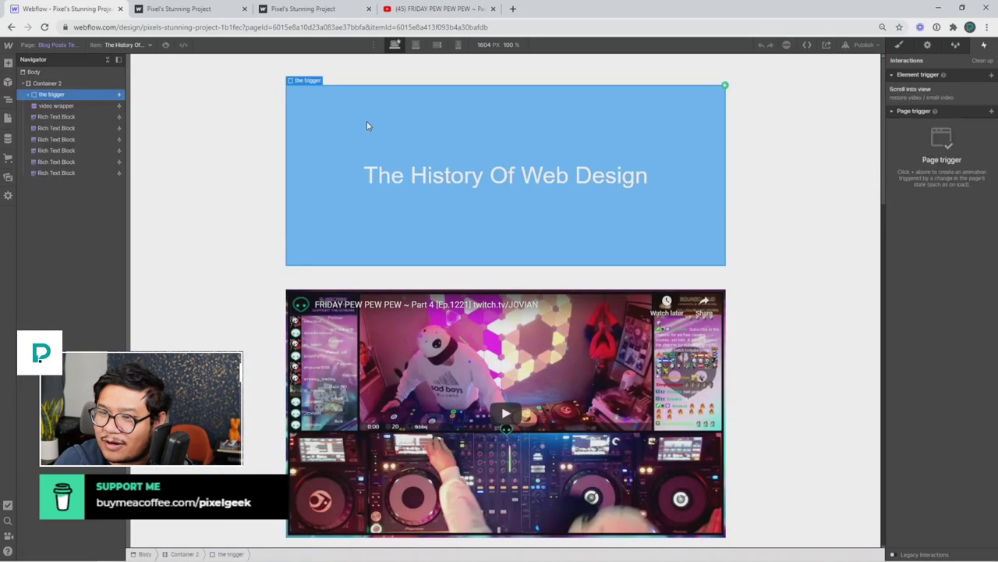
pyautogui.click(917, 90)
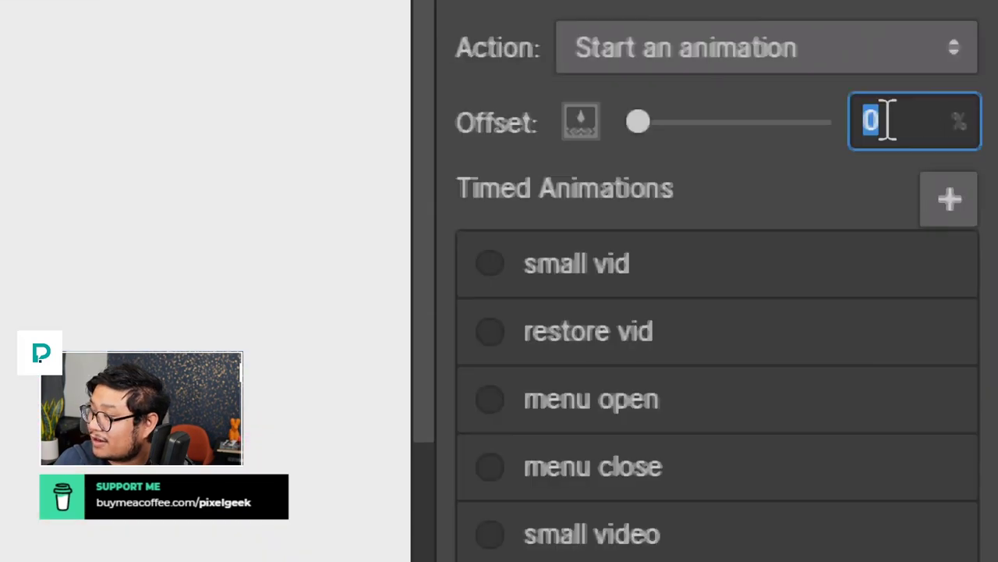
pyautogui.write('10')
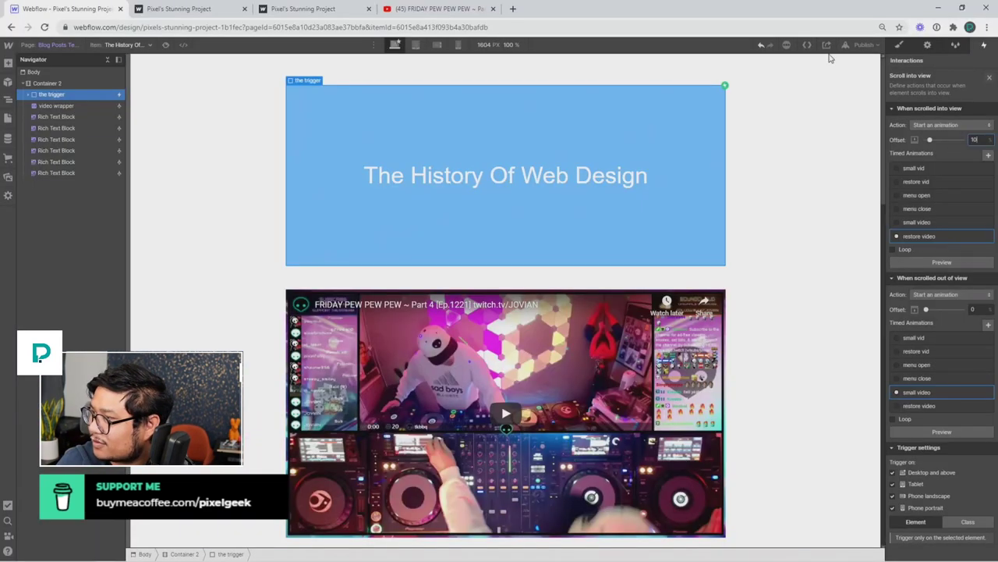
pyautogui.click(852, 49)
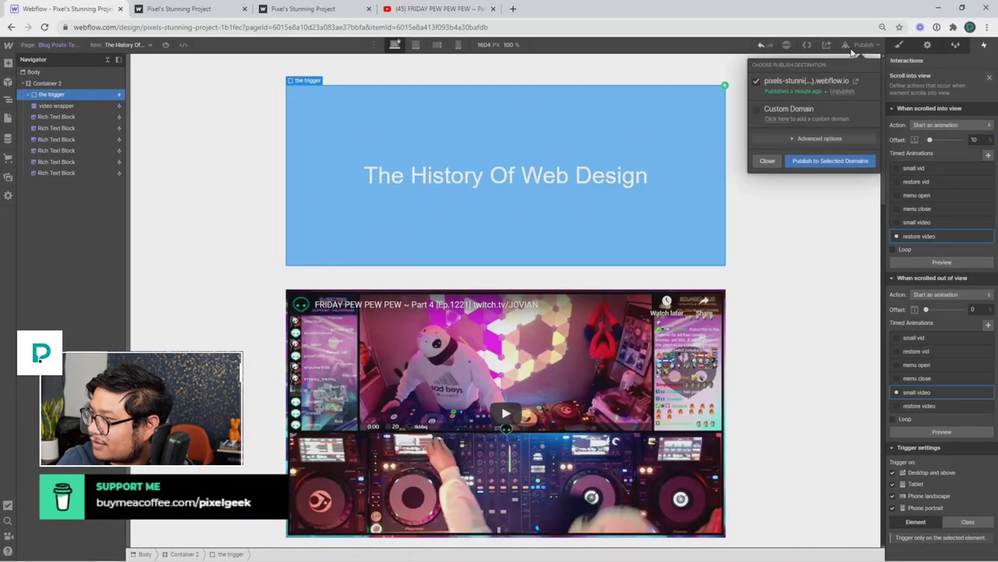
pyautogui.click(811, 159)
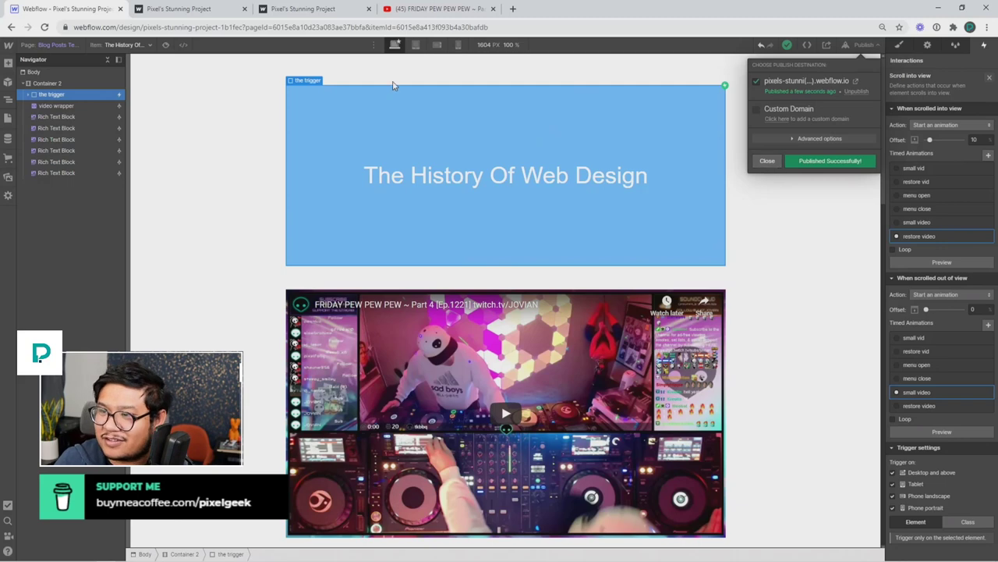
# Reload the live The History Of Web Design post and check how its video reacts to scrolling.
pyautogui.click(187, 10)
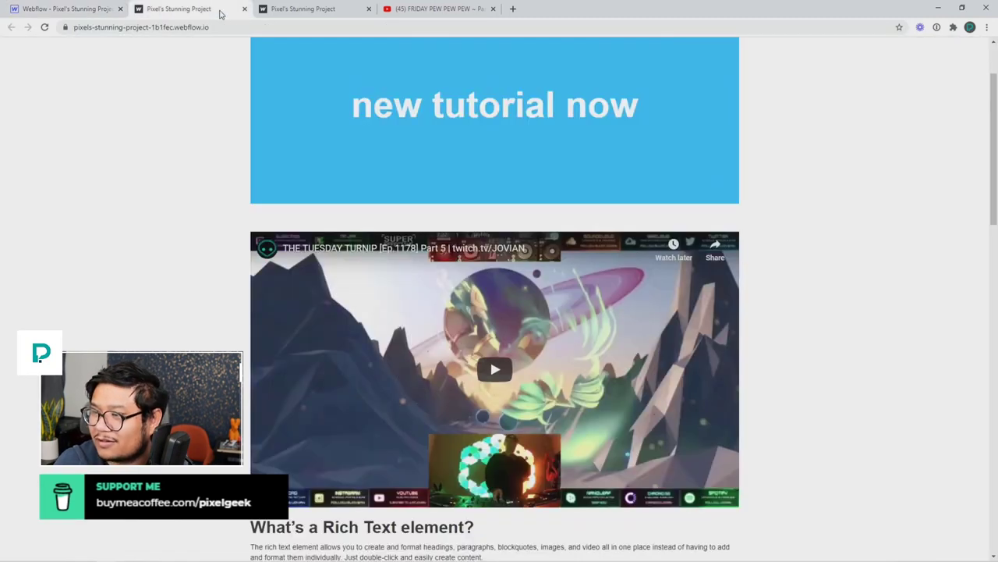
pyautogui.click(288, 14)
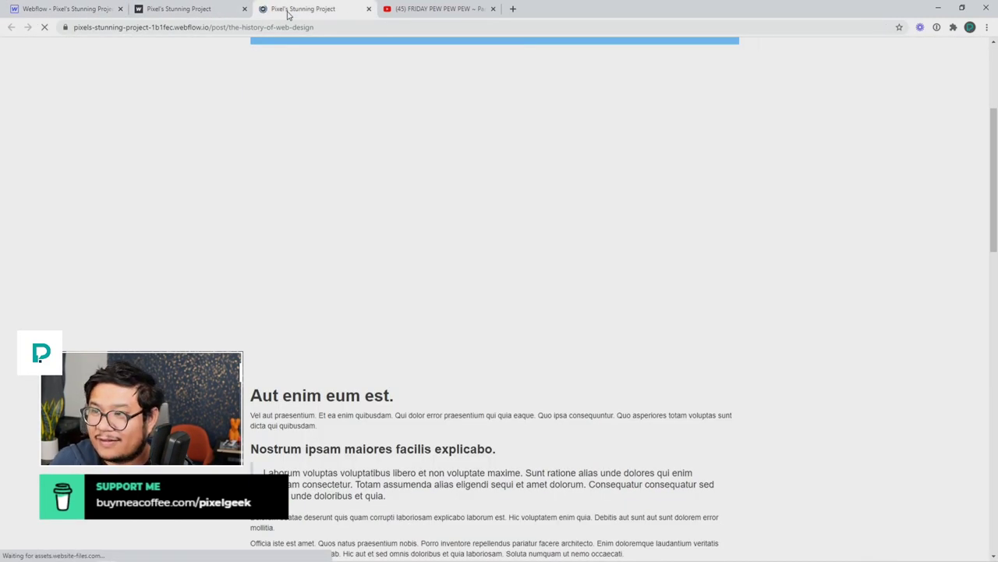
pyautogui.scroll(3, 936, 156)
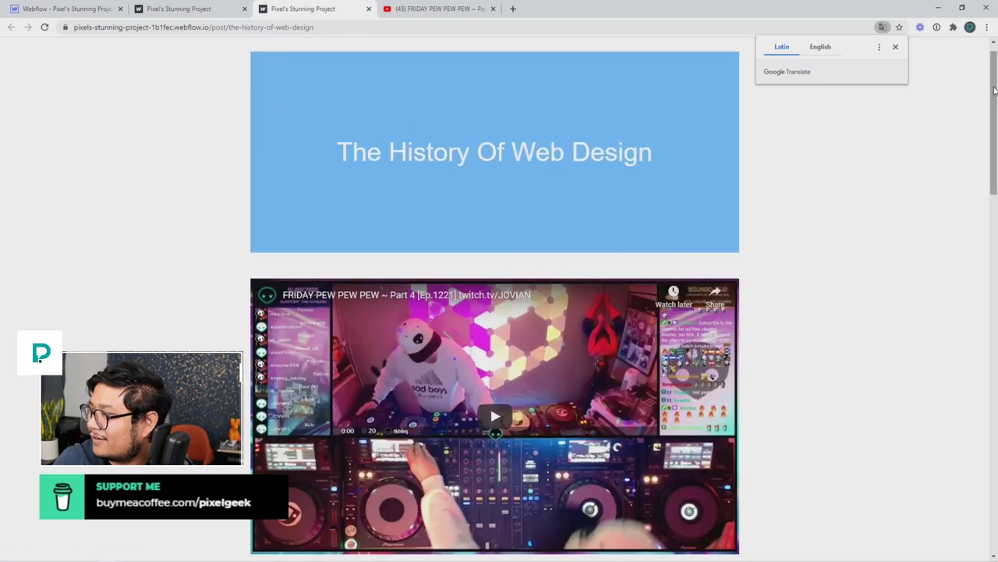
pyautogui.moveTo(994, 91); pyautogui.dragTo(989, 137)
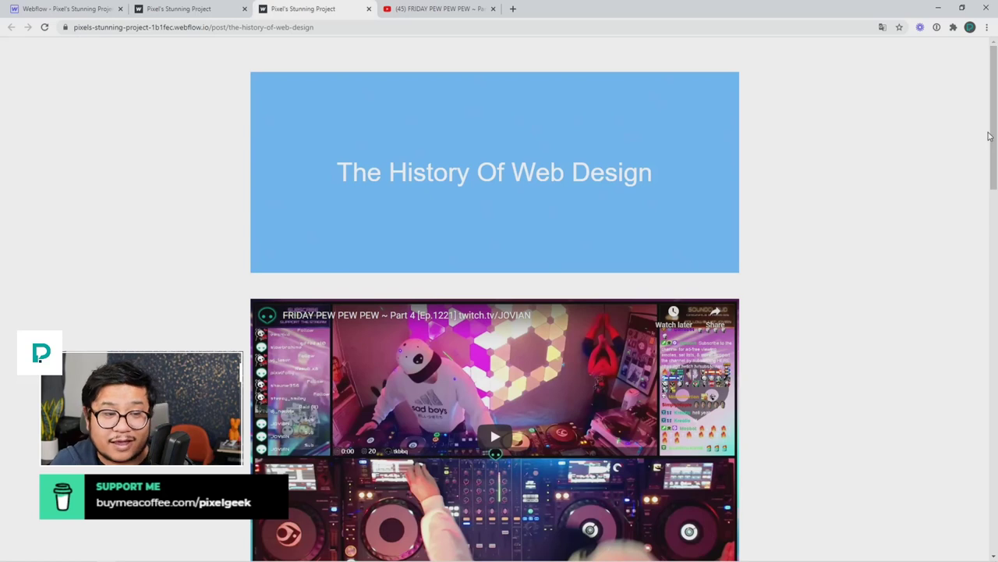